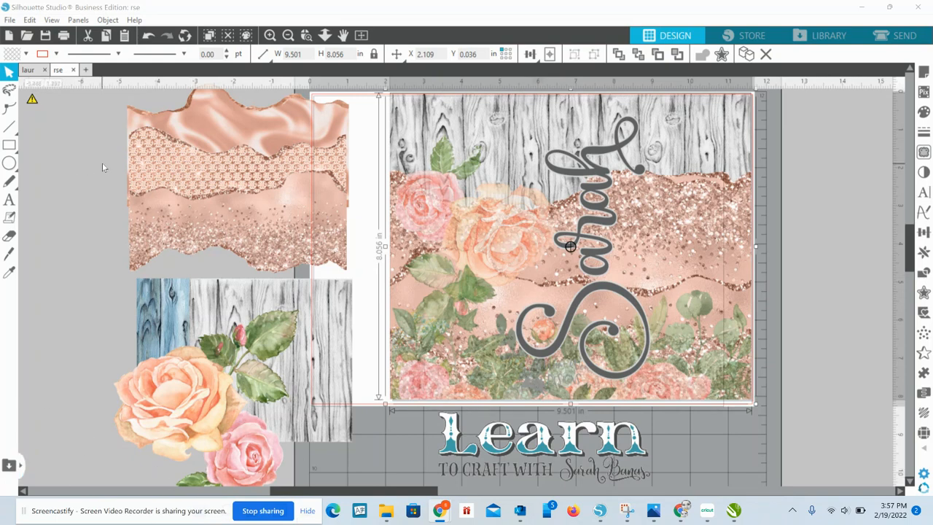
- Shift the rhinestone and glitter strips within the rose gold stack to separate them slightly from the satin strip
click(96, 118)
click(253, 230)
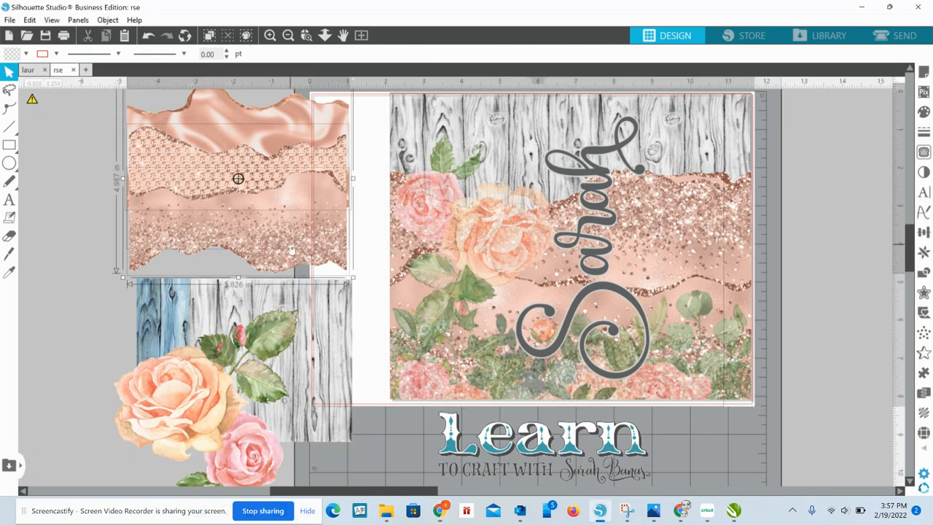
click(46, 189)
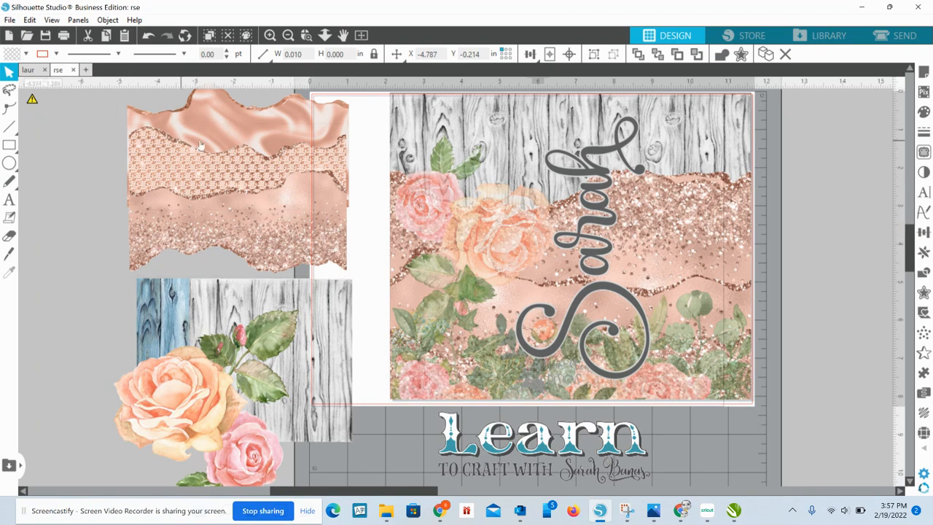
click(248, 213)
mouse_move(248, 211)
mouse_down()
mouse_move(225, 213)
mouse_move(256, 248)
mouse_move(254, 215)
mouse_move(255, 228)
mouse_up()
drag(207, 173, 166, 191)
drag(234, 189, 208, 183)
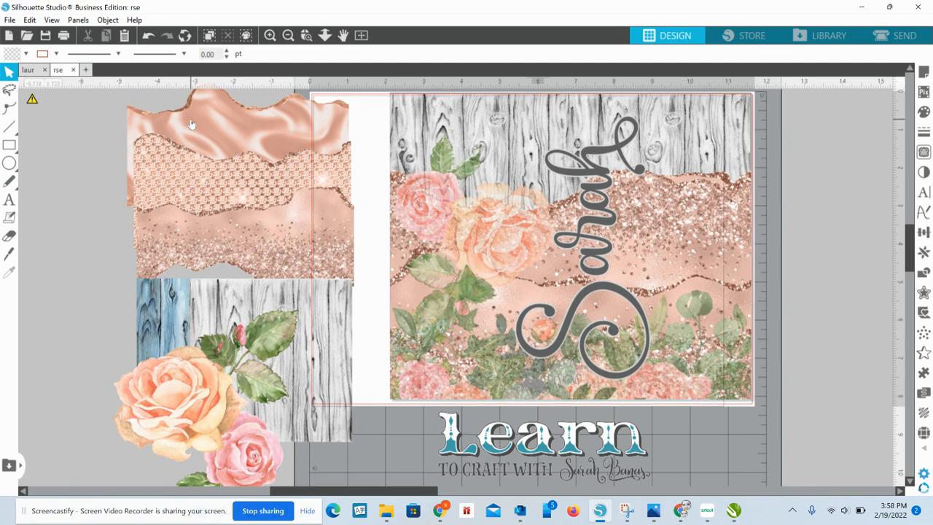
- Realign the satin and rhinestone strips above the glitter strip so the rose gold layers form one even stack
mouse_move(190, 122)
mouse_down()
mouse_move(206, 136)
mouse_move(197, 116)
mouse_up()
click(175, 156)
mouse_move(176, 156)
mouse_down()
mouse_move(175, 184)
mouse_move(176, 153)
mouse_up()
drag(176, 151, 181, 149)
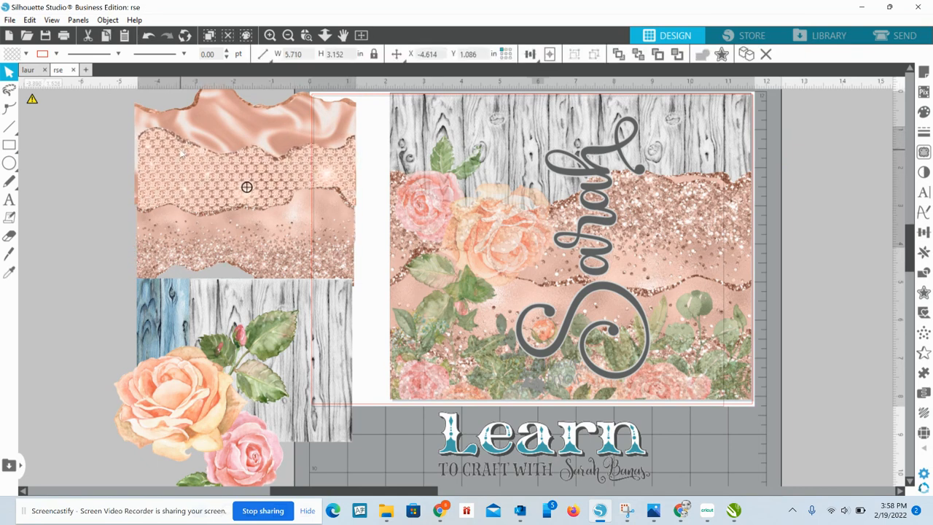
click(103, 127)
click(193, 225)
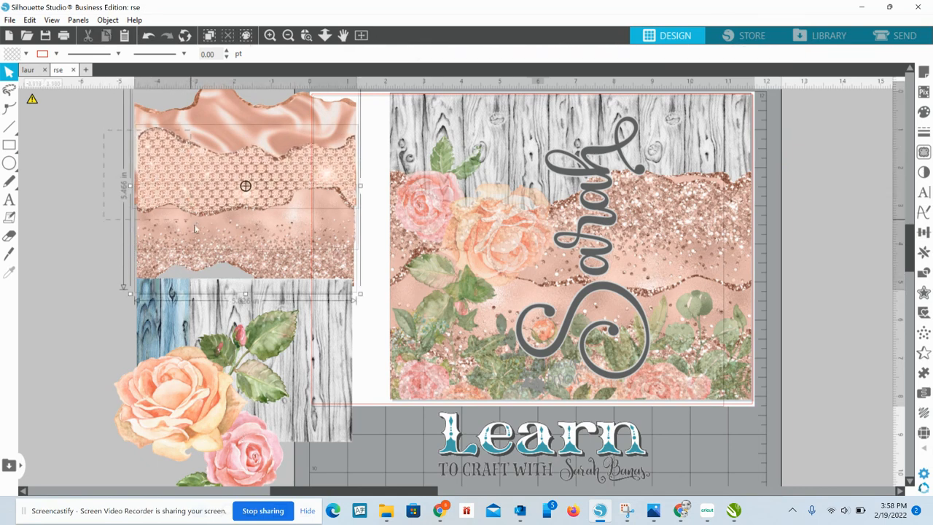
- Shift the blue and white wood panels left, away from the page, and place the rose cluster over the white wood's right edge
drag(97, 311, 215, 306)
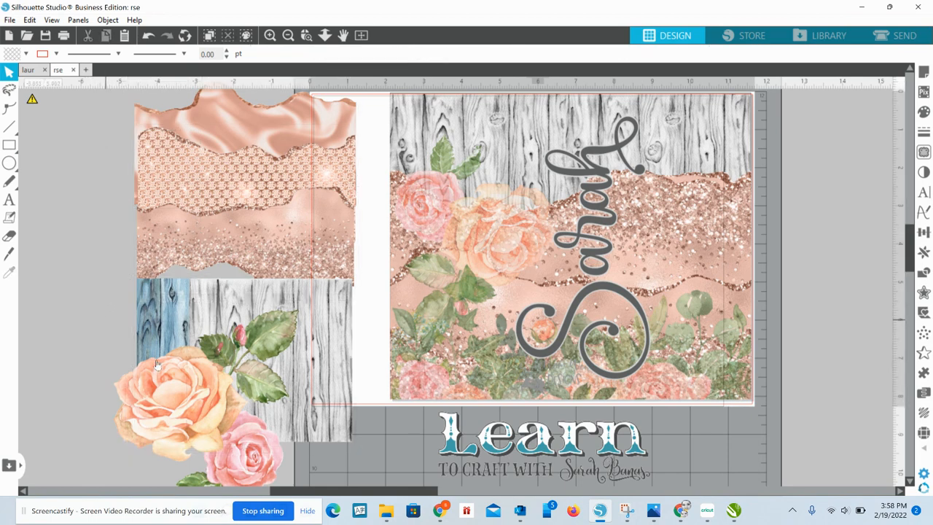
drag(206, 414, 421, 454)
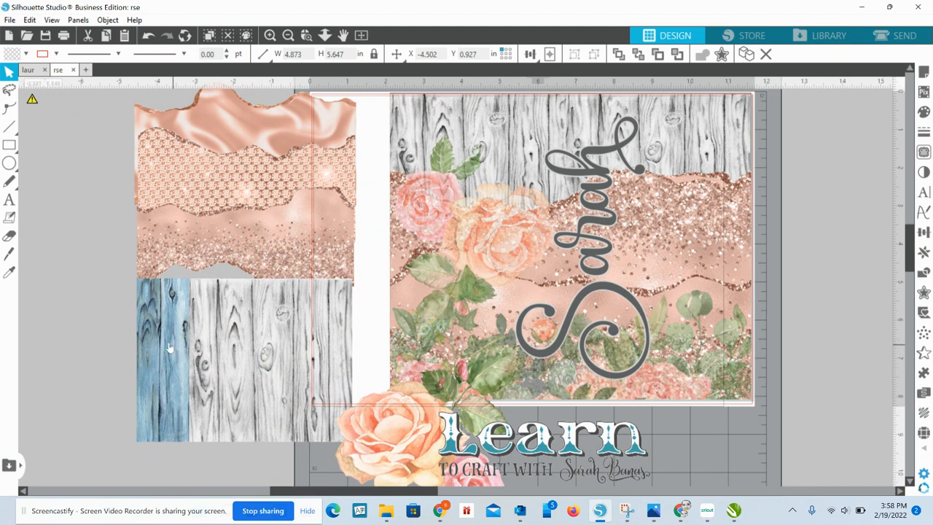
drag(171, 348, 130, 355)
drag(237, 362, 154, 366)
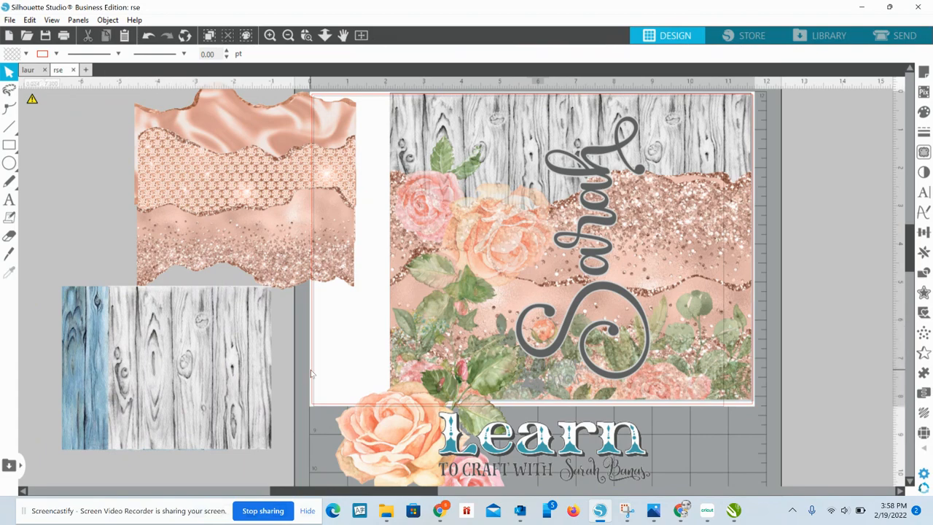
drag(411, 440, 278, 348)
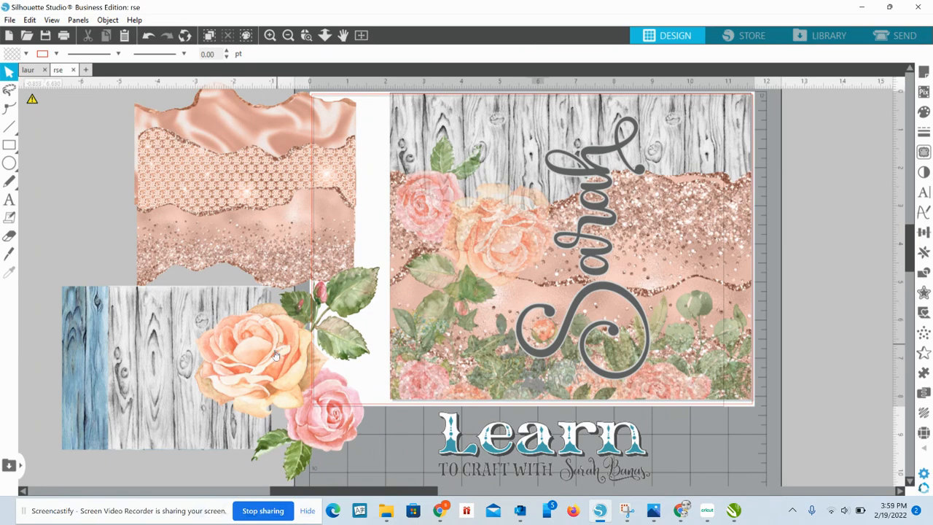
drag(277, 349, 240, 348)
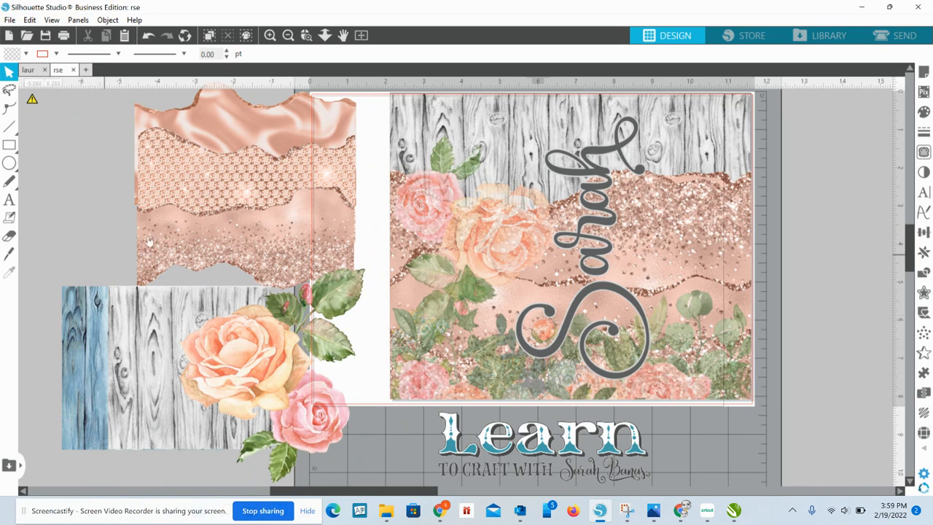
- Raise the rhinestone strip over the satin one, and move the rose gold stack and the rose cluster clear of the page
drag(222, 175, 229, 143)
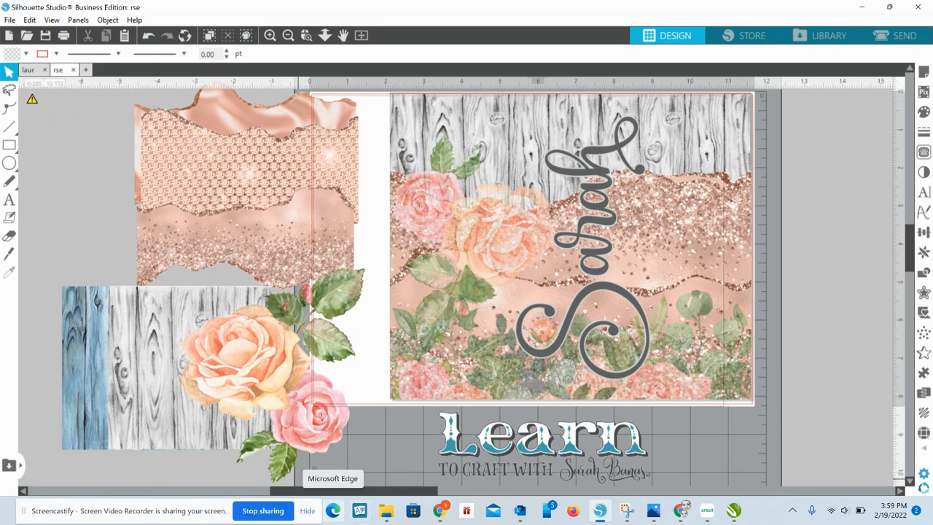
mouse_move(385, 510)
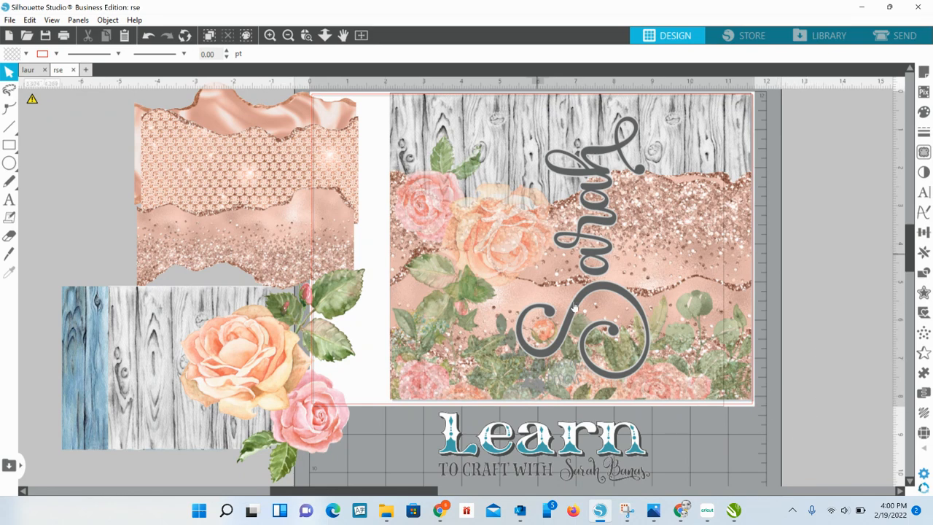
click(246, 150)
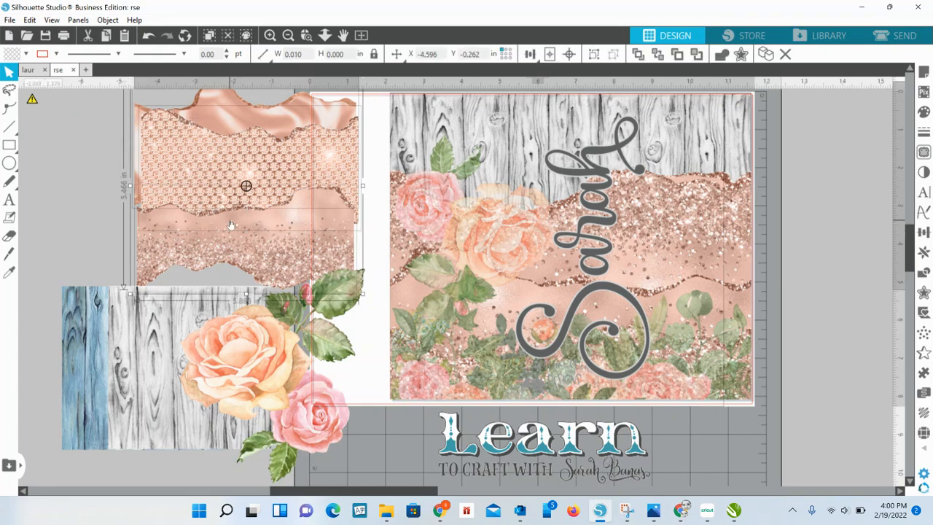
drag(245, 183, 205, 227)
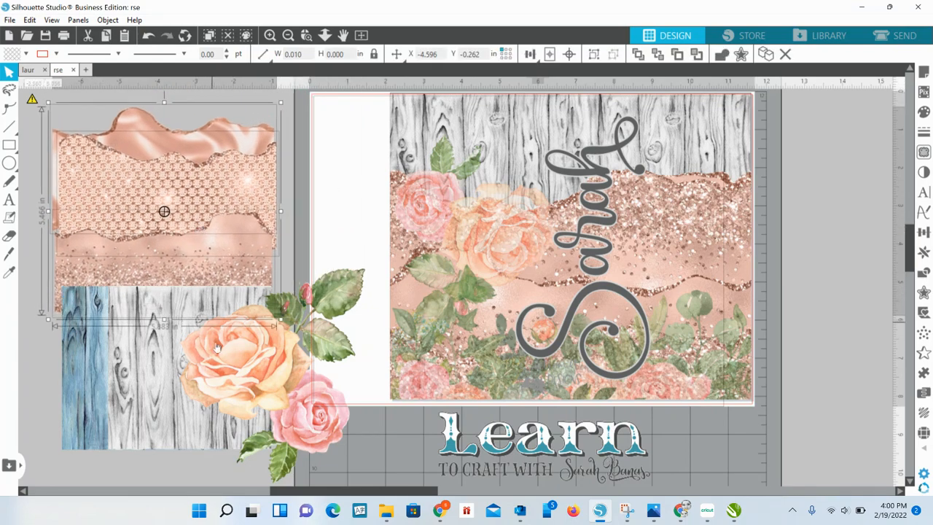
drag(238, 368, 142, 375)
click(350, 313)
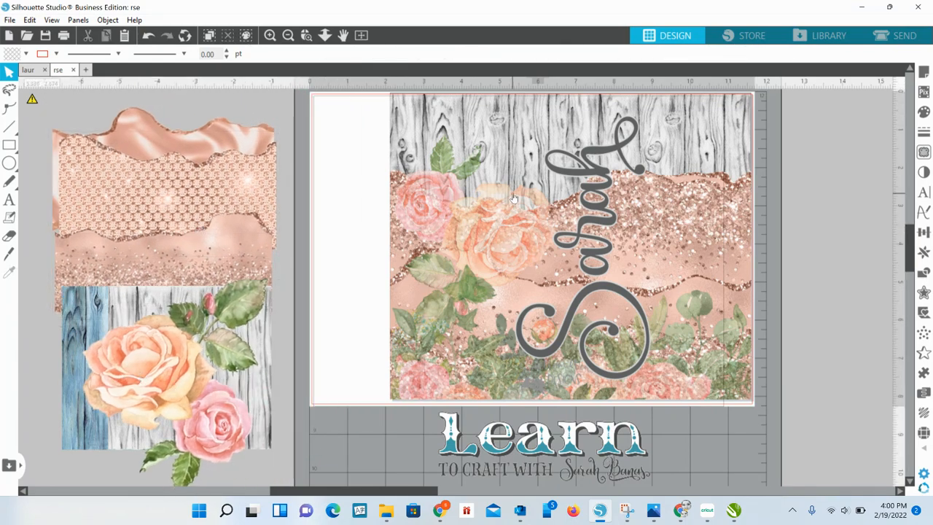
- Move the finished floral design fully into view on the page and select it to examine its width and height
scroll(513, 198, right, 1)
drag(509, 240, 456, 250)
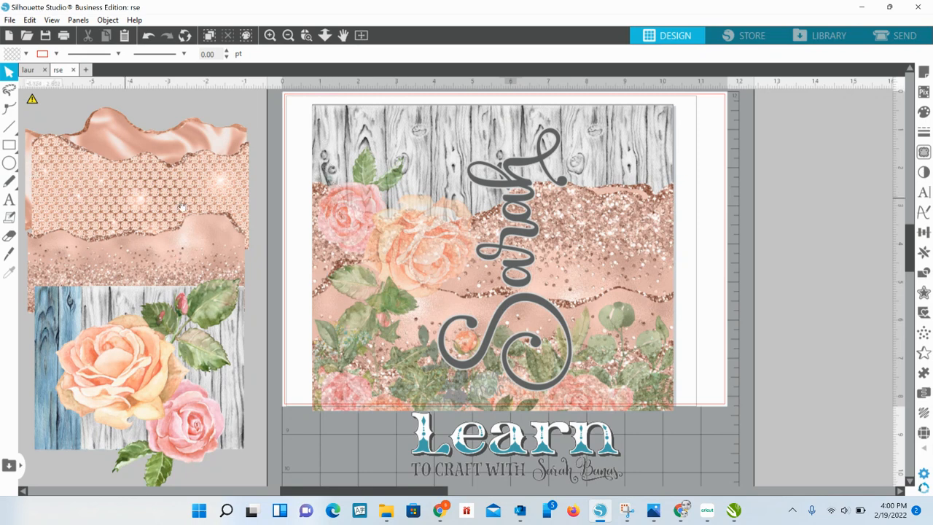
click(400, 182)
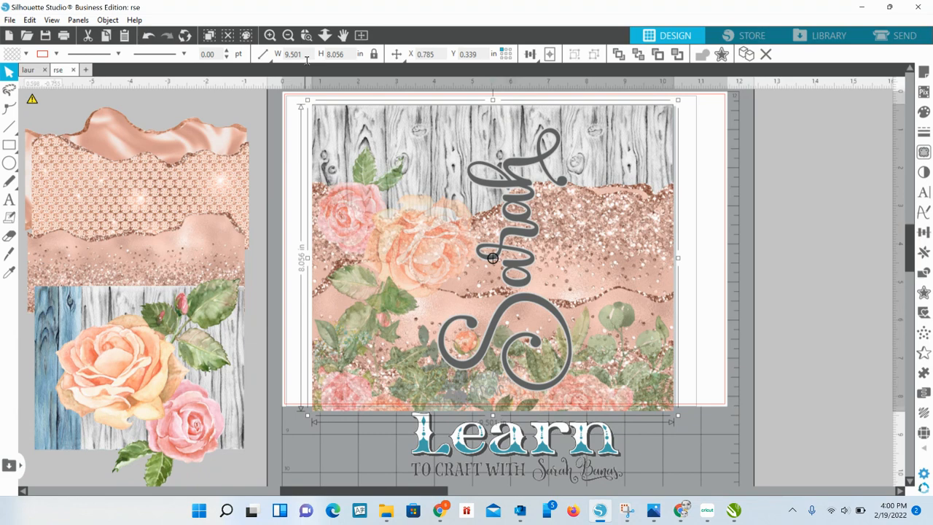
click(395, 54)
- Draw a rectangle about 10.37 by 5.78 inches on the page and move the finished floral design off to the right of the page
click(11, 148)
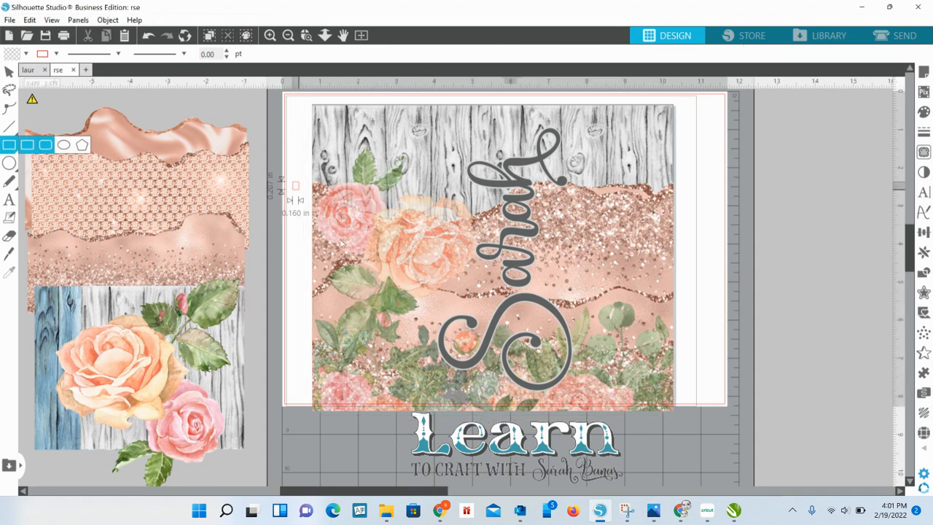
drag(293, 183, 692, 403)
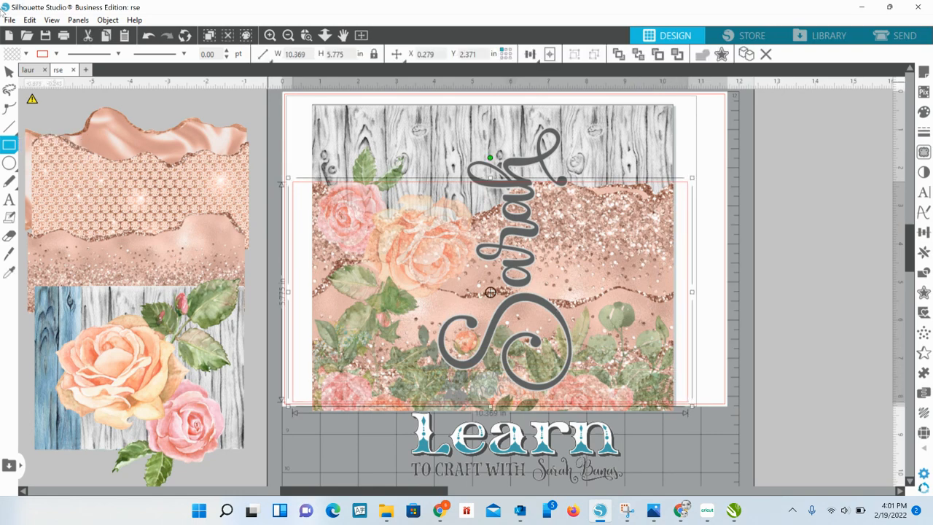
click(9, 71)
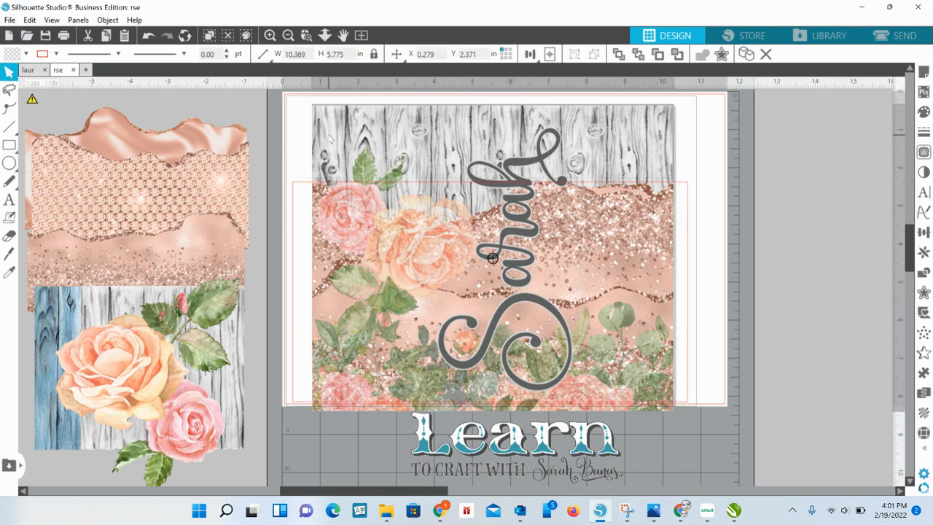
drag(376, 145, 791, 190)
drag(545, 180, 543, 150)
- Fill the rectangle with light grey and remove its line colour
click(345, 149)
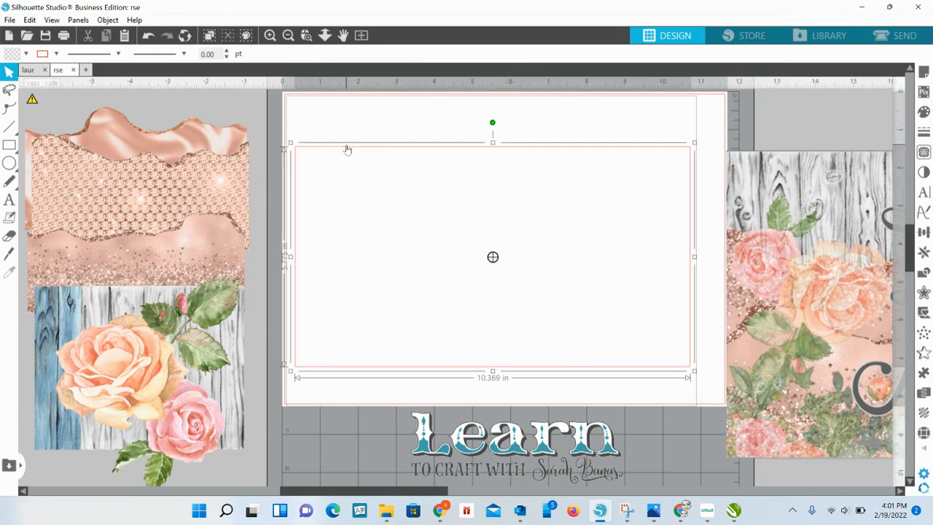
click(25, 53)
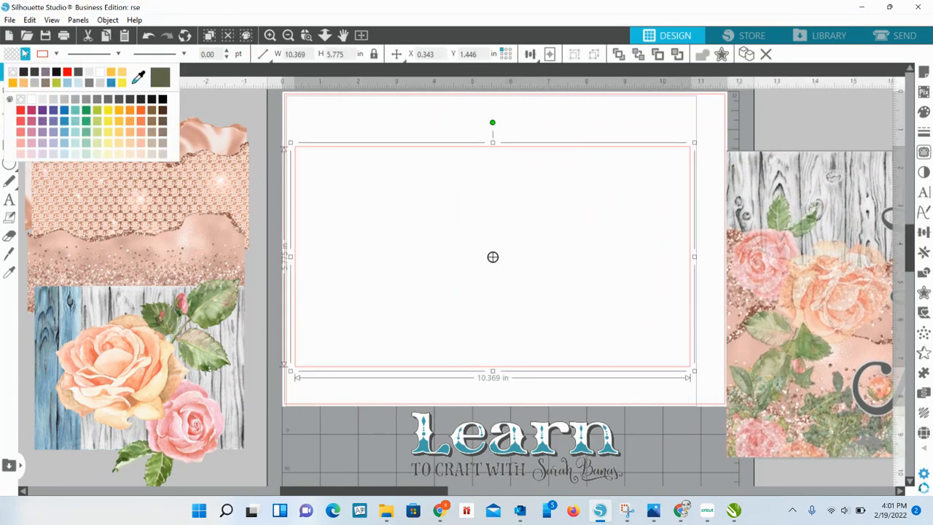
click(53, 100)
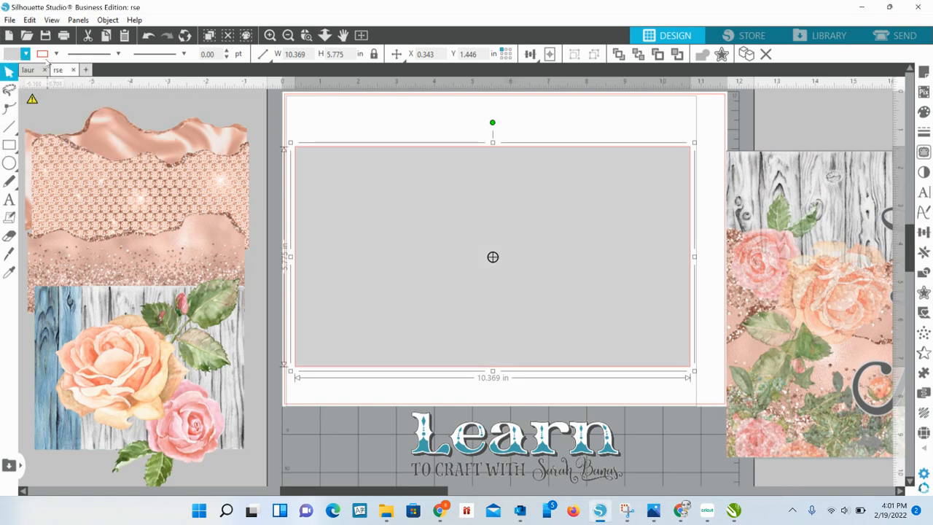
click(56, 57)
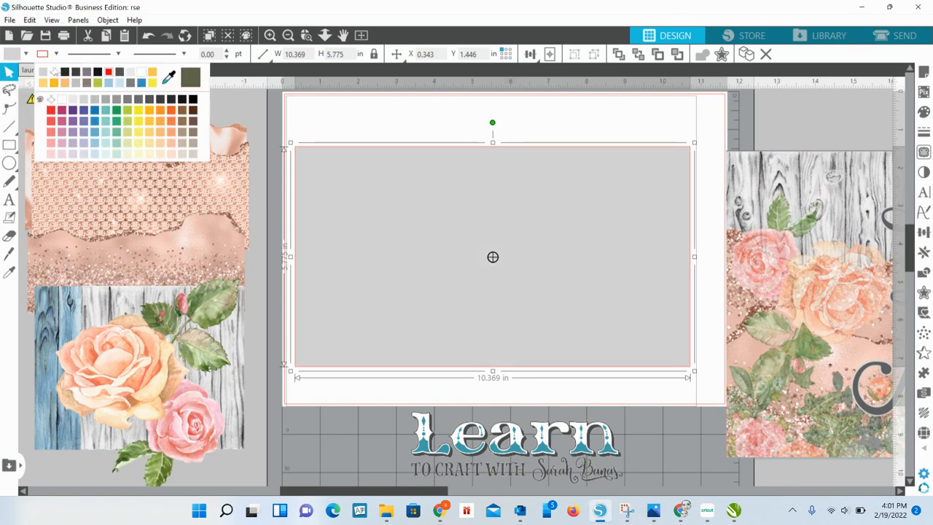
click(55, 72)
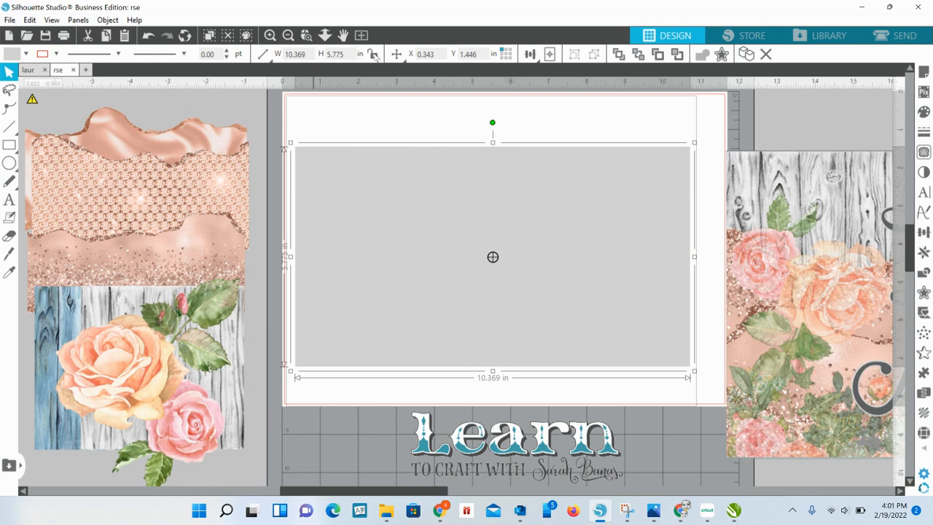
click(311, 54)
key(BackSpace)
key(BackSpace)
key(BackSpace)
click(794, 211)
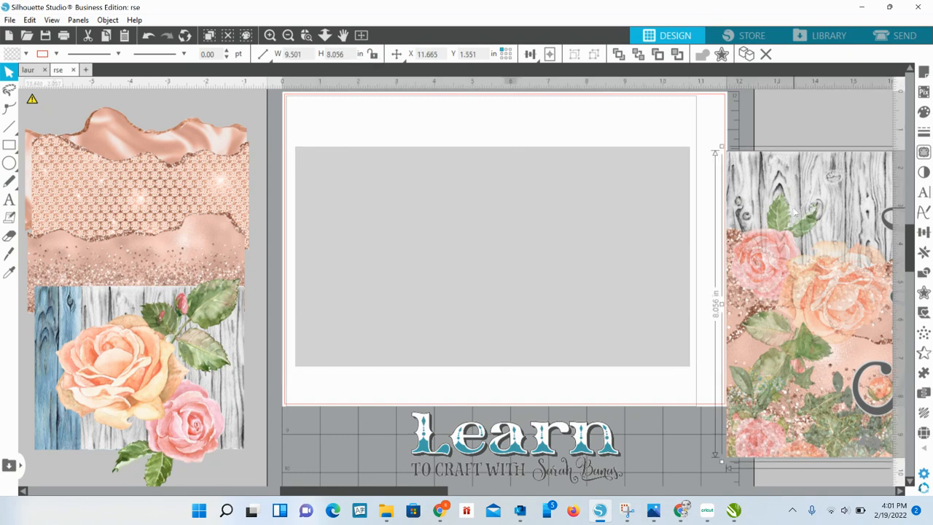
- Resize the grey rectangle to 9.5 inches wide and 8 inches high
click(513, 238)
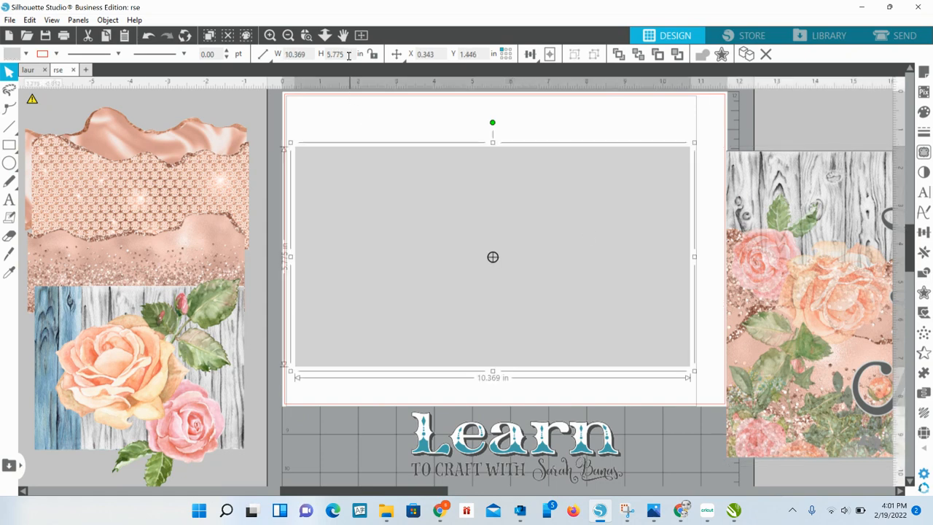
click(310, 54)
key(BackSpace)
key(BackSpace)
key(BackSpace)
key(BackSpace)
key(BackSpace)
key(BackSpace)
text(9.)
key(BackSpace)
key(BackSpace)
key(BackSpace)
key(BackSpace)
text(8)
key(Return)
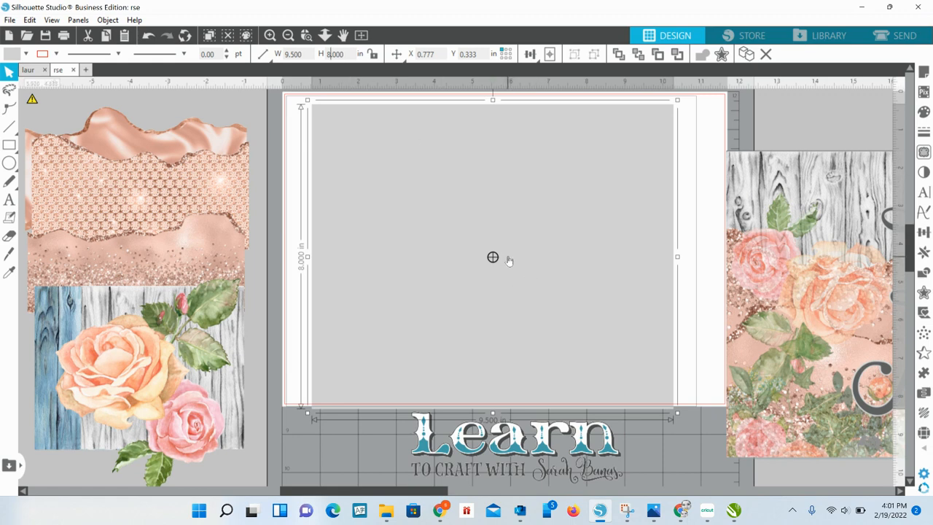
- Position the grey rectangle inside the page's red border and move the Learn to Craft logo off beside the finished design
drag(509, 261, 517, 253)
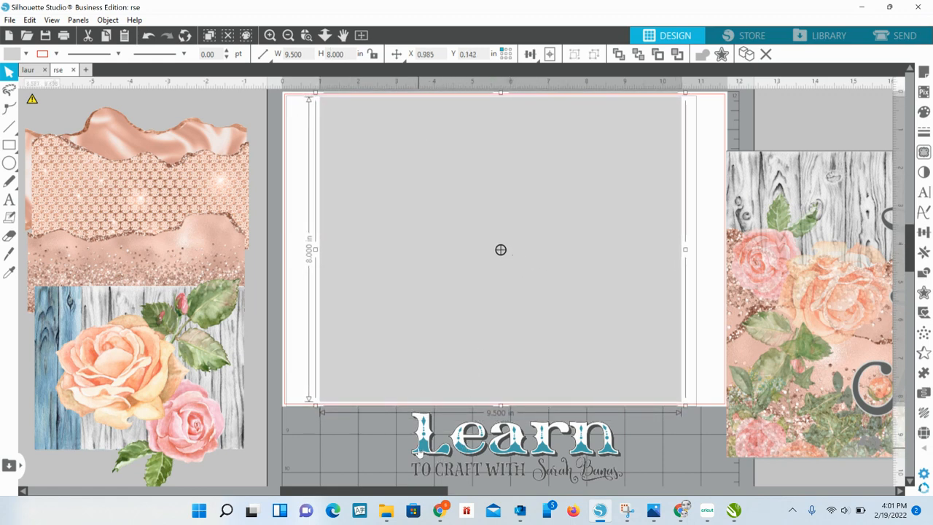
drag(518, 446, 808, 127)
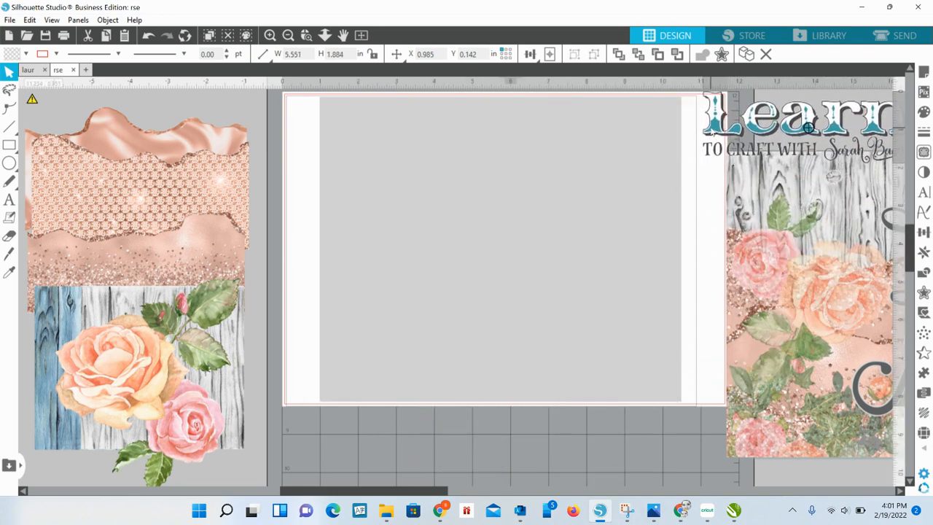
click(715, 191)
mouse_move(441, 214)
mouse_down()
mouse_move(435, 225)
mouse_move(437, 215)
mouse_up()
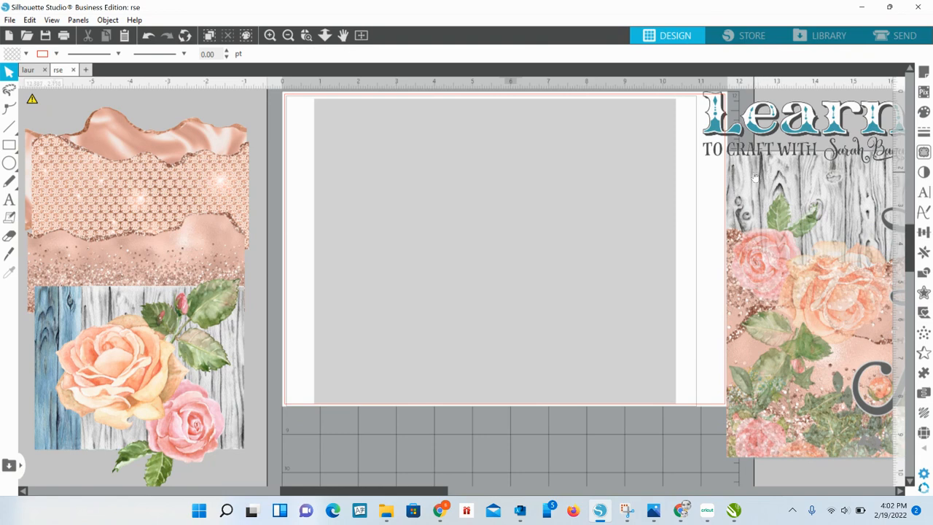
- Delete the blue wood panel and move the white wood panel over to the grey rectangle's left edge
click(54, 312)
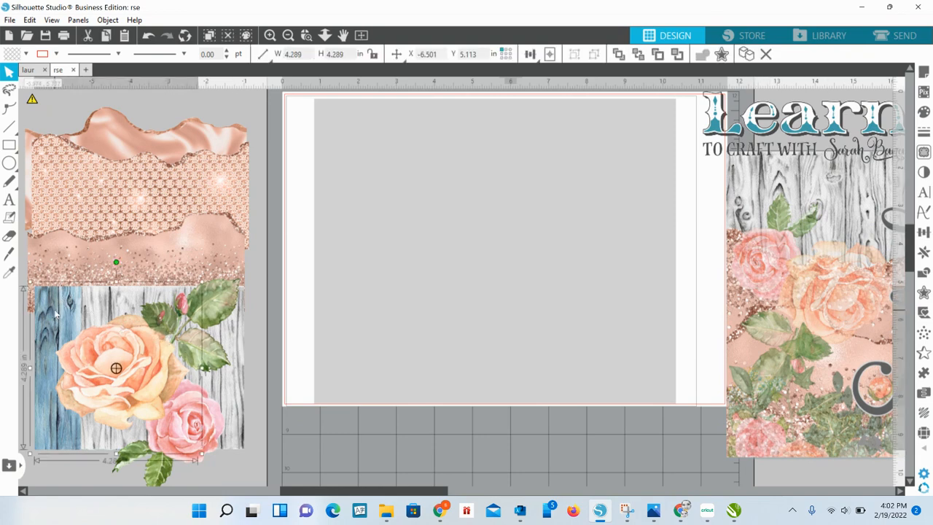
key(Delete)
drag(97, 313, 292, 165)
- Move the white wood panel slightly up and right, and bring it in front of the grey rectangle
right_click(246, 185)
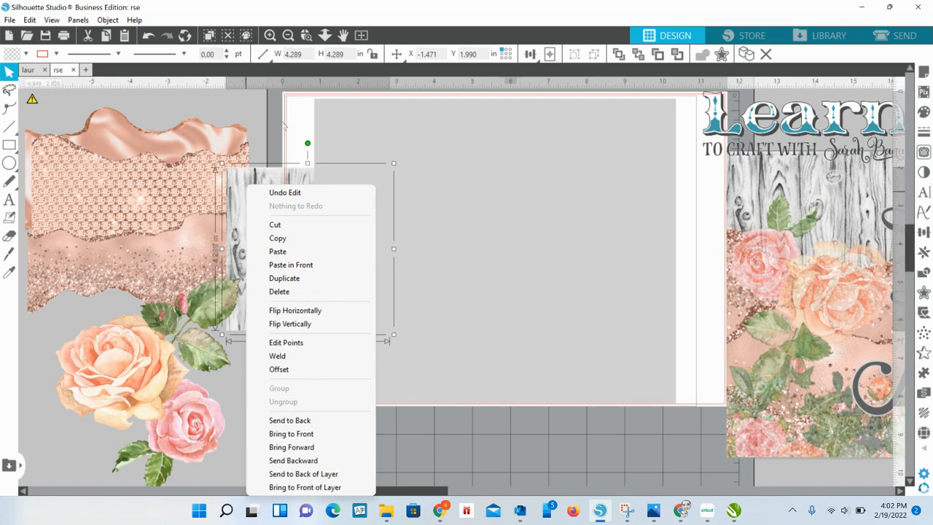
click(279, 106)
drag(261, 175, 262, 150)
right_click(261, 181)
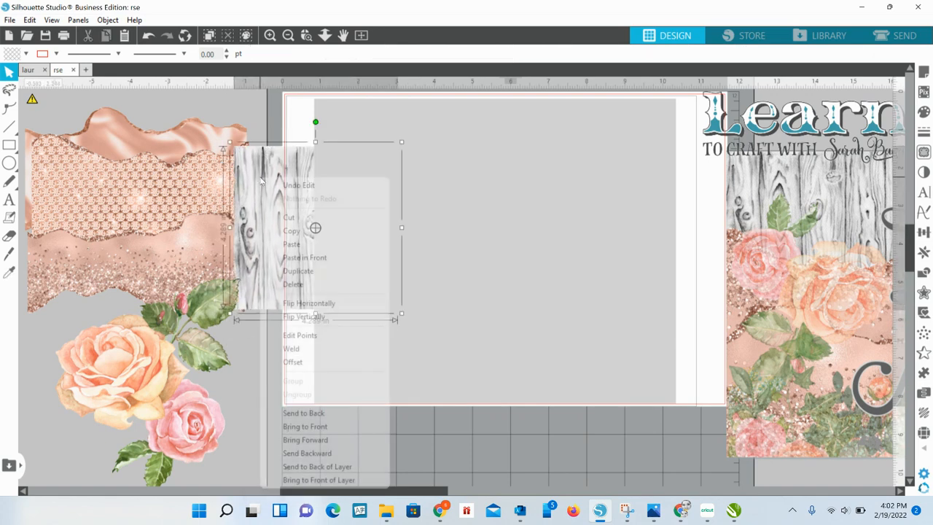
click(310, 426)
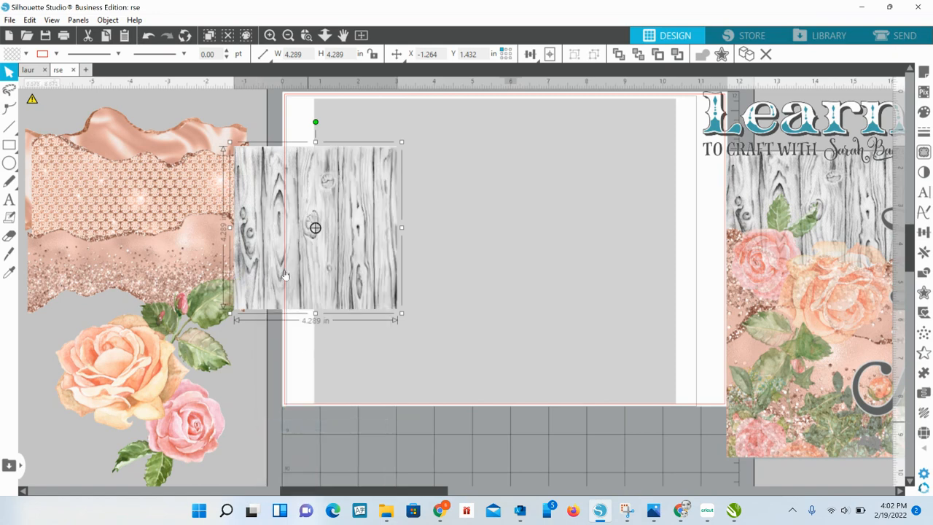
- Move the white wood panel onto the grey rectangle's upper-left corner and check it against the rectangle's size
drag(279, 228, 360, 203)
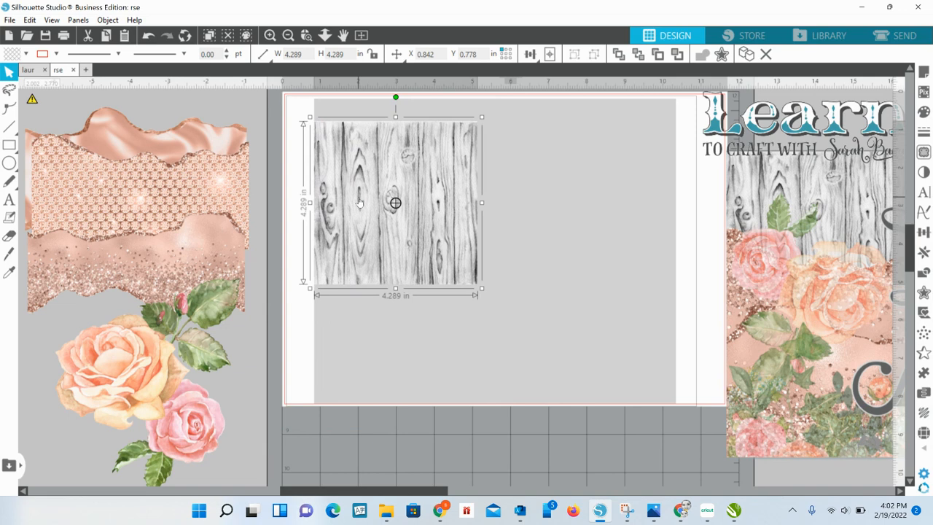
click(284, 123)
mouse_move(361, 179)
mouse_down()
mouse_move(363, 153)
mouse_move(368, 166)
mouse_up()
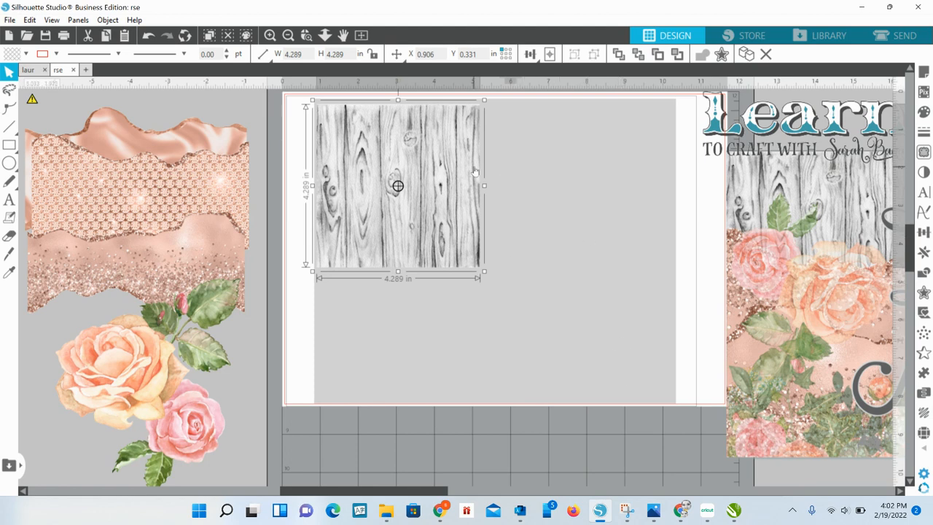
click(532, 170)
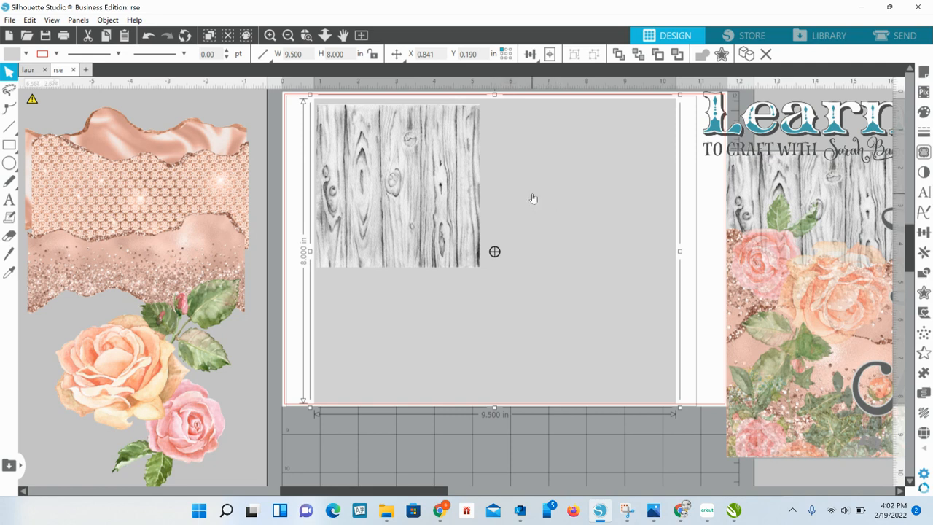
- Scale the white wood panel proportionally to 9.5 inches wide and move it over the grey rectangle
click(412, 161)
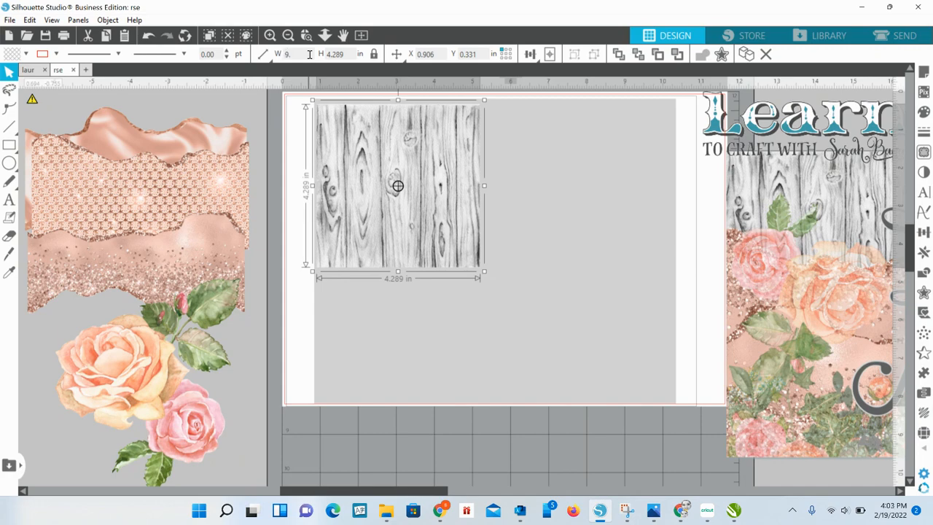
key(Return)
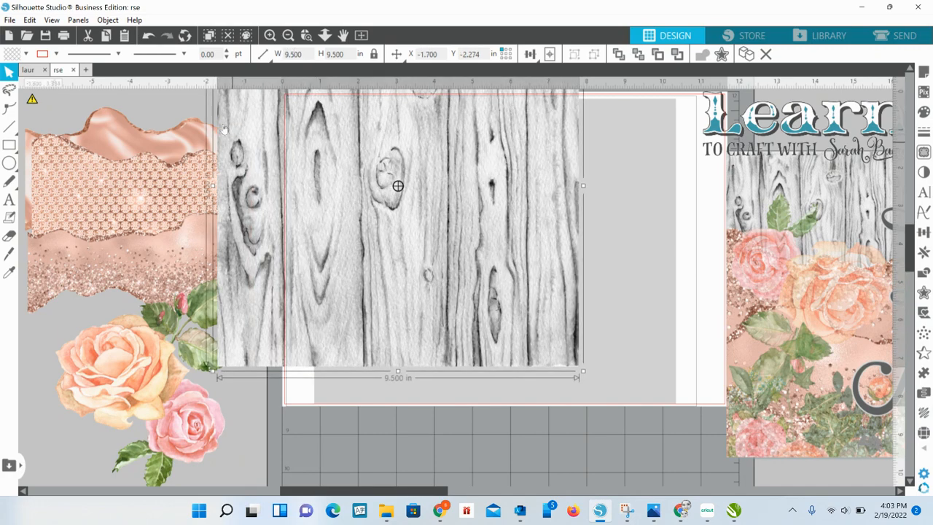
drag(335, 144, 431, 248)
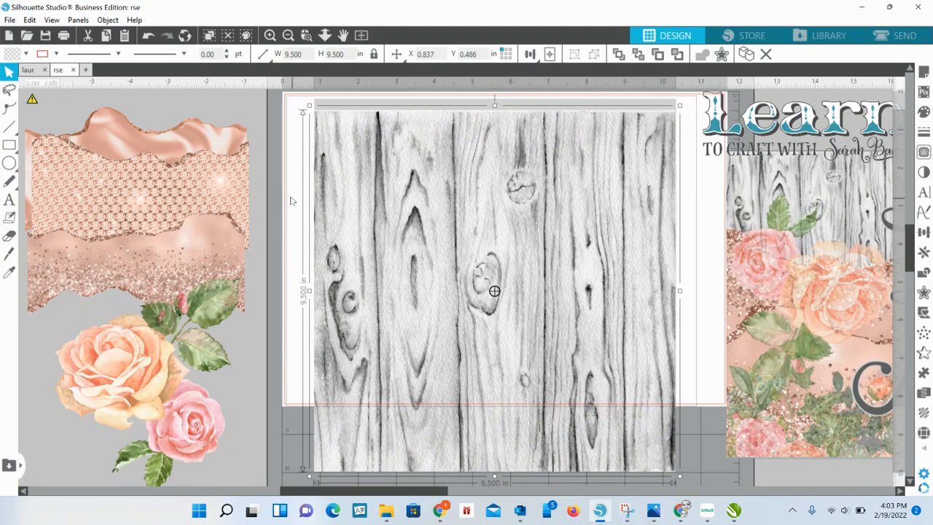
- Select the wood panel together with the grey rectangle and align their top edges
drag(291, 200, 447, 225)
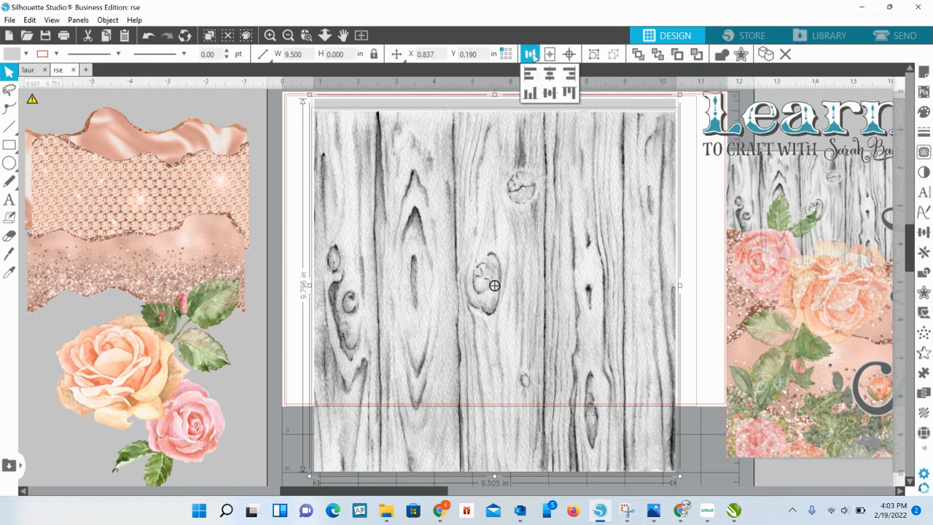
mouse_move(526, 64)
click(569, 93)
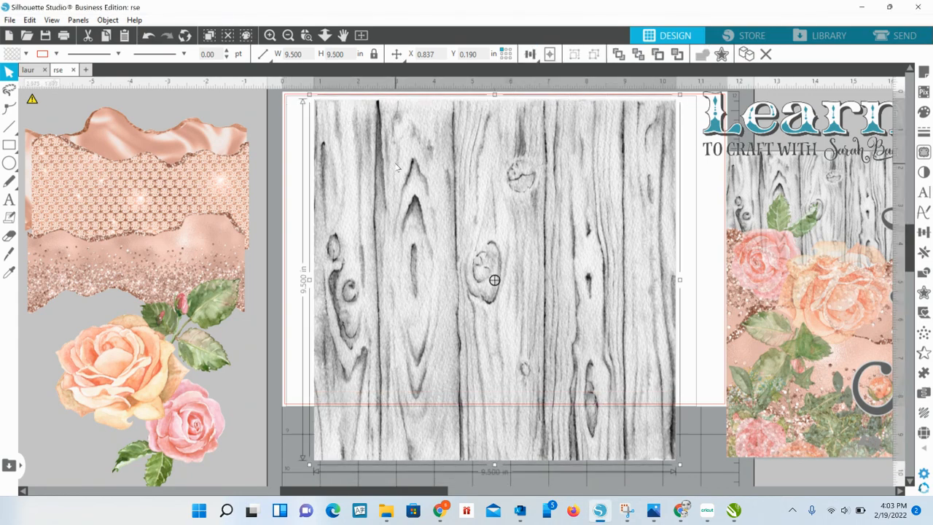
- Nudge the wood panel to the right to expose a strip of the grey rectangle along its left edge
key(Right)
key(Right)
key(Right)
key(Right)
key(Right)
key(Right)
key(Right)
key(Right)
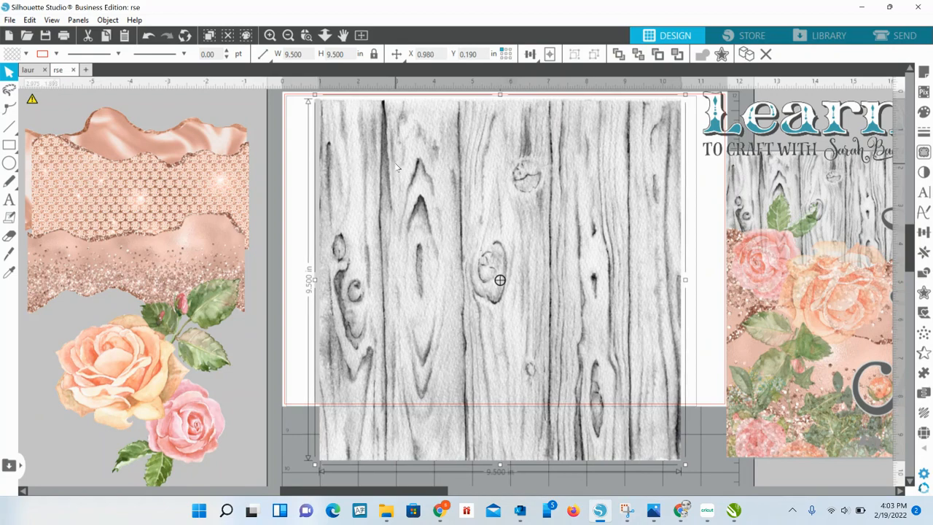
key(Right)
key(Right)
key(Right)
key(Right)
key(Right)
key(Right)
key(Right)
key(Right)
key(Right)
key(Right)
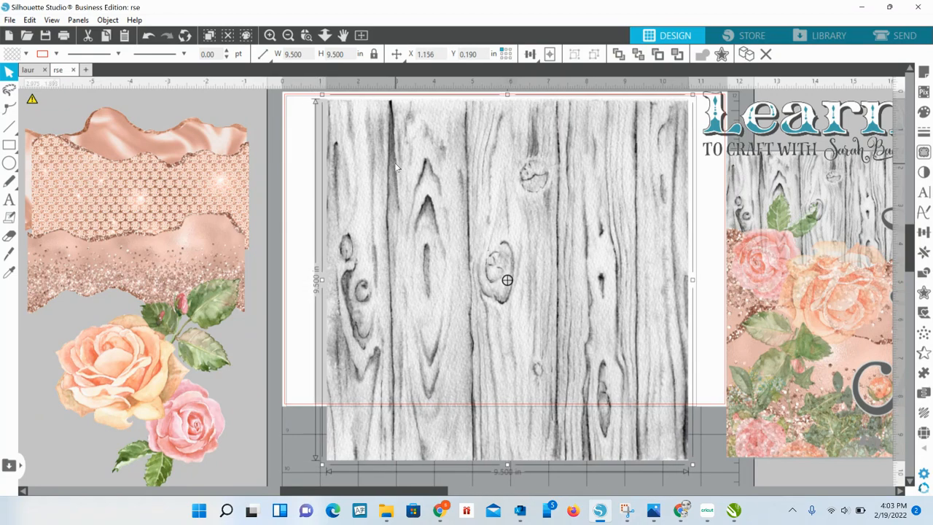
key(Right)
key(Right)
key(Right)
key(Right)
key(Right)
key(Right)
key(Right)
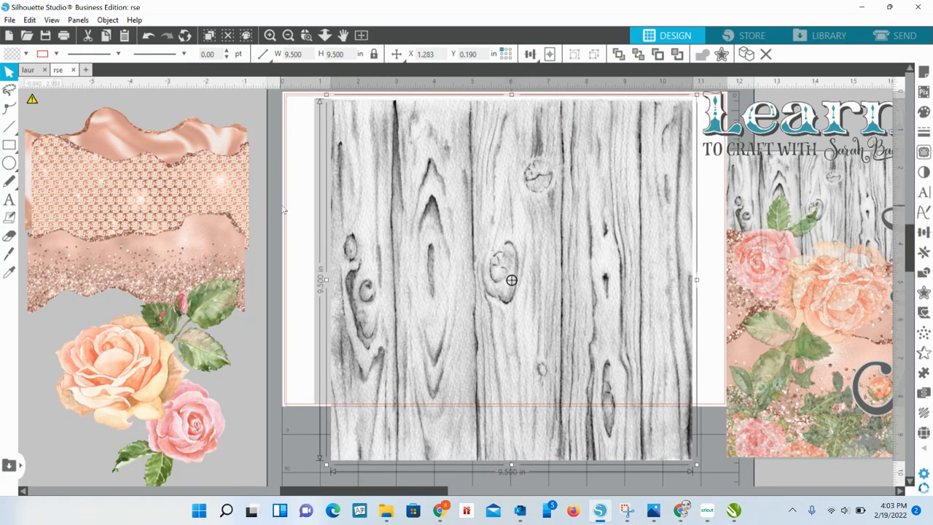
- Fill the backing rectangle with a darker grey
click(302, 216)
click(320, 230)
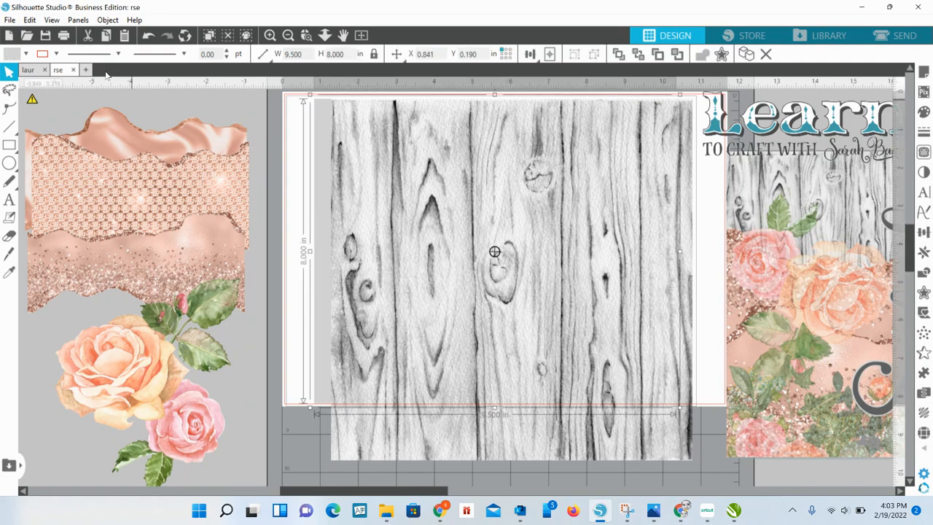
click(26, 54)
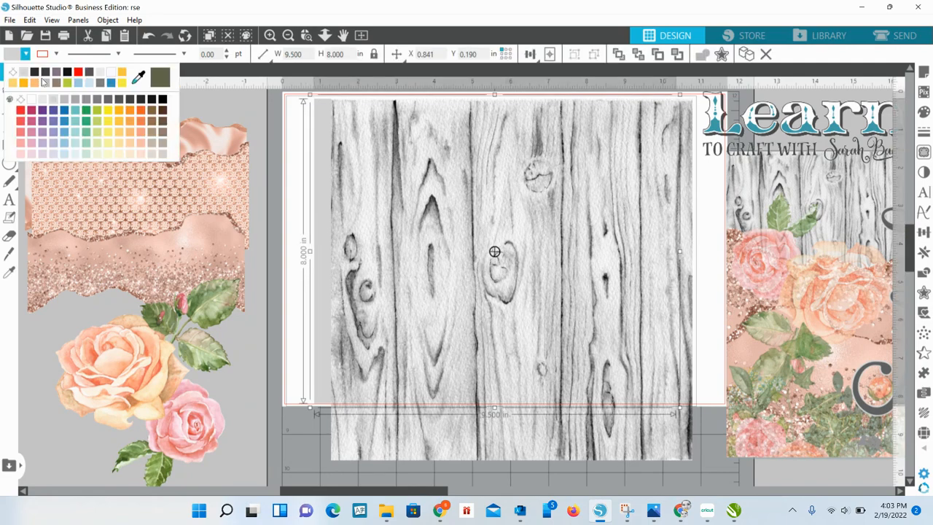
click(89, 100)
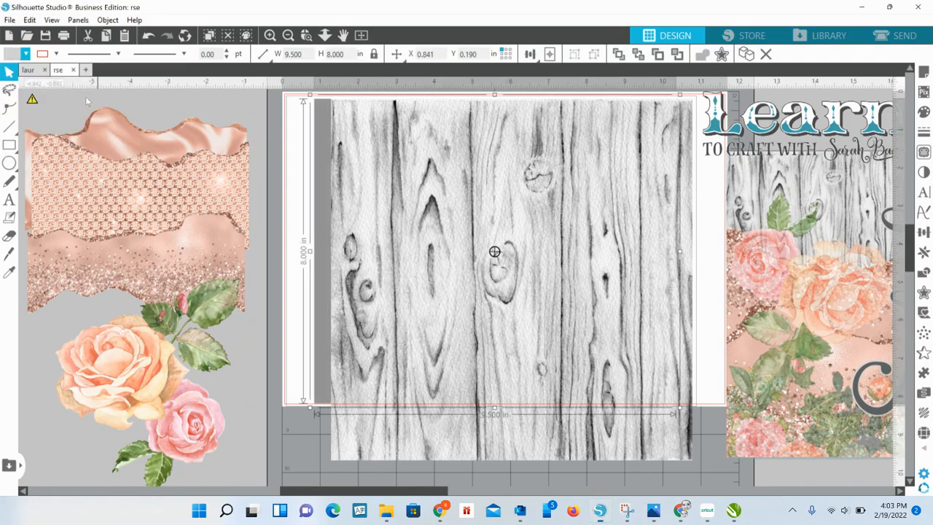
click(279, 220)
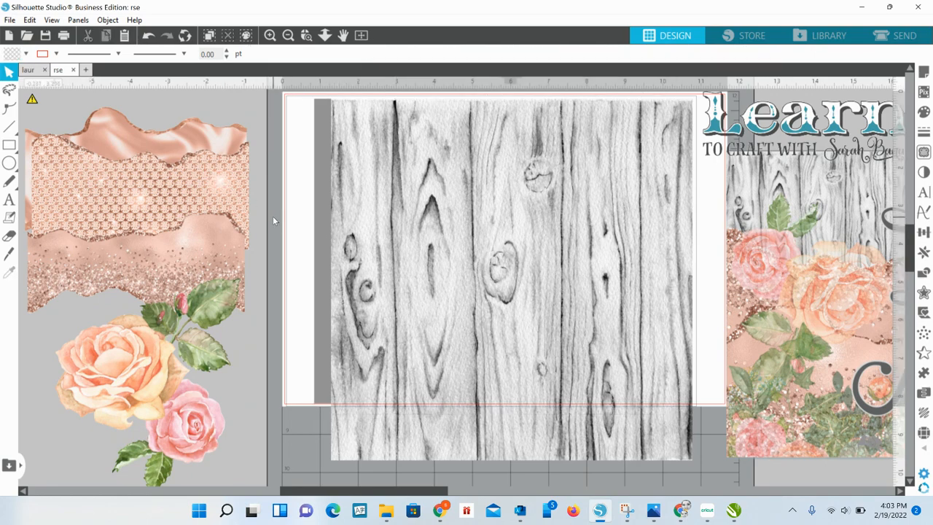
- Nudge the wood panel and the grey backing rectangle up together to the page's top edge
click(405, 243)
key(Up)
key(Up)
key(Up)
key(Up)
key(Up)
key(Up)
key(Up)
key(Up)
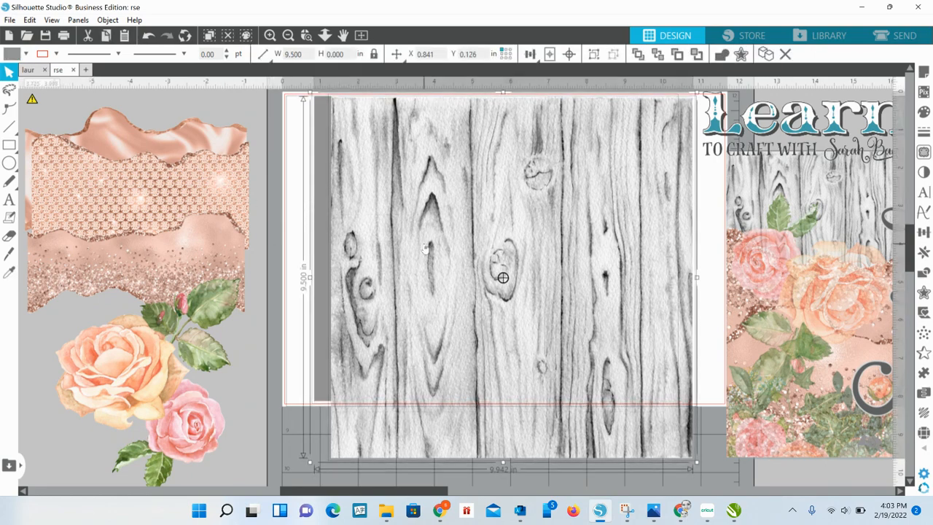
key(Up)
key(Up)
key(Up)
key(Up)
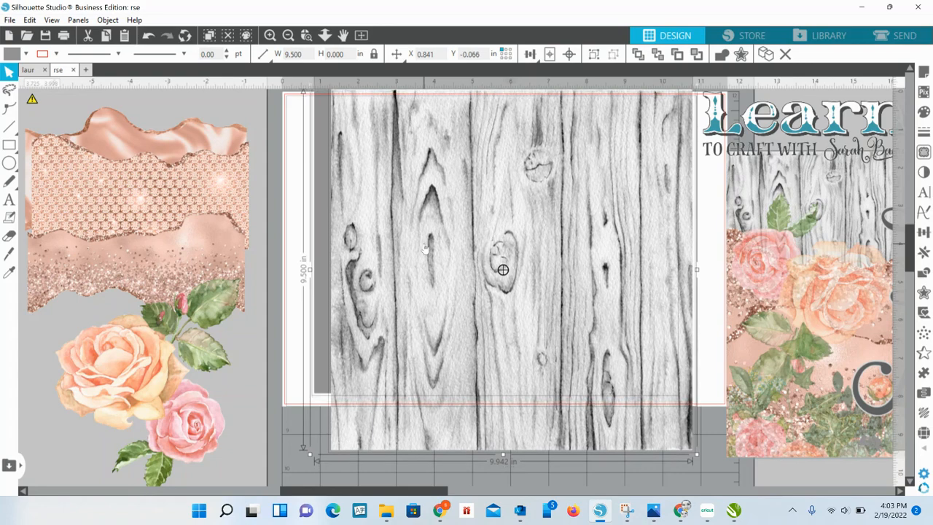
click(284, 218)
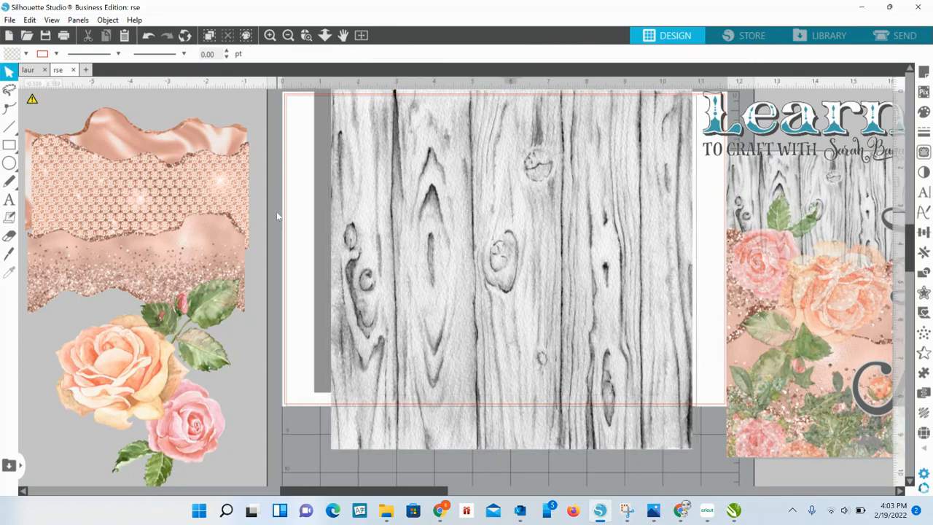
- Draw a rectangle about 11.2 inches wide and 2 inches high across the wood panel's overhanging bottom part
click(9, 144)
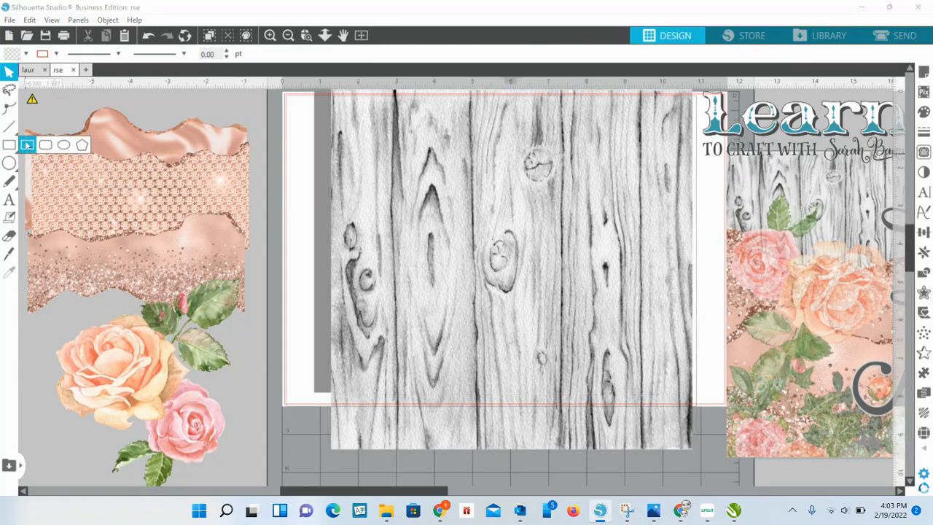
click(27, 144)
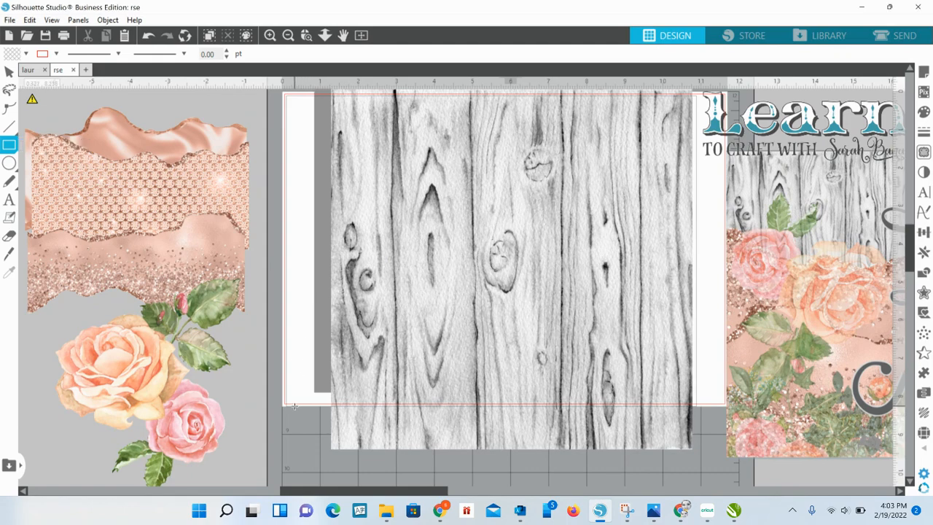
drag(284, 391, 721, 463)
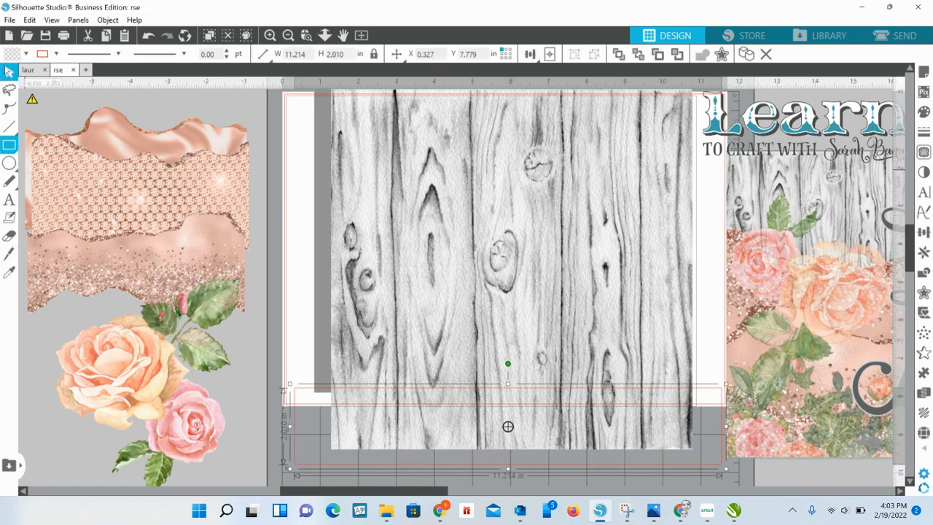
- Fill the new bottom rectangle with dark grey and remove its red outline
click(25, 54)
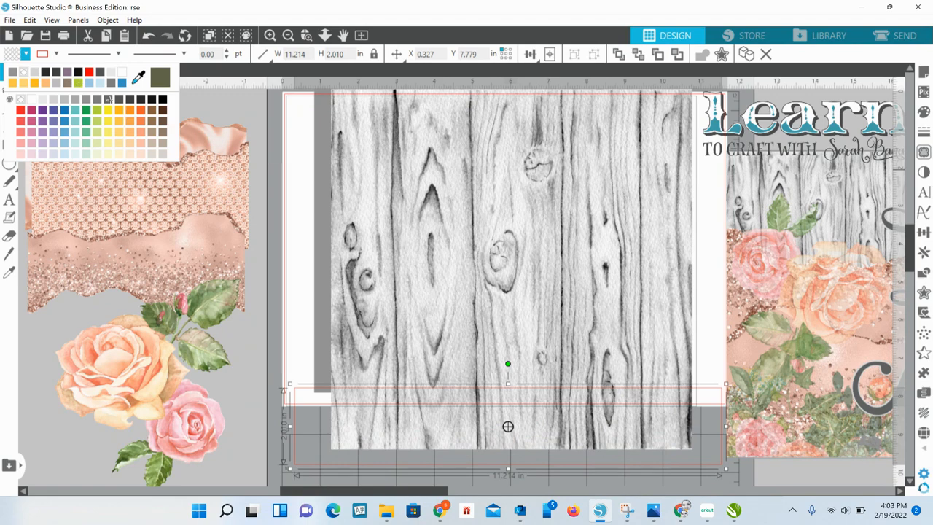
click(97, 99)
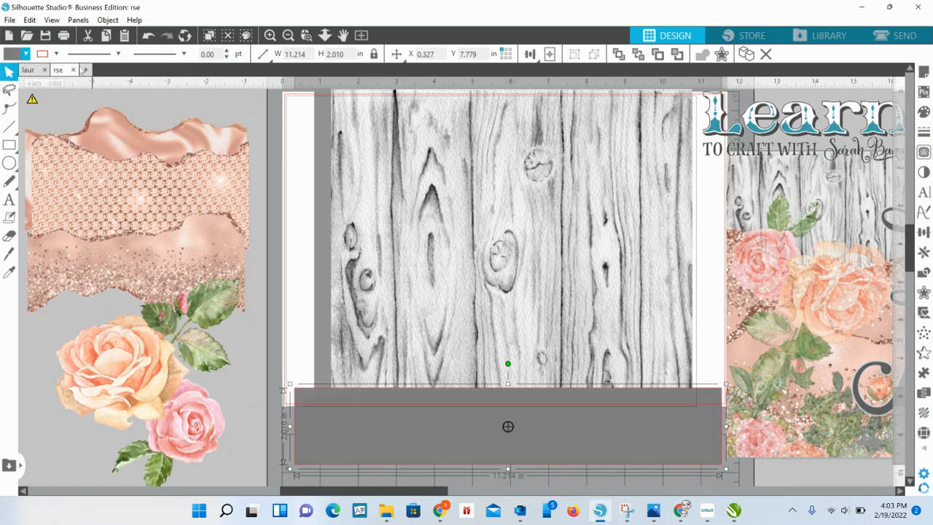
click(56, 54)
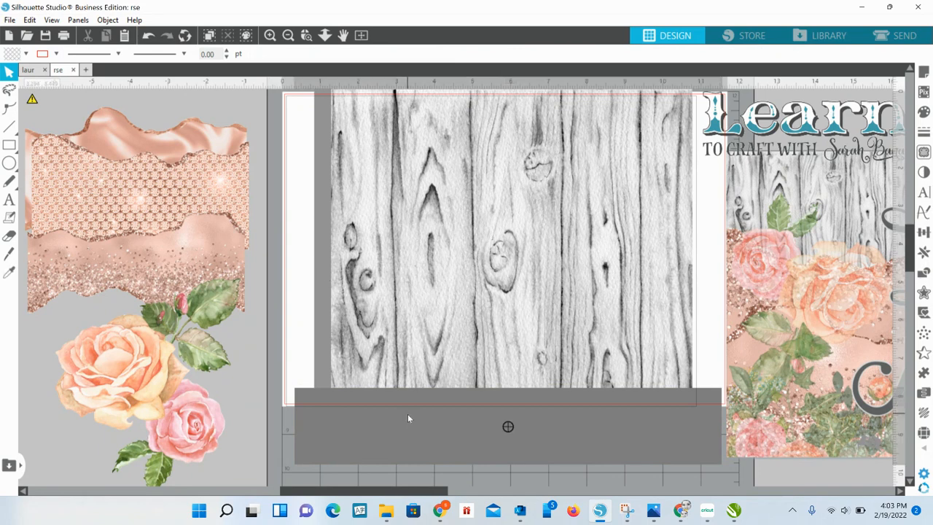
- Line up the bottom strip's top edge with the backing rectangle's lower edge, and pull the backing rectangle away to the upper left
mouse_move(407, 416)
mouse_down()
mouse_move(411, 426)
mouse_move(412, 417)
mouse_up()
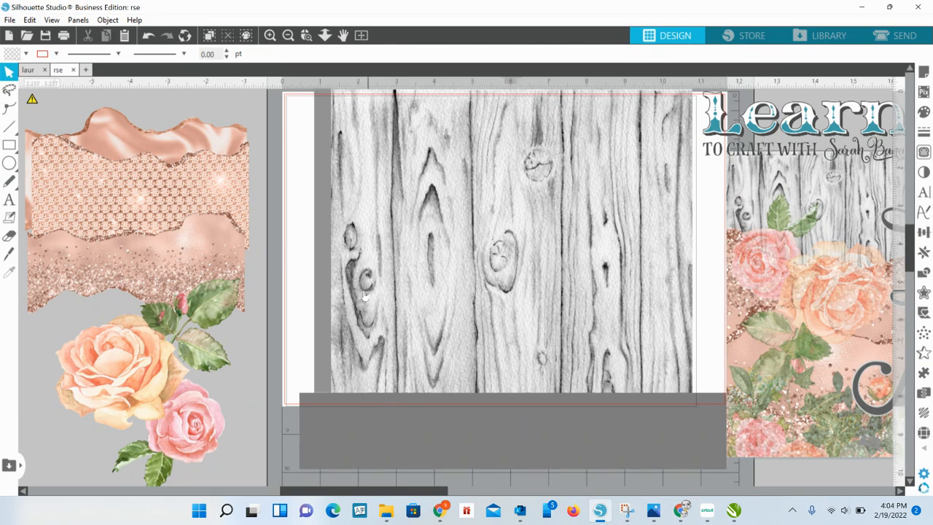
drag(320, 255, 204, 92)
click(299, 331)
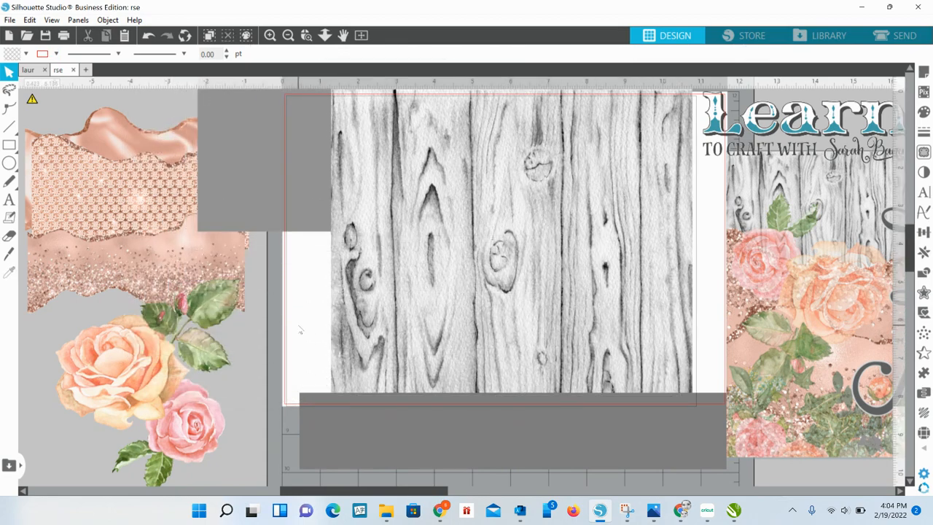
- Select the wood panel with the grey bottom strip and subtract the strip to trim off the panel's excess height
click(330, 435)
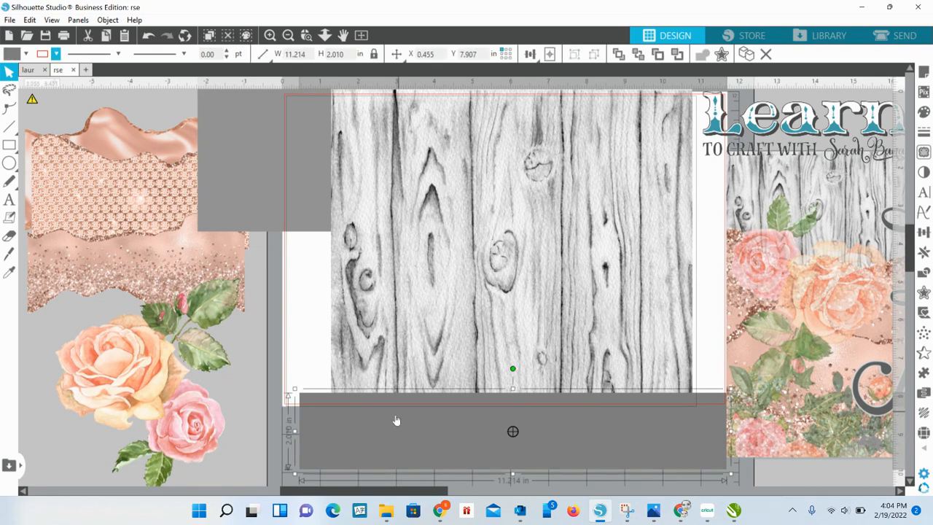
click(381, 460)
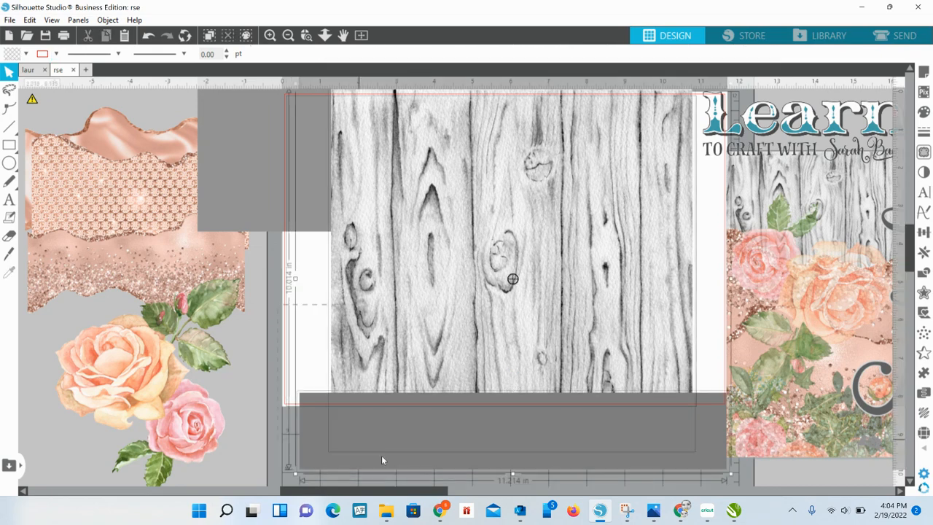
click(433, 480)
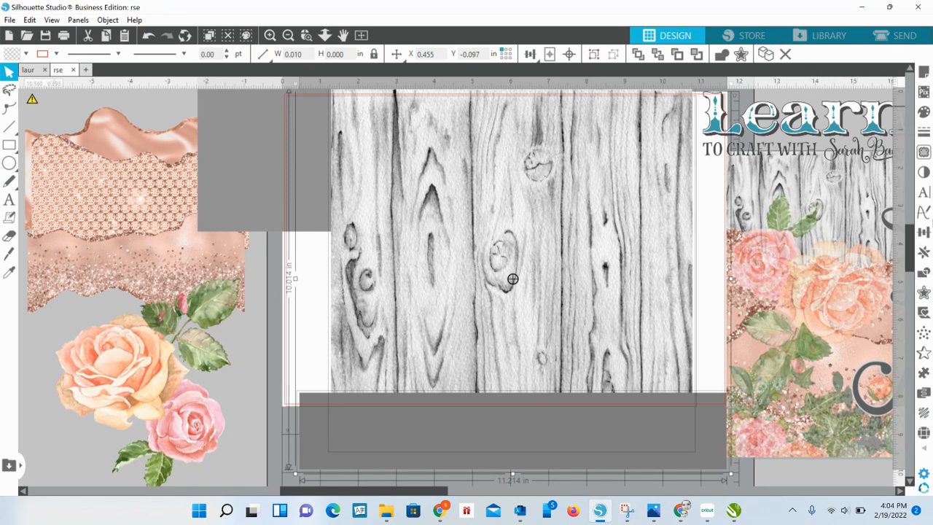
click(926, 274)
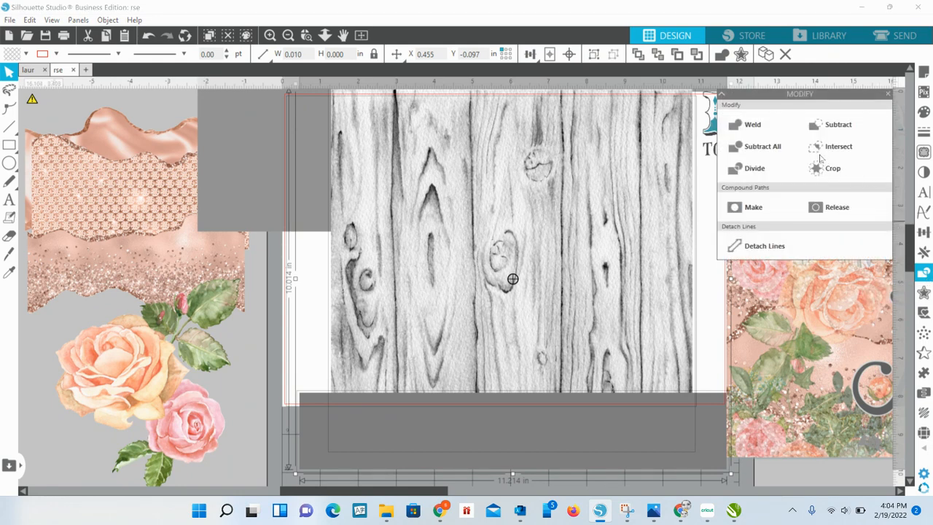
click(835, 127)
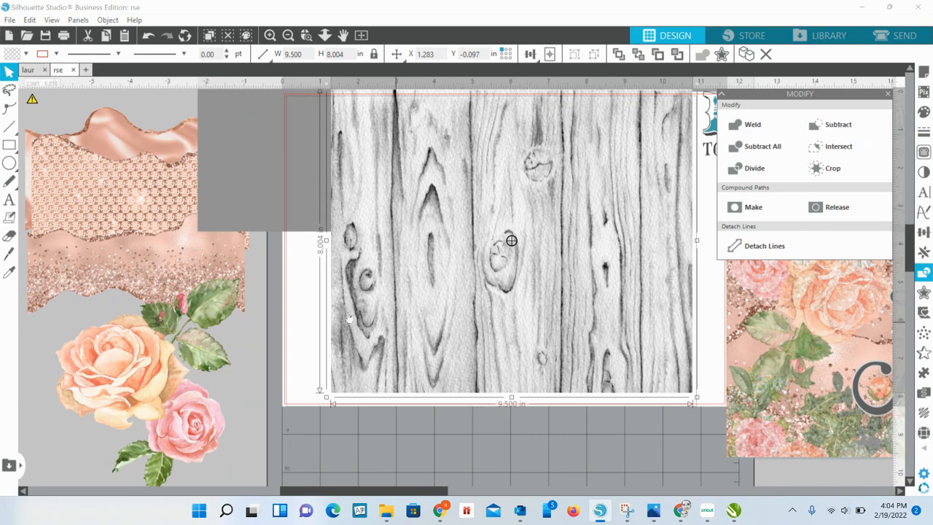
- Move the trimmed wood panel and the grey backing rectangle down onto the page, and check the panel's size
click(306, 345)
mouse_move(378, 282)
mouse_down()
mouse_move(372, 298)
mouse_move(381, 297)
mouse_up()
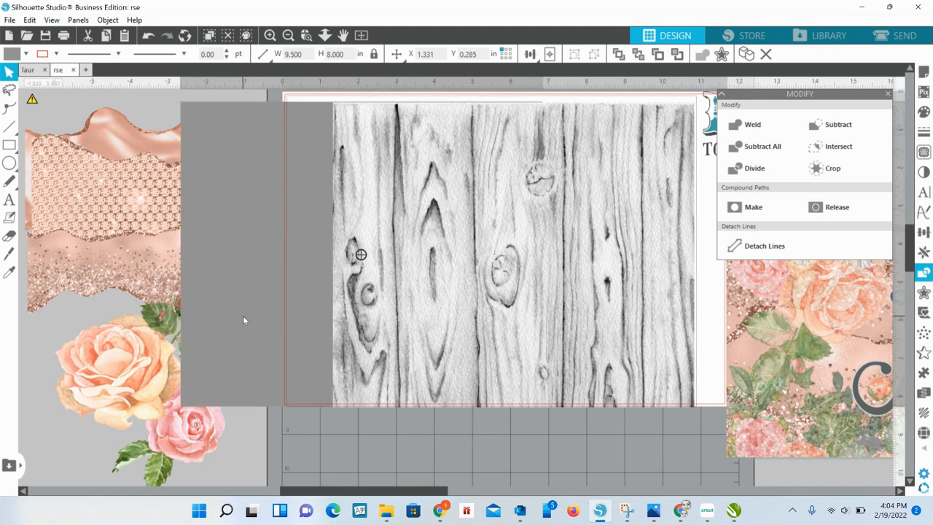
click(387, 302)
click(263, 54)
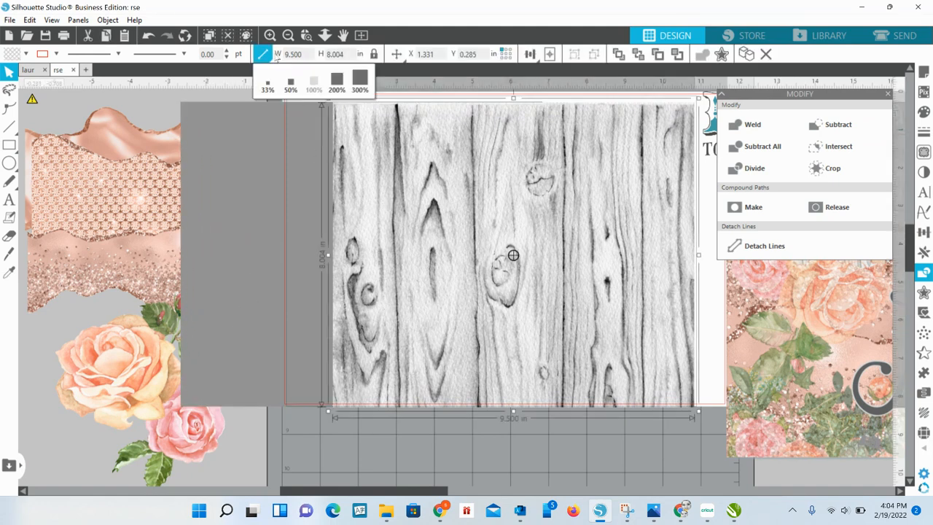
- Delete the grey backing rectangle and move the trimmed wood panel inside the page's red border near its left edge
click(261, 168)
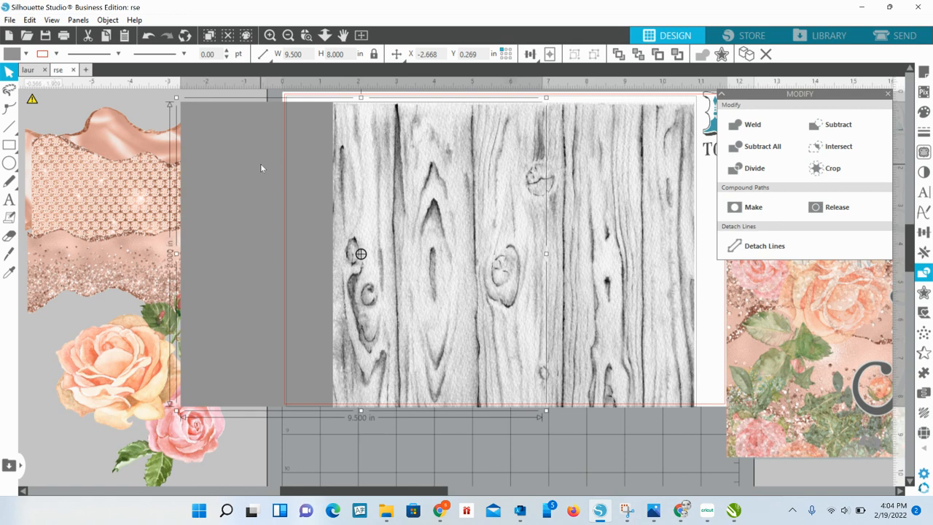
key(Delete)
mouse_move(421, 209)
mouse_down()
mouse_move(372, 202)
mouse_move(386, 201)
mouse_up()
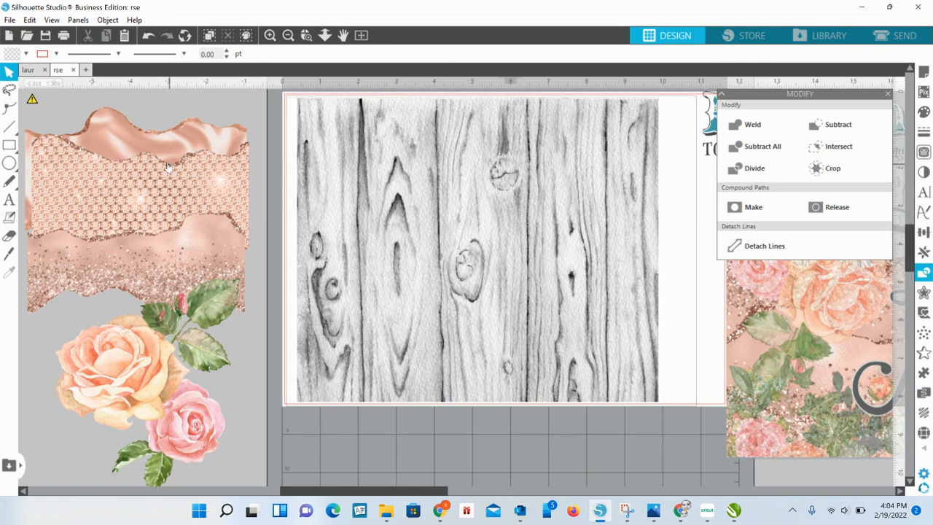
- Delete the honeycomb-patterned rose gold strip and the satin rose gold strip beside the page
click(130, 214)
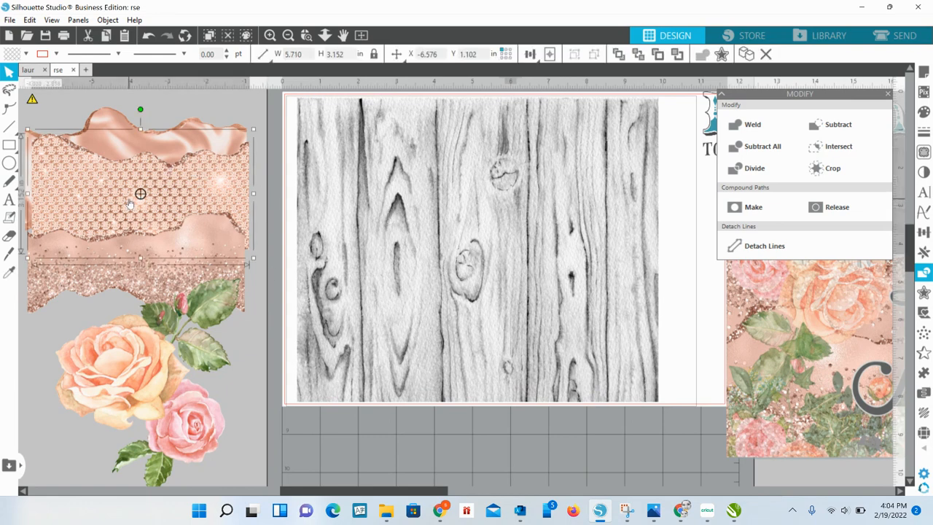
key(Delete)
drag(163, 188, 186, 176)
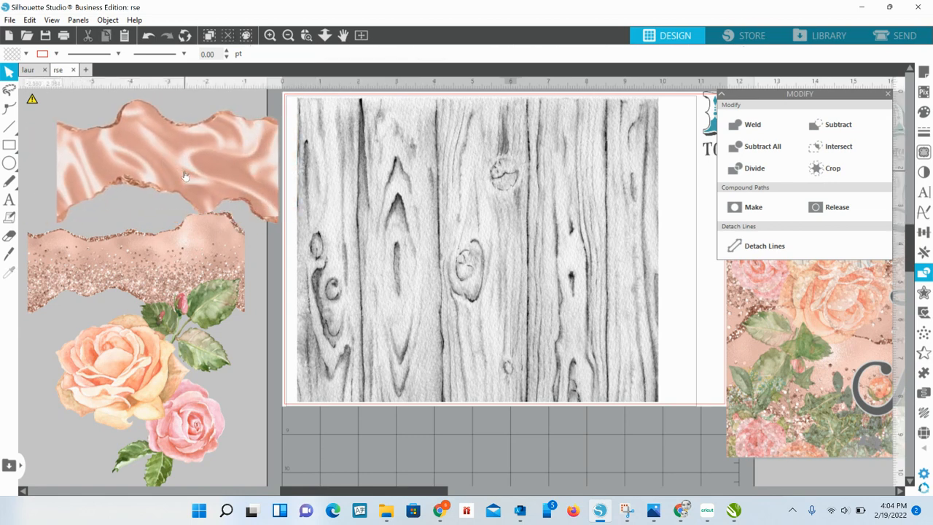
click(185, 177)
key(Delete)
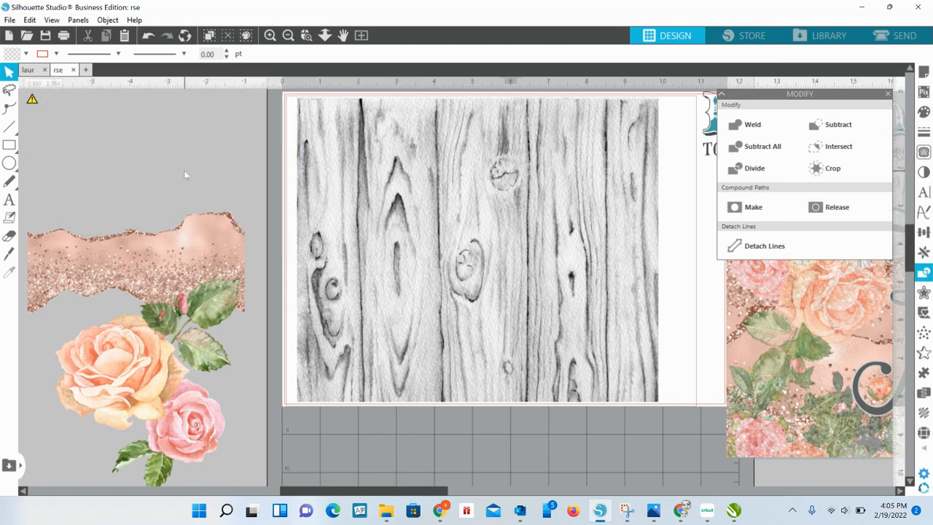
- Bring the remaining rose gold glitter strip forward and place it over the wood panel, near the panel's left edge
click(151, 264)
drag(149, 267, 164, 214)
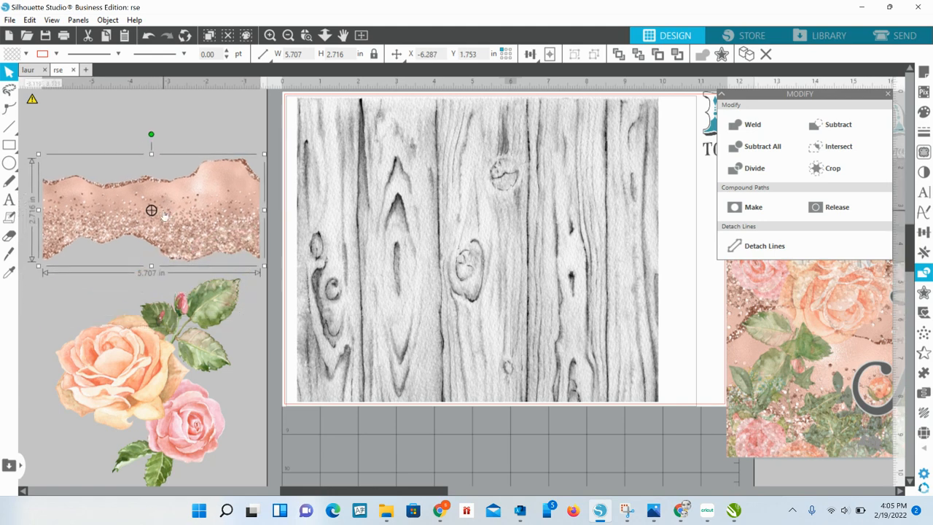
right_click(164, 214)
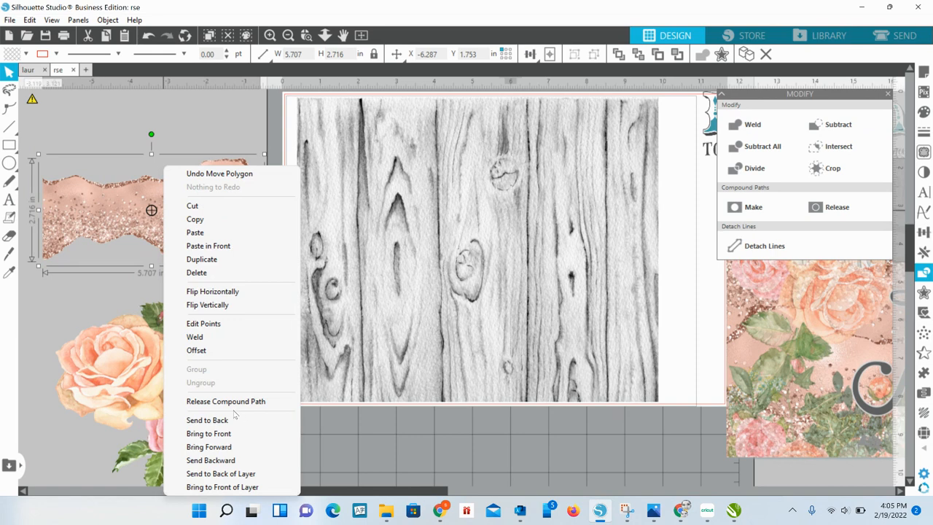
click(216, 446)
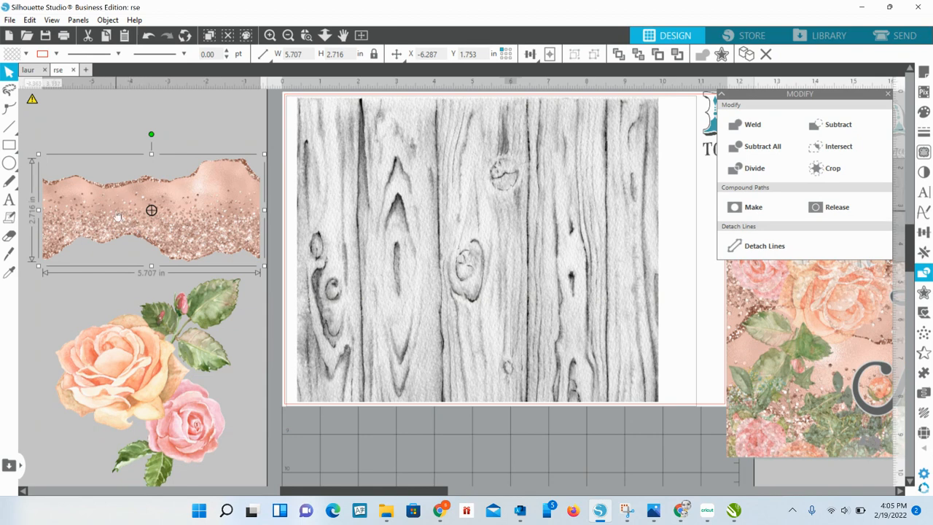
drag(116, 217, 376, 233)
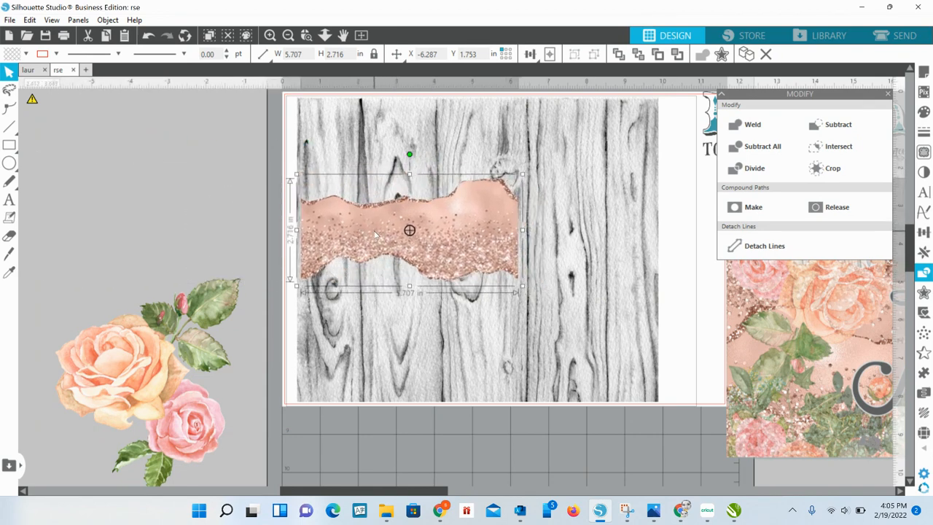
- Set the glitter strip's width to 9.501 in and line it up with both sides of the wood panel
click(409, 325)
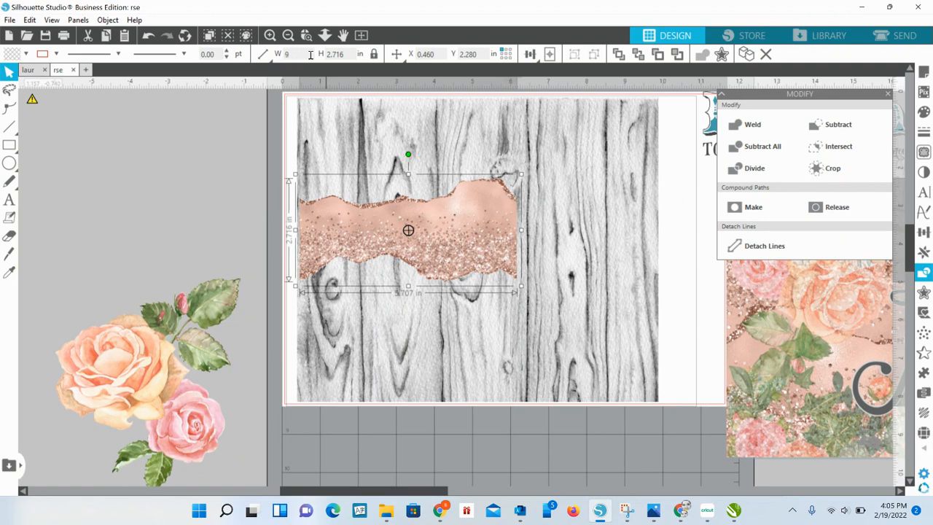
key(Return)
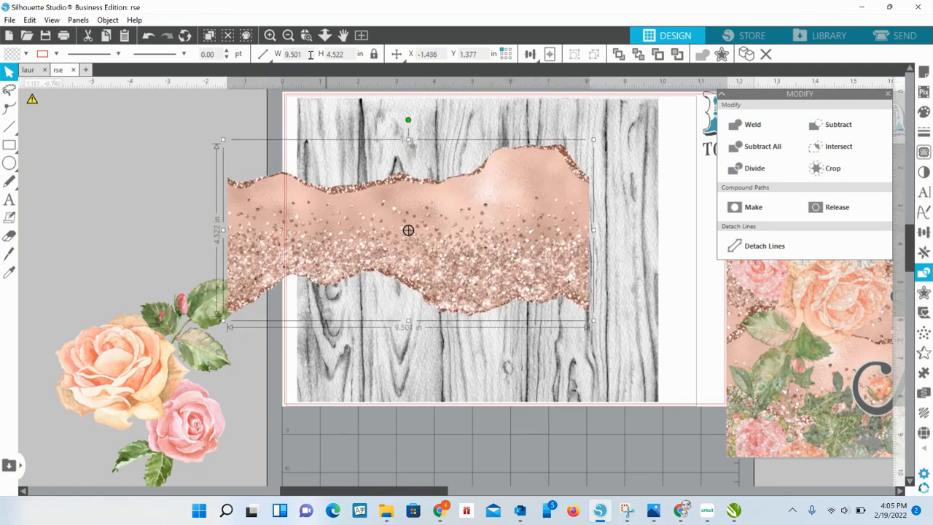
drag(400, 214, 469, 239)
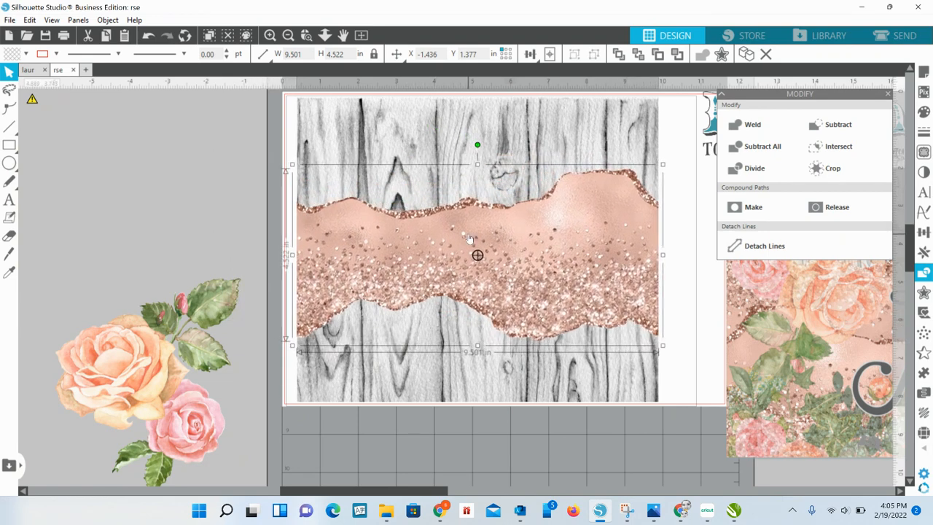
- Duplicate the glitter strip three times and move two of the copies off the page to the left
click(746, 54)
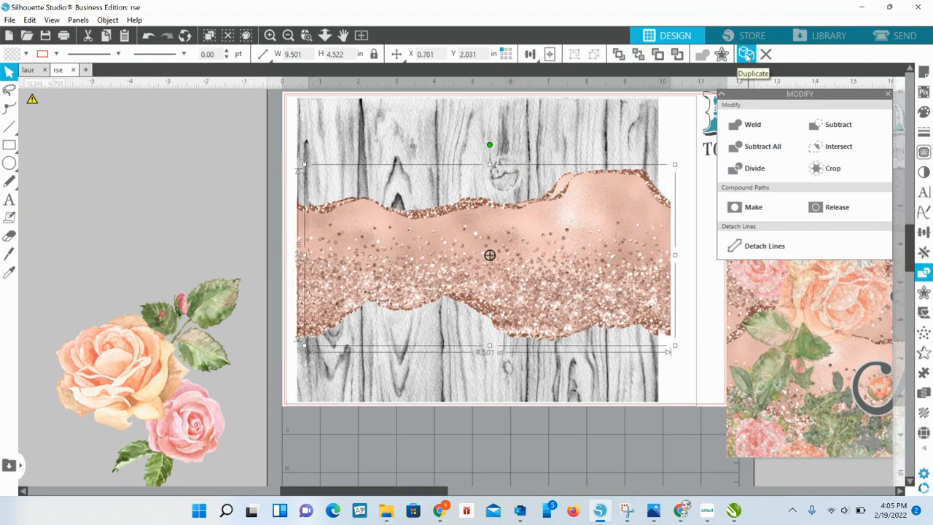
click(745, 54)
click(746, 54)
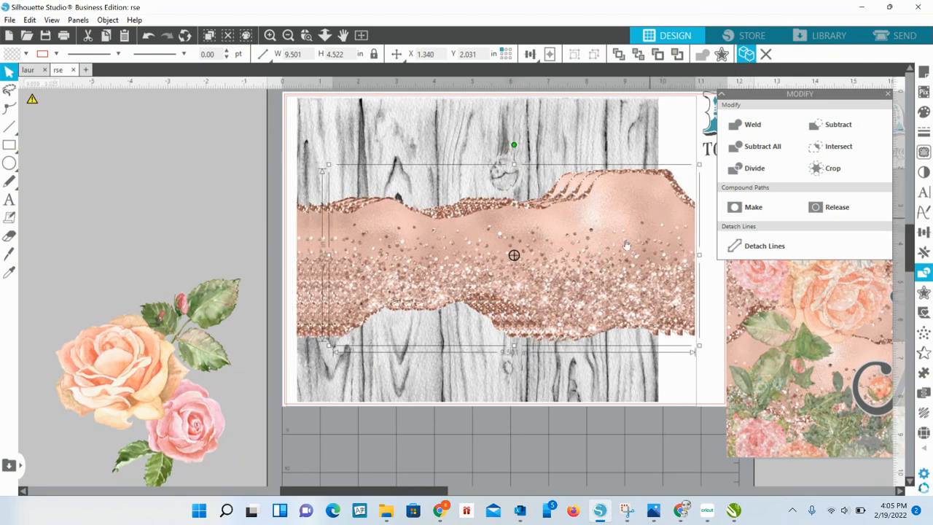
drag(614, 265, 153, 193)
drag(52, 182, 38, 183)
drag(500, 256, 76, 172)
- Move the third copy of the glitter strip lower across the wood panel, flush with its sides, and flip it horizontally
click(295, 217)
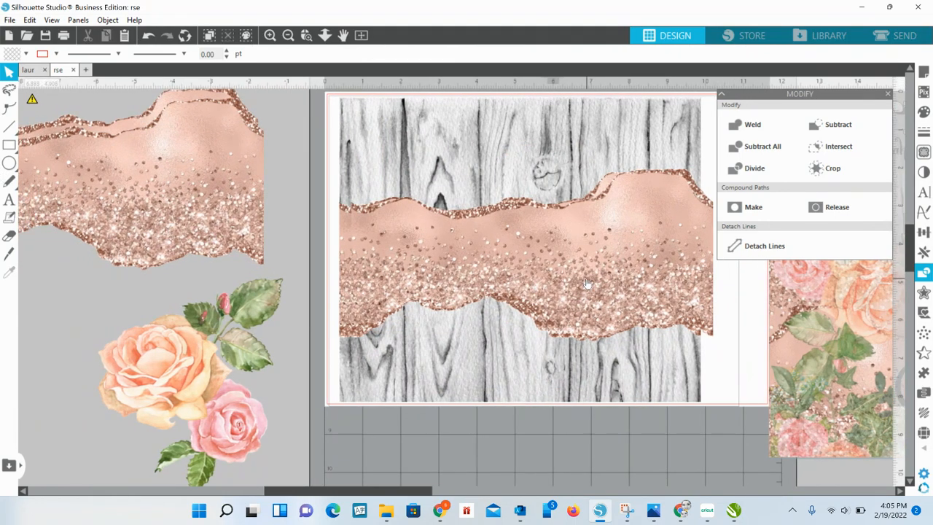
drag(410, 491, 442, 488)
click(515, 219)
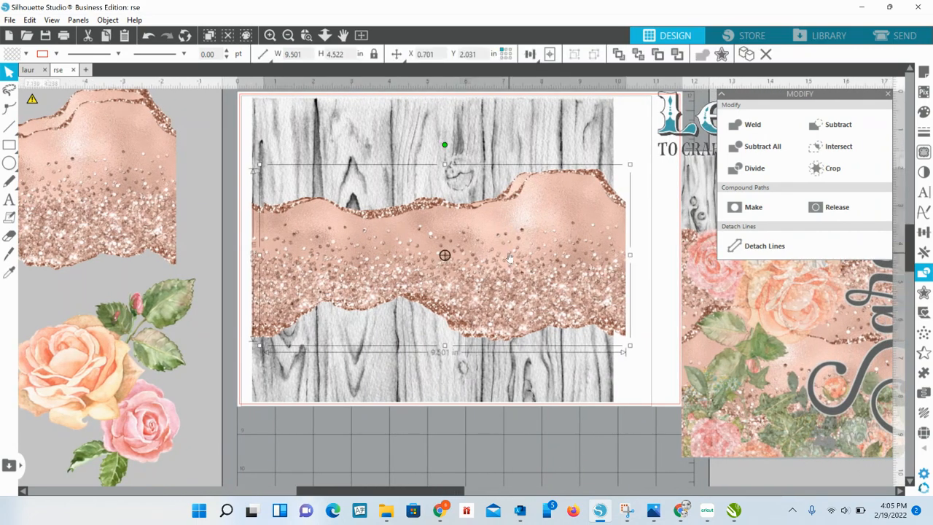
drag(507, 248, 495, 285)
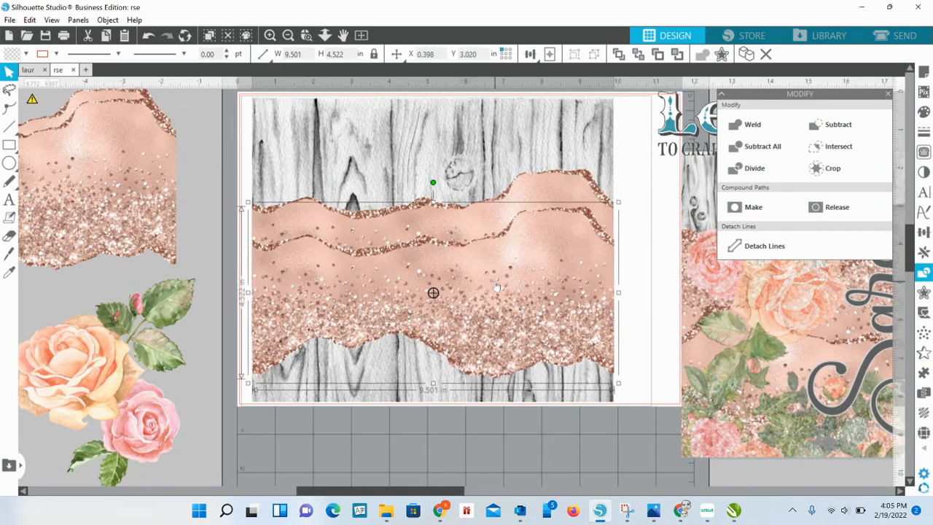
right_click(504, 293)
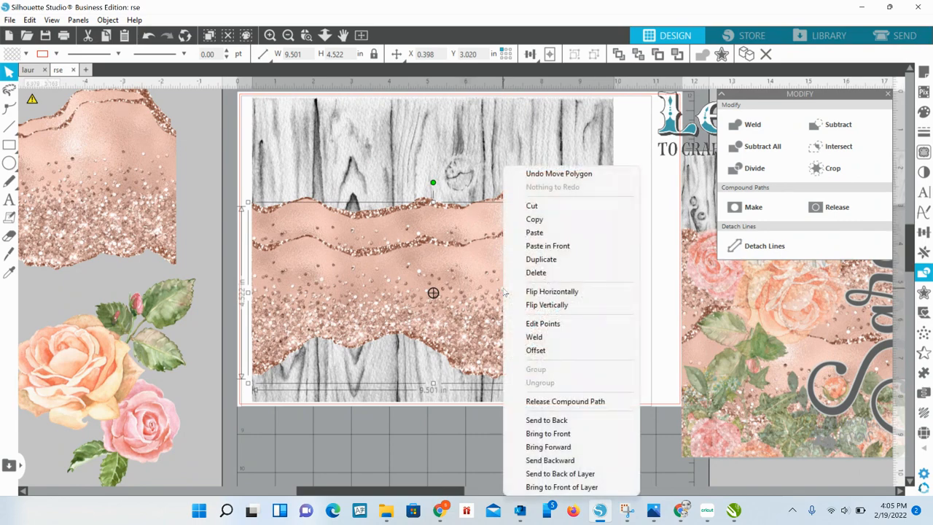
click(543, 292)
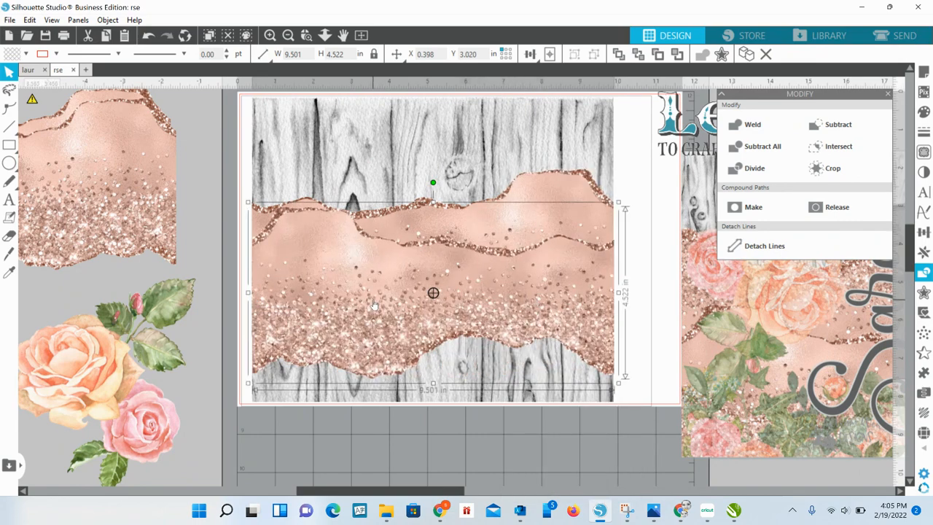
- Flip the lower glitter strip vertically and nudge it further down, keeping it flush with the panel's sides
drag(373, 303, 374, 306)
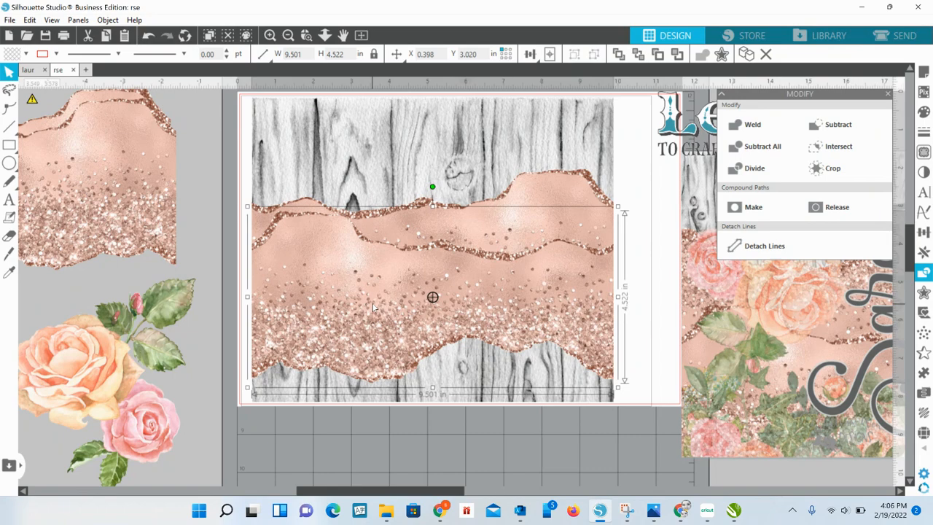
right_click(373, 309)
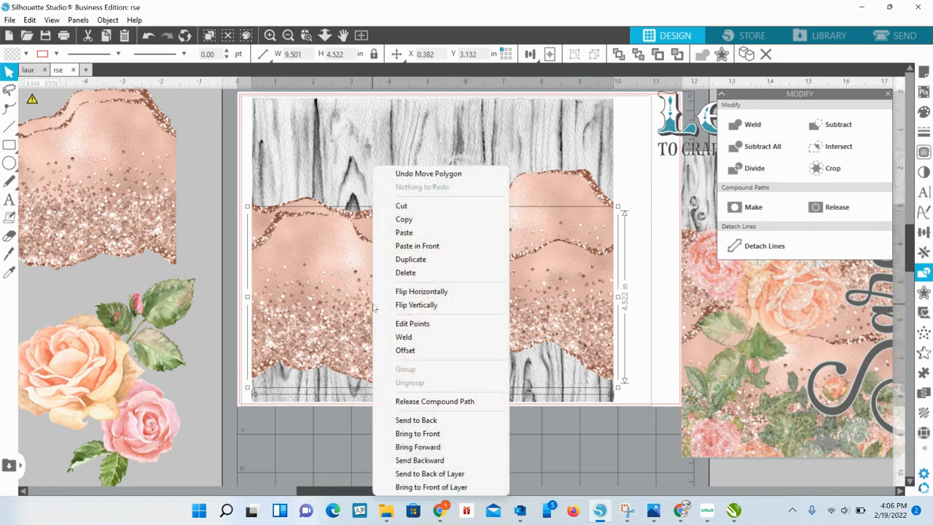
click(443, 304)
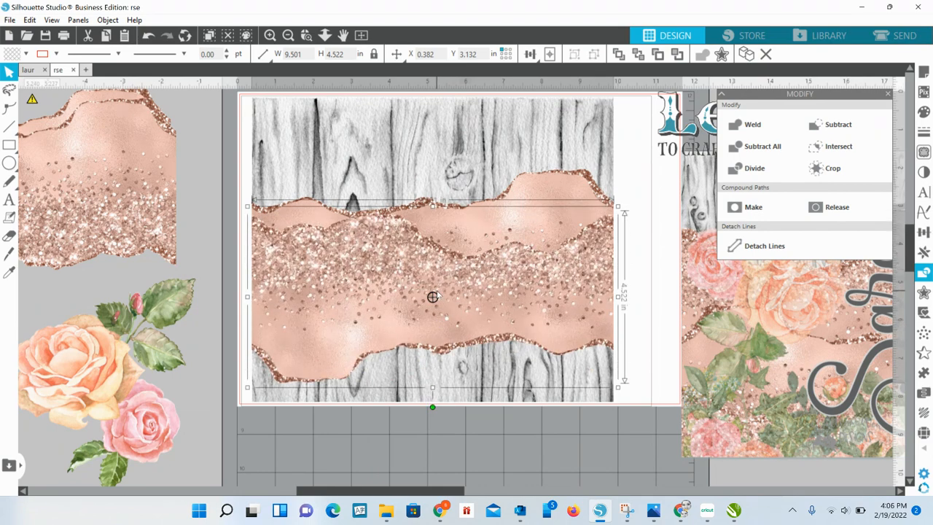
drag(433, 297, 432, 305)
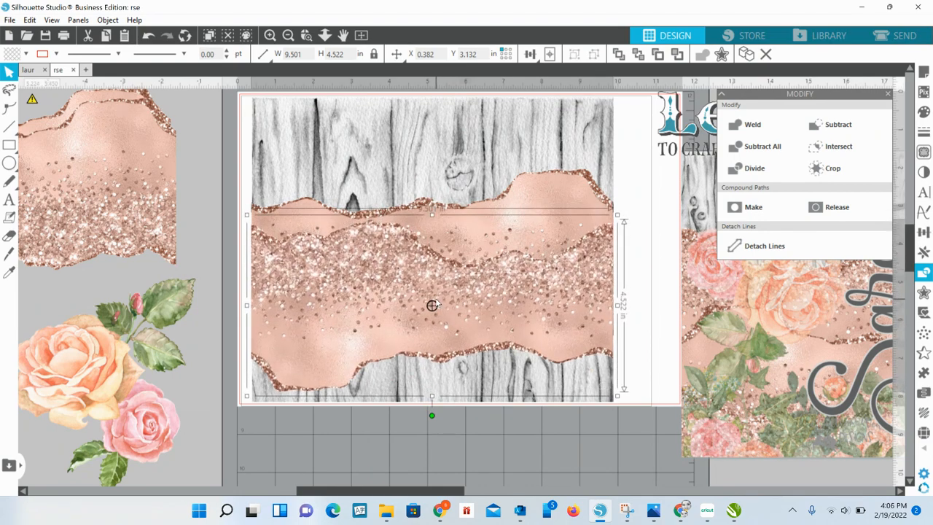
drag(432, 306, 434, 307)
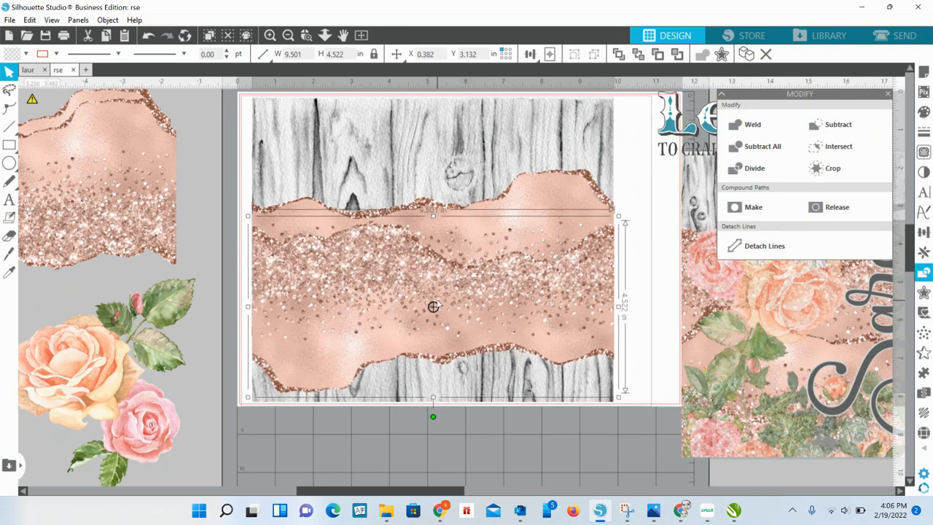
- Bring the reference design beside the wood panel and try the flipped glitter strip higher on the panel
drag(771, 382, 680, 391)
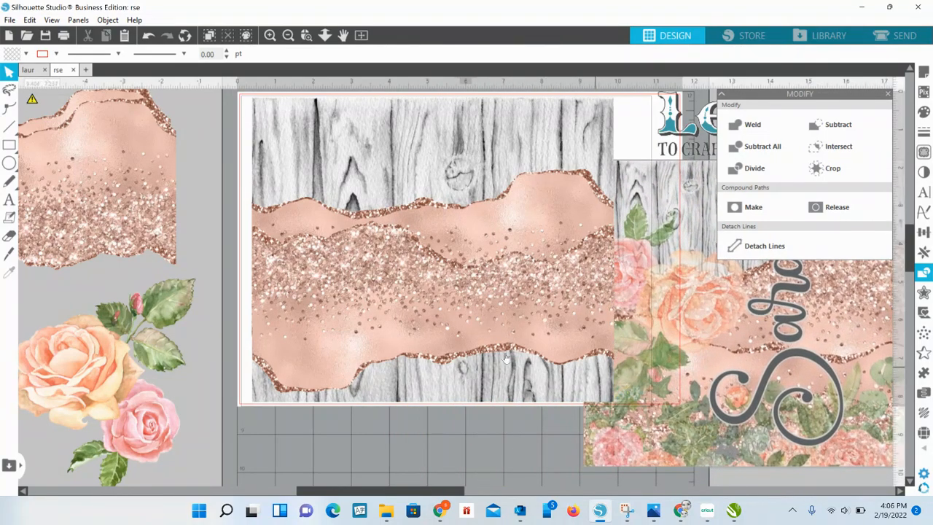
click(494, 296)
drag(494, 295, 497, 270)
key(Escape)
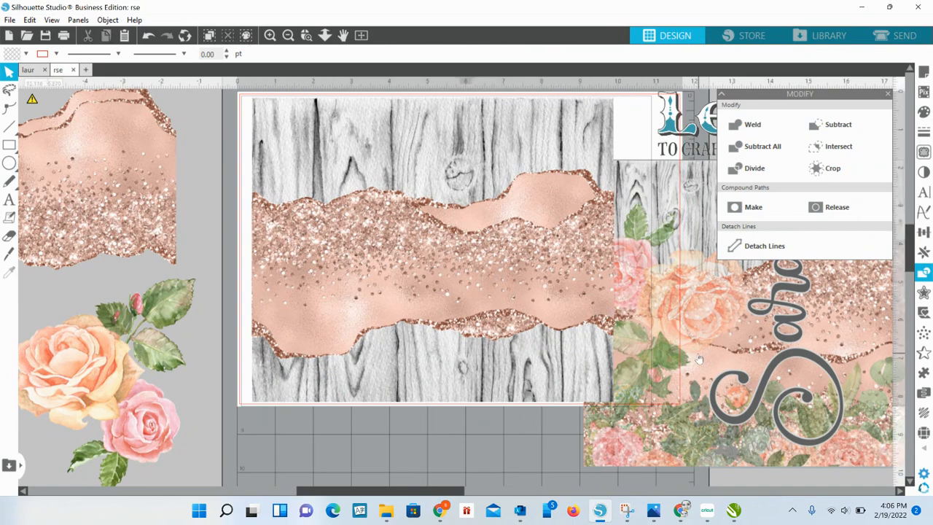
- Move the reference design back off the page to the right and lower the flipped glitter strip on the wood panel
drag(699, 360, 847, 398)
key(Escape)
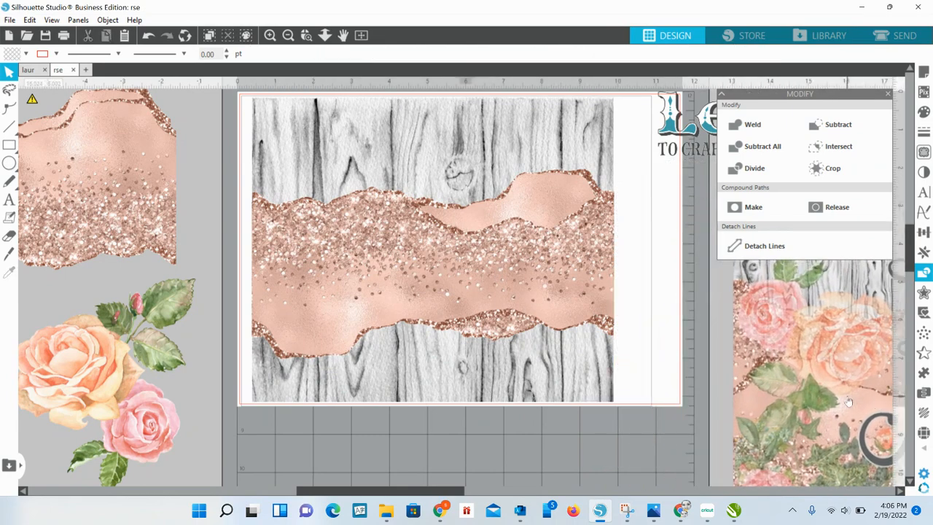
mouse_move(578, 275)
mouse_down()
mouse_move(584, 306)
mouse_move(576, 298)
mouse_up()
key(Escape)
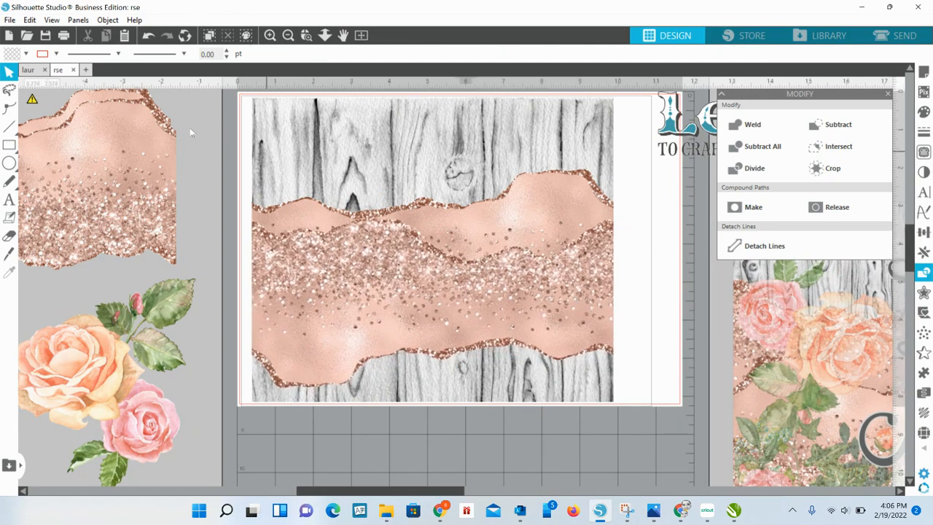
- Place a spare glitter strip across the panel's lower part, flip it horizontally and line it up with the panel's sides
mouse_move(109, 184)
mouse_down()
mouse_move(171, 254)
mouse_move(280, 309)
mouse_move(528, 335)
mouse_move(519, 343)
mouse_up()
key(Escape)
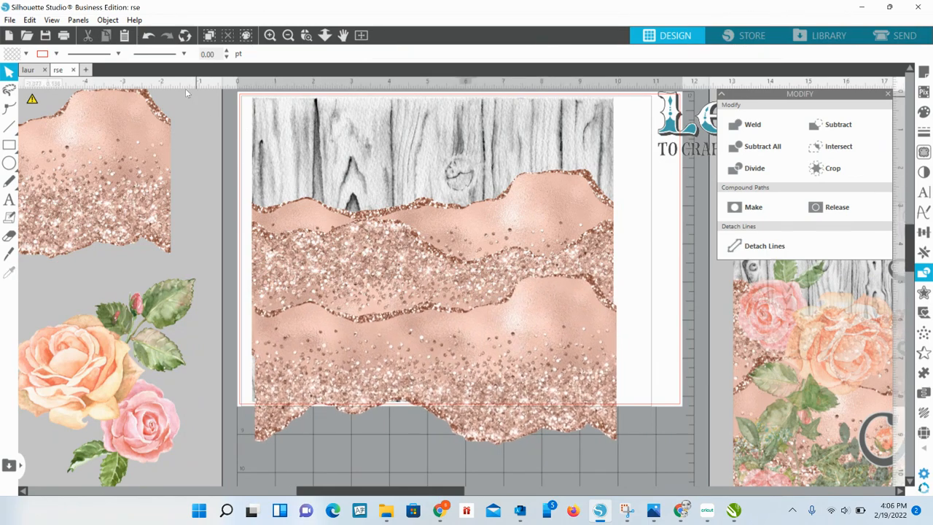
right_click(498, 341)
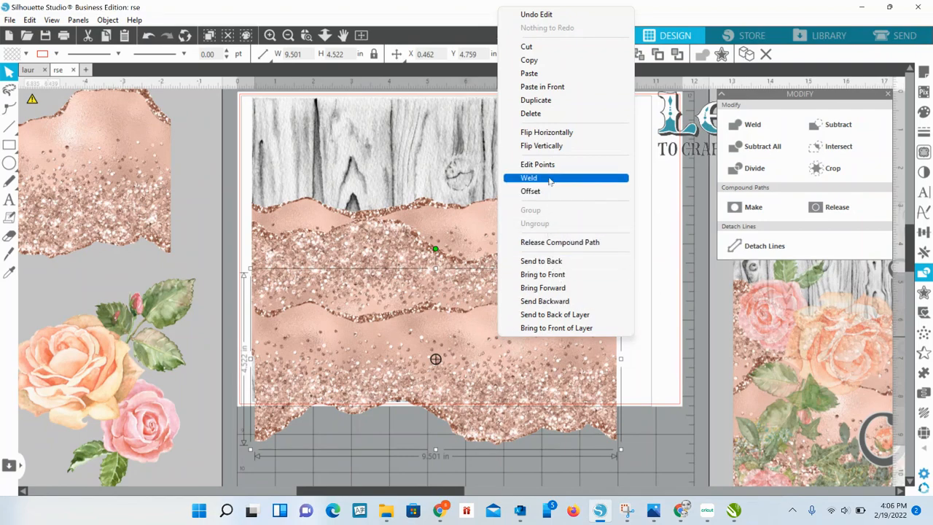
click(552, 138)
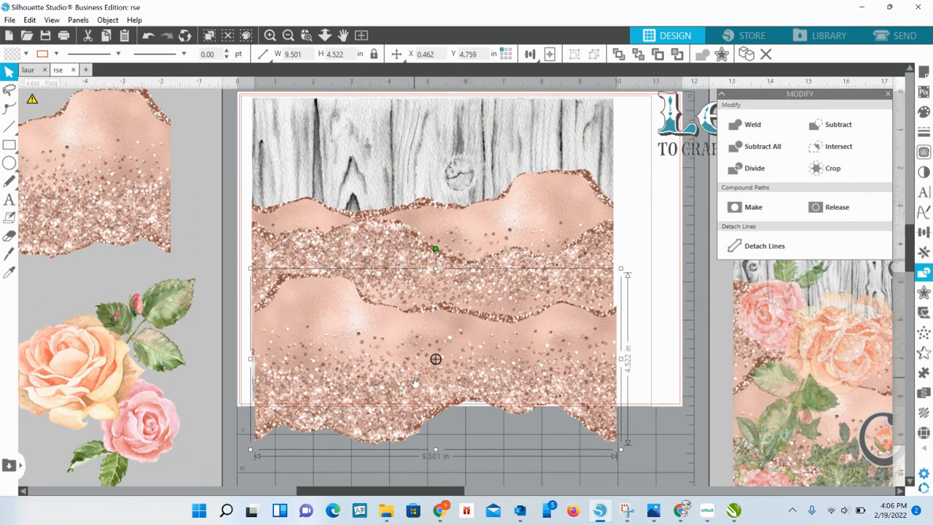
drag(415, 383, 411, 396)
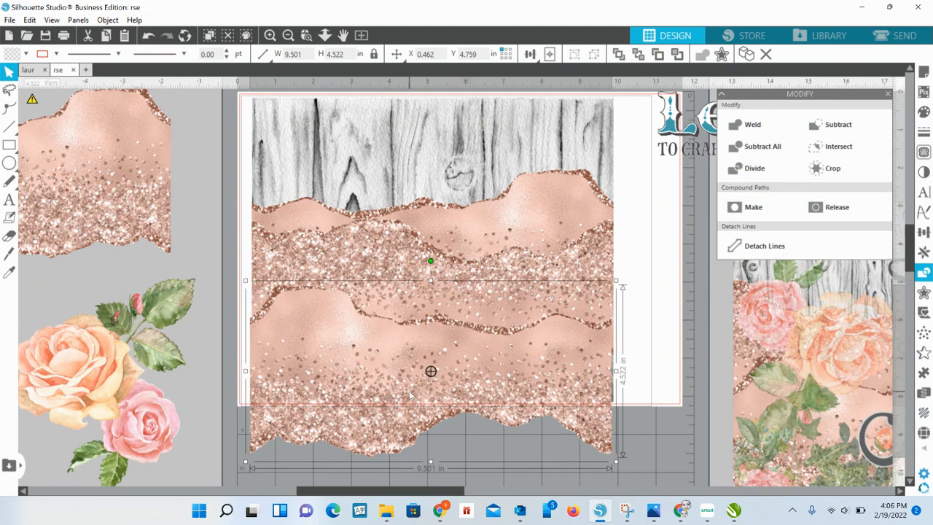
drag(410, 394, 411, 338)
click(537, 53)
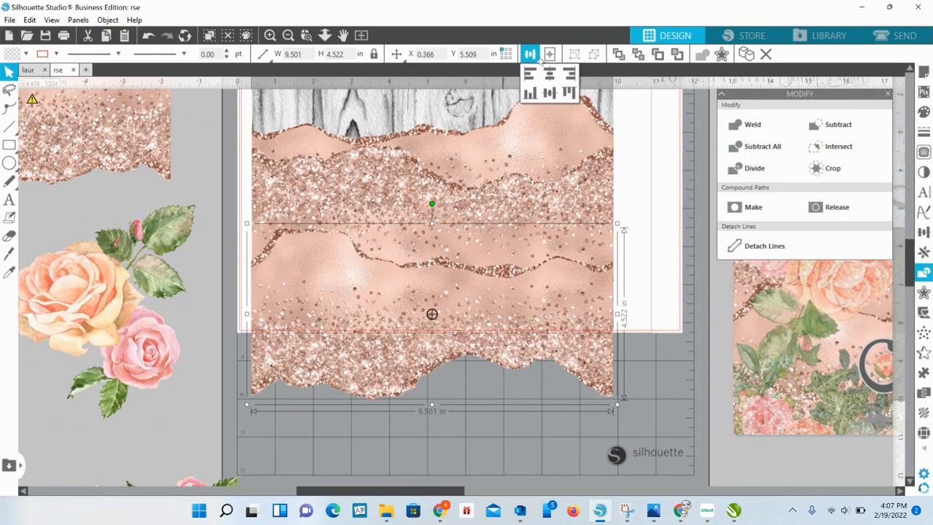
- Delete the leftover glitter strip beside the page and nudge the bottom strip on the panel slightly lower
click(130, 123)
key(Delete)
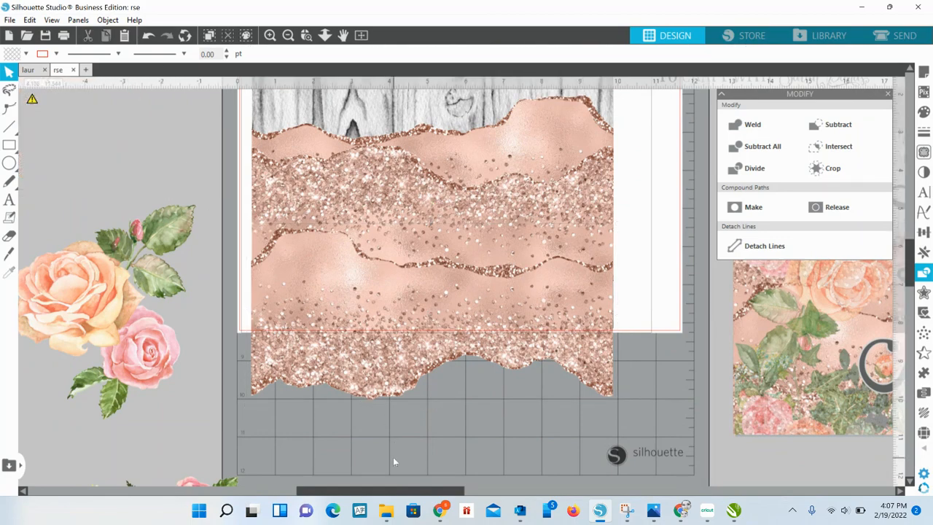
mouse_move(431, 313)
mouse_down()
mouse_move(435, 406)
mouse_move(433, 319)
mouse_up()
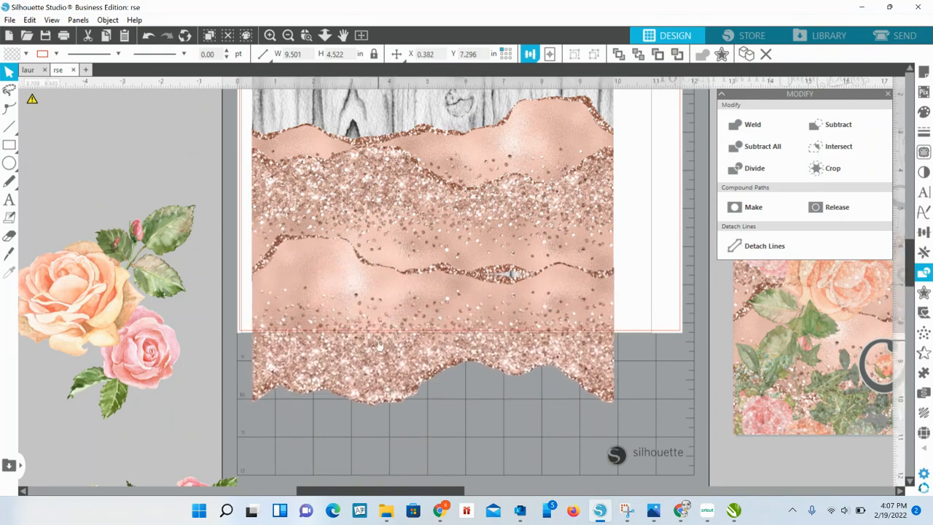
click(379, 440)
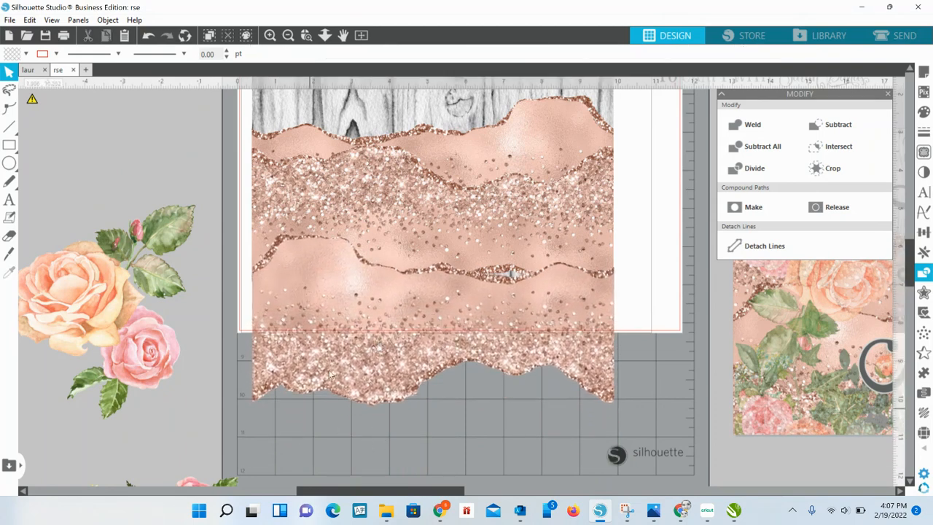
- Align the wood panel and all its stacked glitter strips to a common horizontal centre, leaving the logo out of the selection
drag(420, 426, 412, 120)
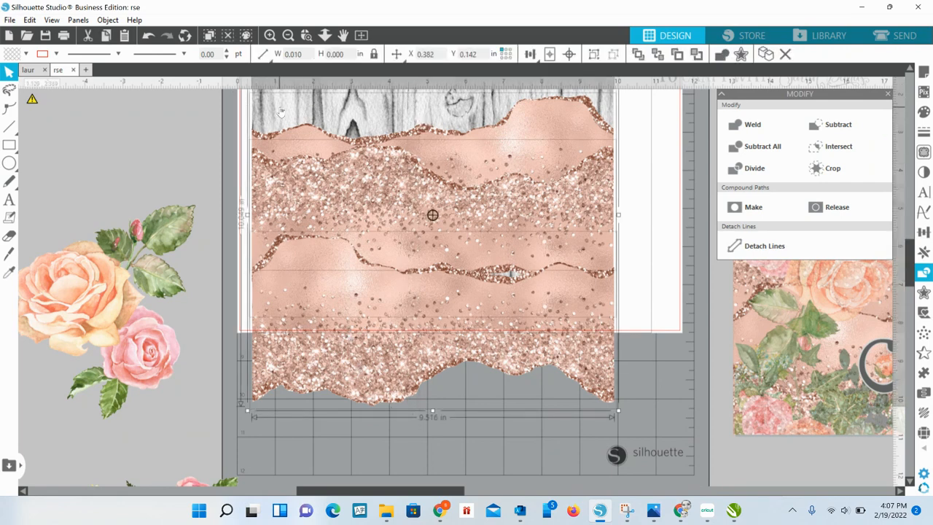
click(205, 133)
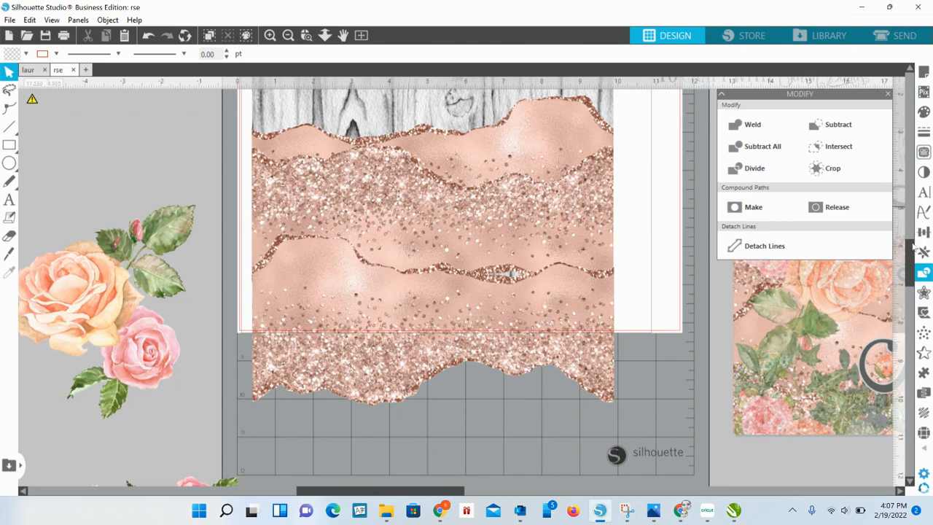
mouse_move(912, 243)
mouse_down()
mouse_move(913, 219)
mouse_move(914, 229)
mouse_up()
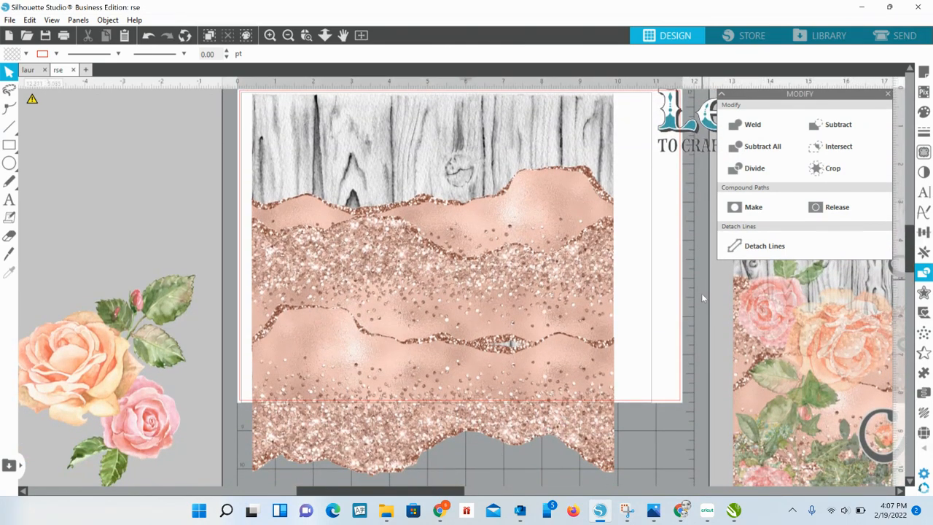
click(449, 220)
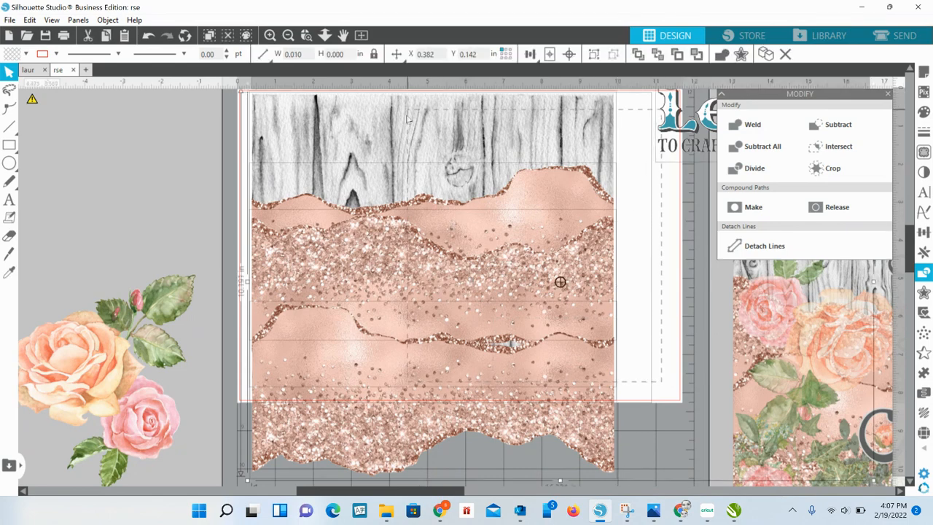
click(646, 410)
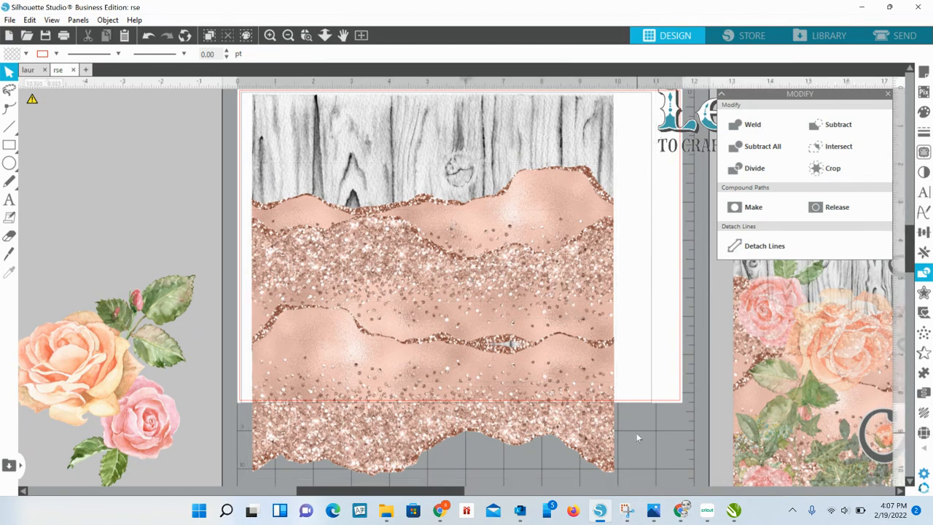
drag(631, 455, 474, 170)
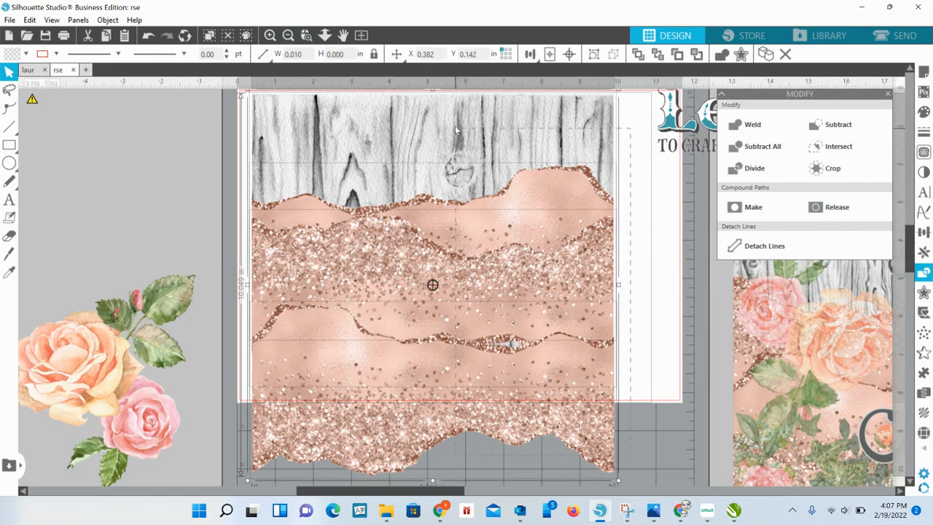
click(530, 54)
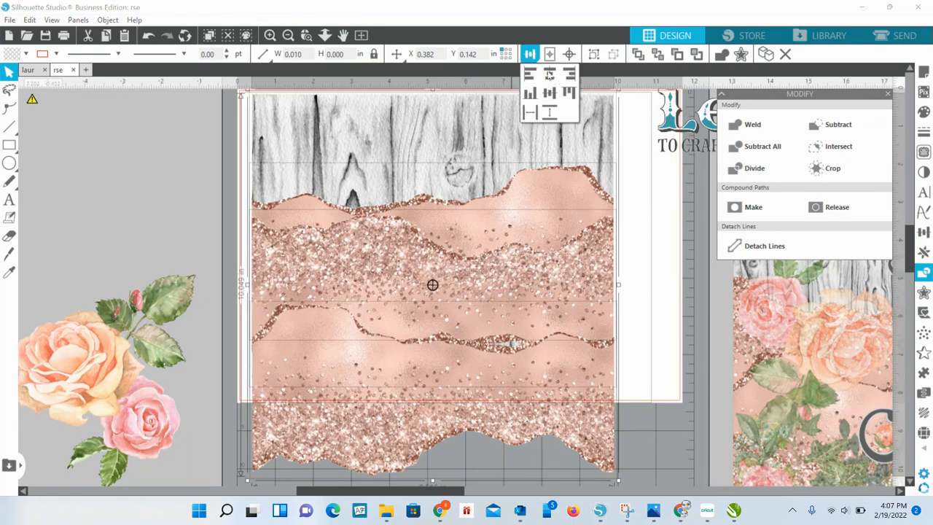
click(550, 75)
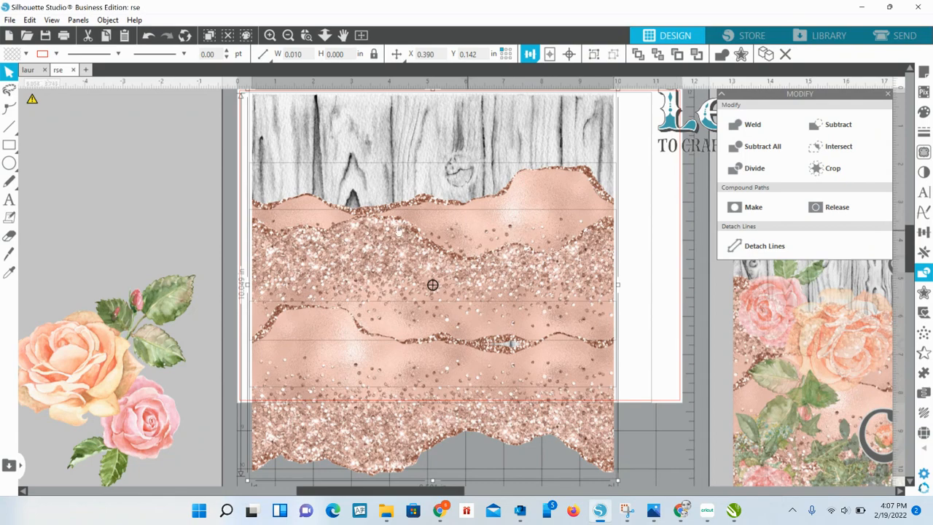
click(672, 370)
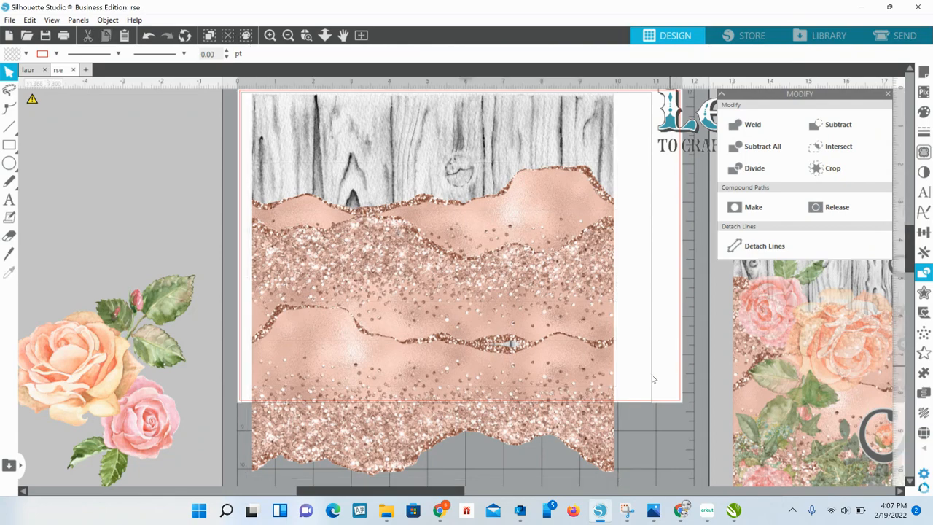
- Nudge the bottom glitter strip upward to a Y position of about 5.24 inches, closing the wood gap above it
click(552, 422)
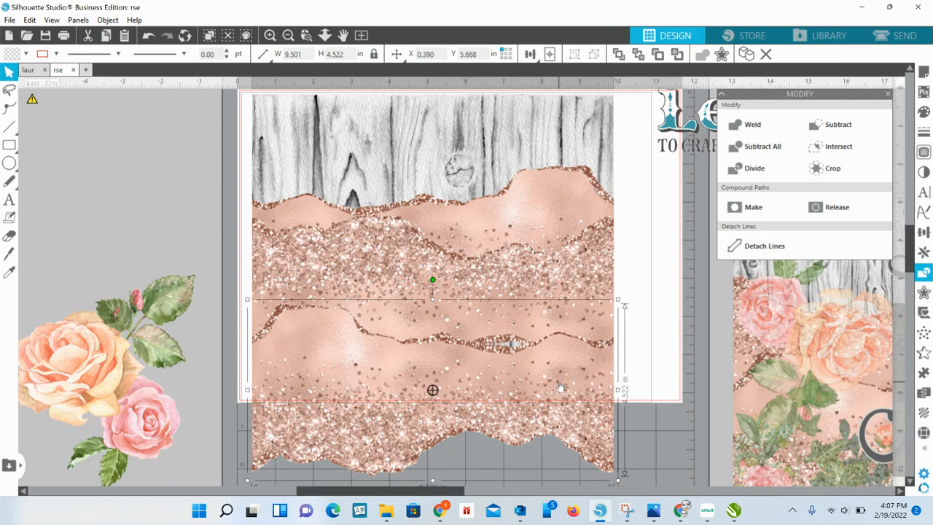
key(Up)
key(Up)
key(Up)
key(Up)
key(Up)
key(Up)
key(Up)
key(Up)
key(Up)
key(Up)
key(Up)
key(Up)
key(Up)
key(Up)
key(Up)
key(Up)
key(Up)
key(Up)
key(Up)
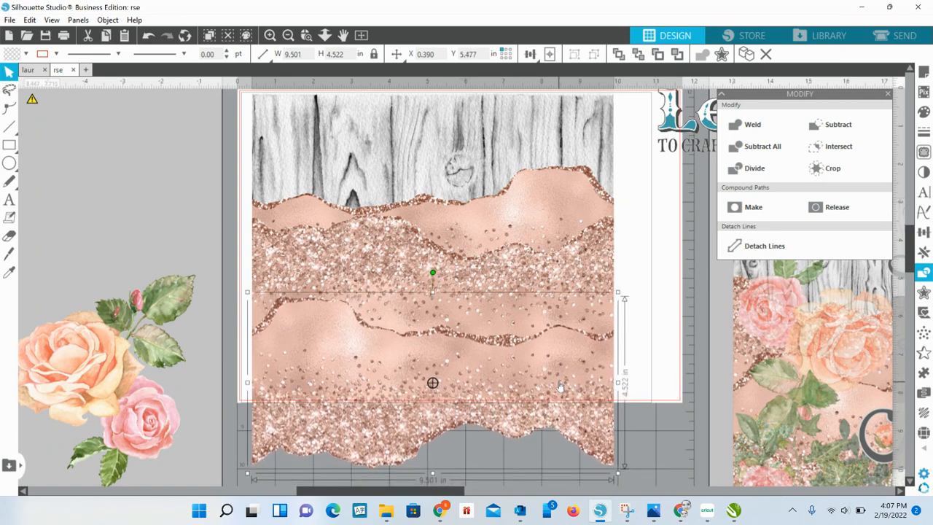
key(Up)
key(Up)
key(Up)
key(Up)
key(Up)
key(Up)
key(Up)
key(Up)
key(Up)
key(Up)
key(Up)
key(Up)
key(Up)
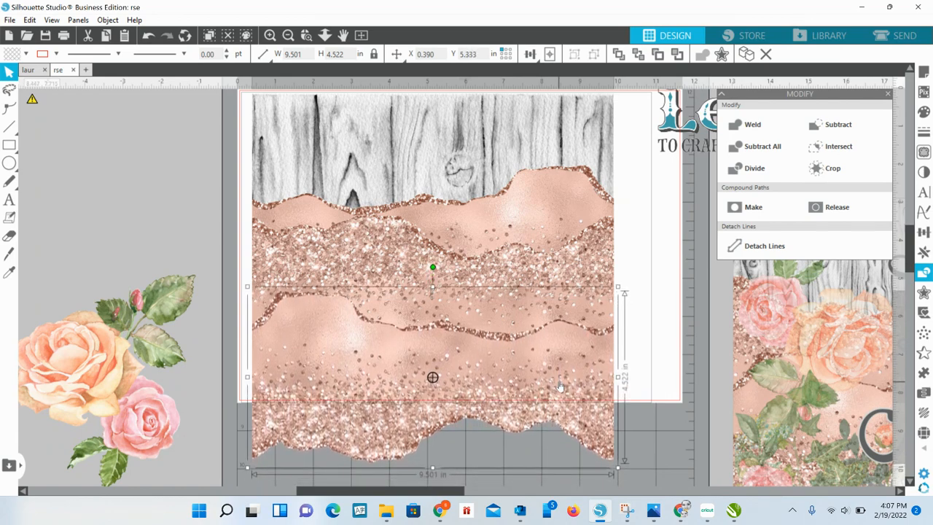
key(Up)
key(Up)
key(Up)
key(Up)
key(Up)
key(Up)
key(Up)
key(Up)
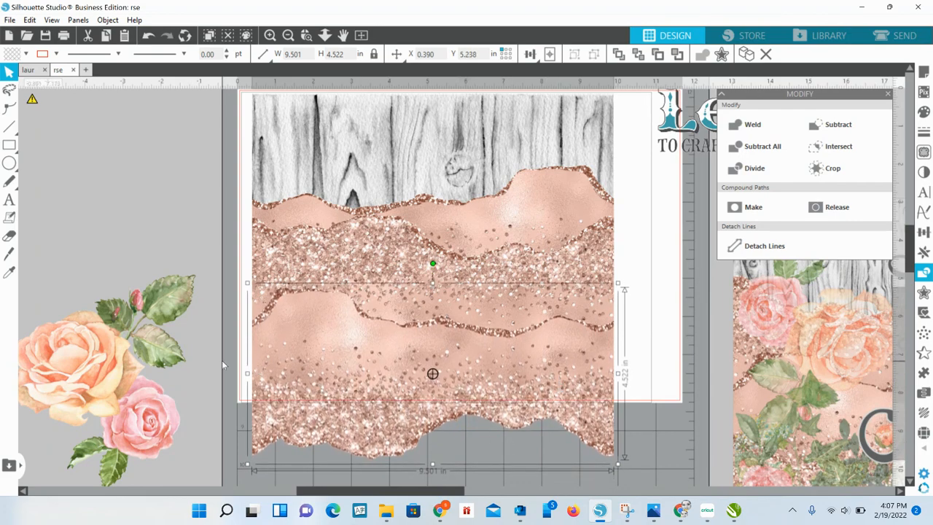
- Nudge the bottom glitter strip to the right, past the panel's side, to an X position of about 0.90 inches
key(Right)
key(Right)
key(Right)
key(Right)
key(Right)
key(Right)
key(Right)
key(Right)
key(Right)
key(Right)
key(Right)
key(Right)
key(Right)
key(Right)
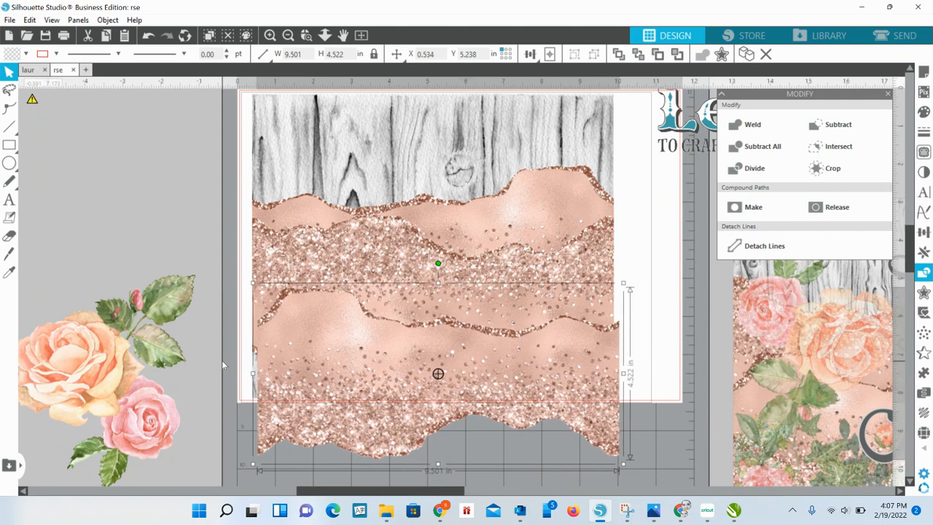
key(Right)
key(Right)
key(Right)
key(Right)
key(Right)
key(Right)
key(Right)
key(Right)
key(Right)
key(Right)
key(Right)
key(Right)
key(Right)
key(Right)
key(Right)
key(Right)
key(Right)
key(Right)
key(Right)
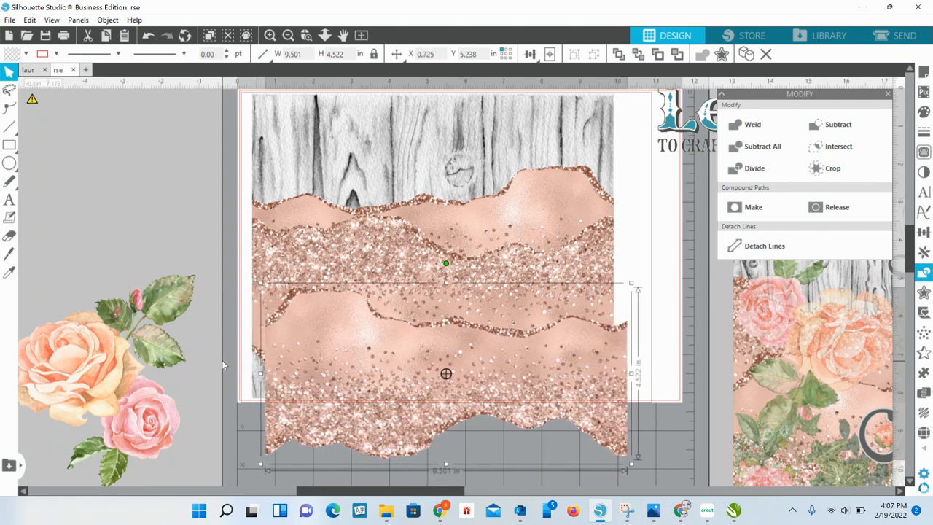
key(Right)
key(Right)
key(Right)
key(Right)
key(Right)
key(Right)
key(Right)
key(Right)
key(Right)
key(Right)
key(Right)
key(Right)
key(Right)
key(Right)
key(Right)
key(Right)
key(Right)
key(Right)
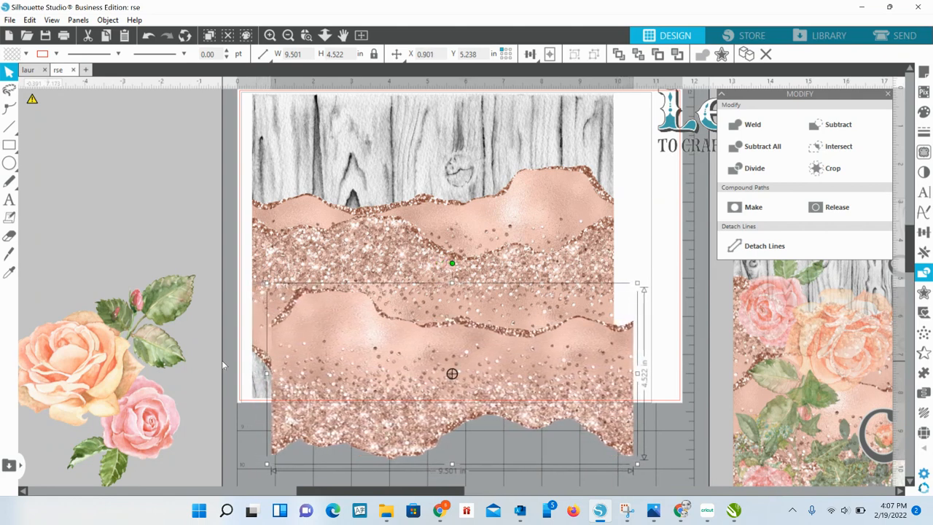
- Draw a rectangle about 11.1 by 2 inches across the design, fill it with grey and get rid of its red outline
click(9, 149)
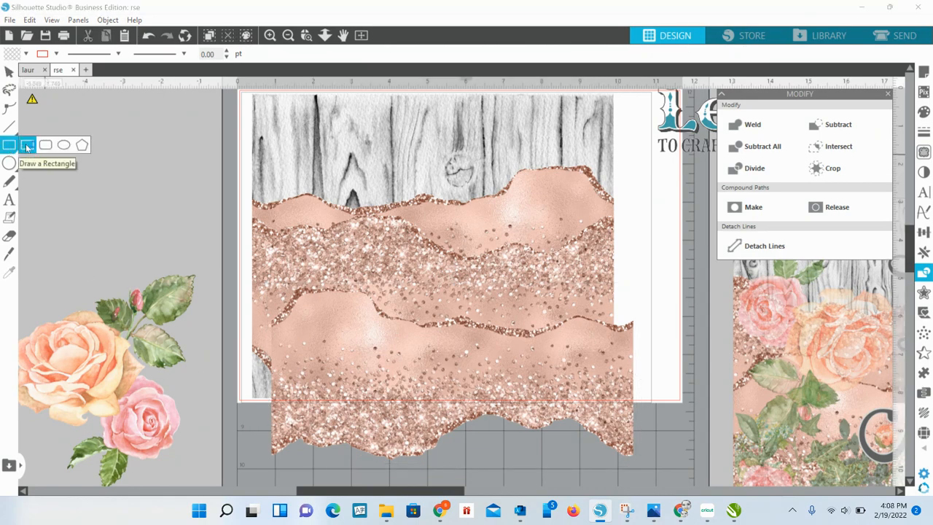
drag(124, 220, 552, 298)
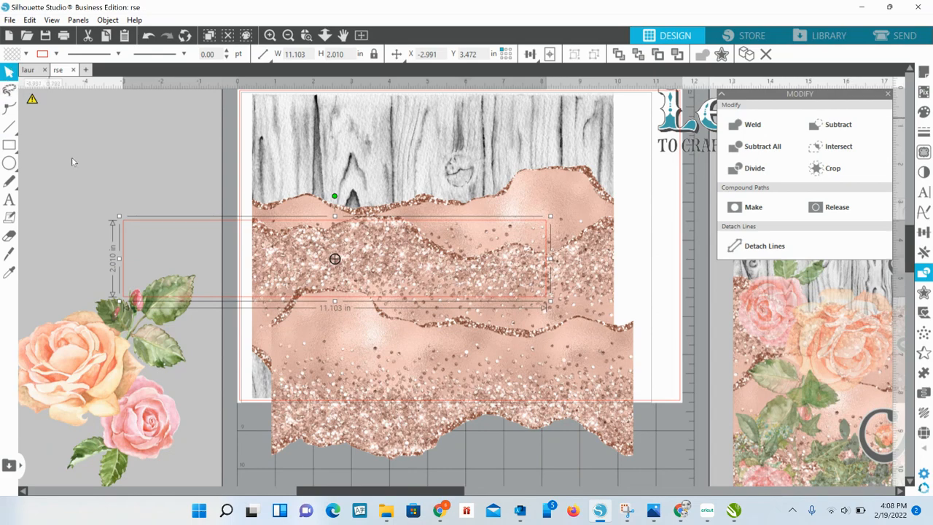
click(26, 53)
click(34, 71)
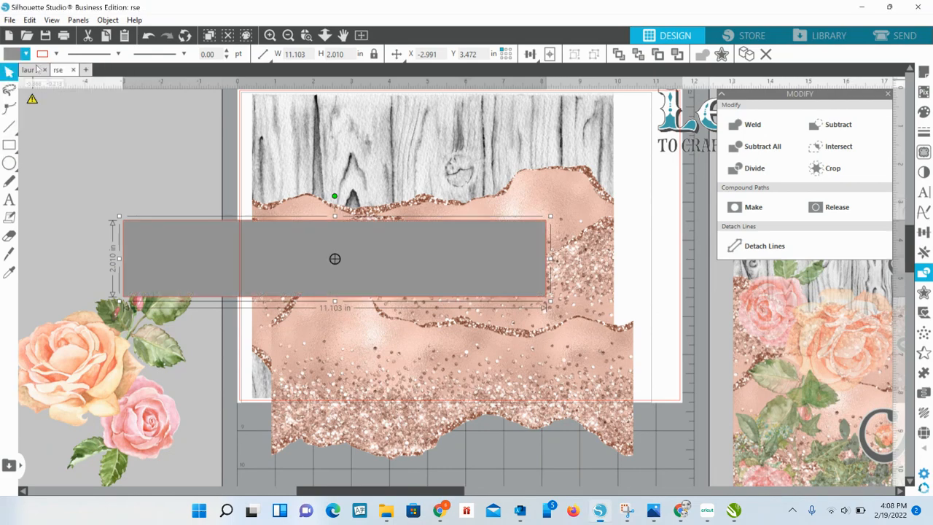
click(55, 53)
click(53, 73)
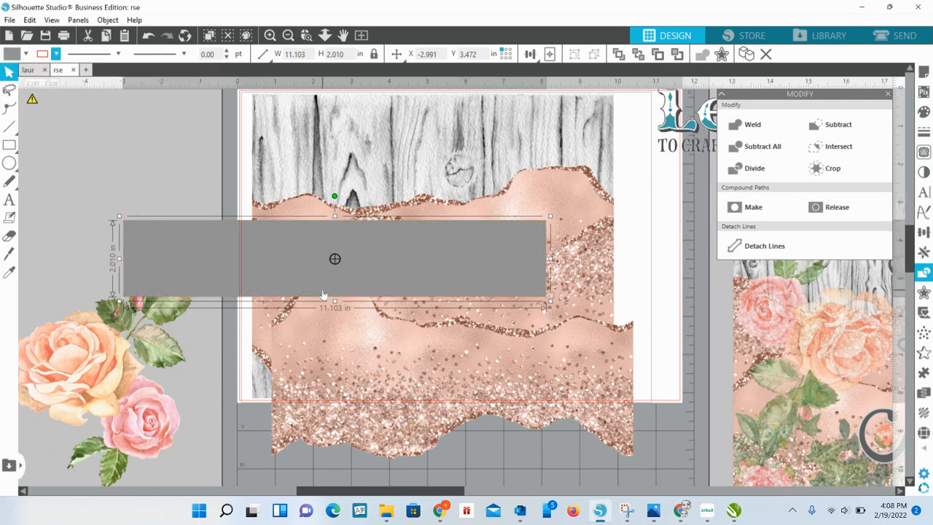
- Place the grey rectangle over the strip's overhang below the panel's lower edge and move the panel with the other strips up out of the way
drag(270, 233, 393, 408)
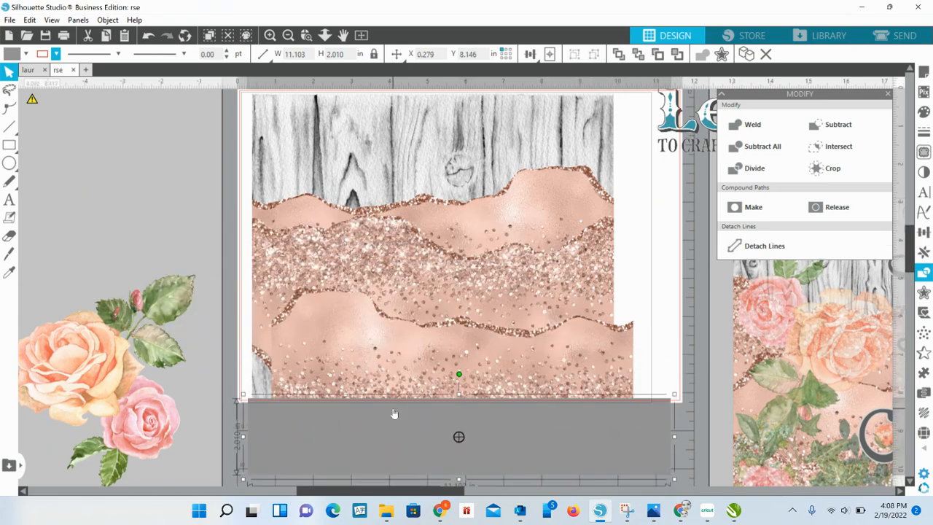
click(149, 197)
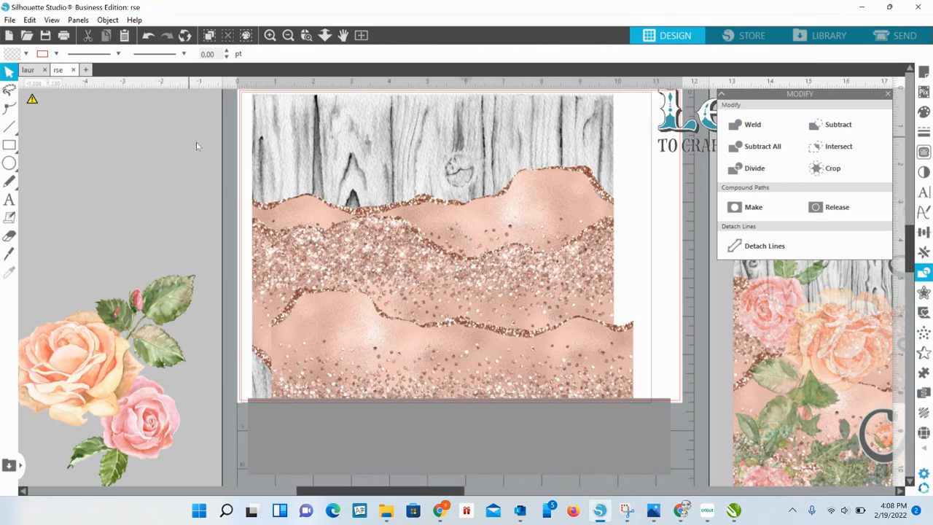
drag(196, 132, 432, 245)
drag(330, 227, 367, 60)
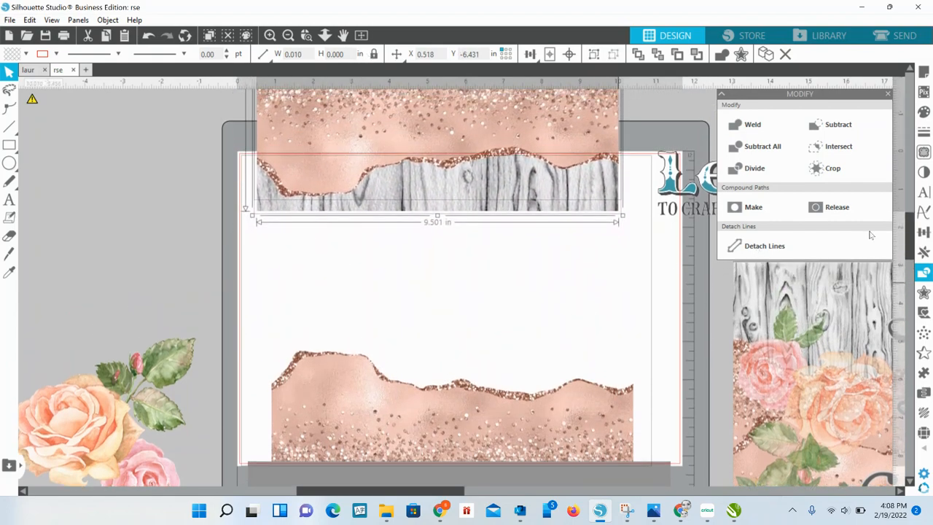
- Subtract the grey rectangle from the bottom glitter strip to trim off its overhang
drag(910, 235, 913, 288)
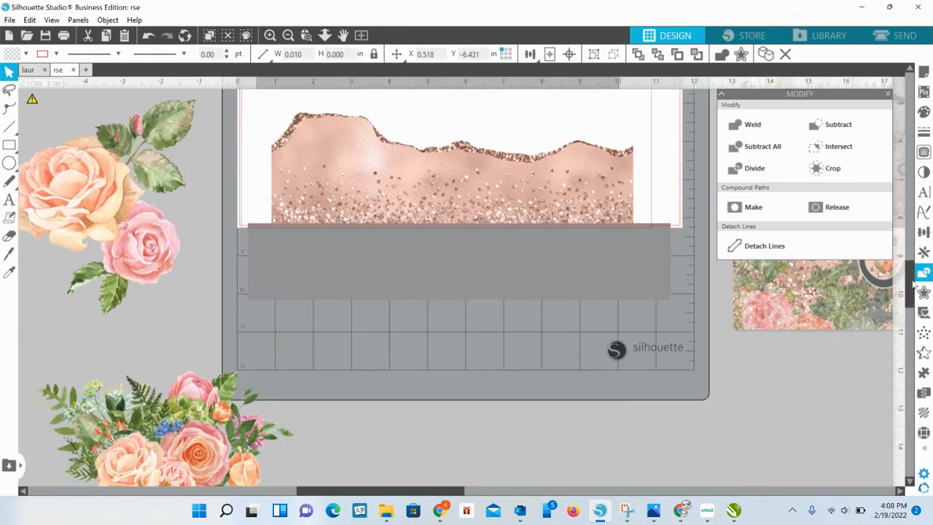
click(433, 244)
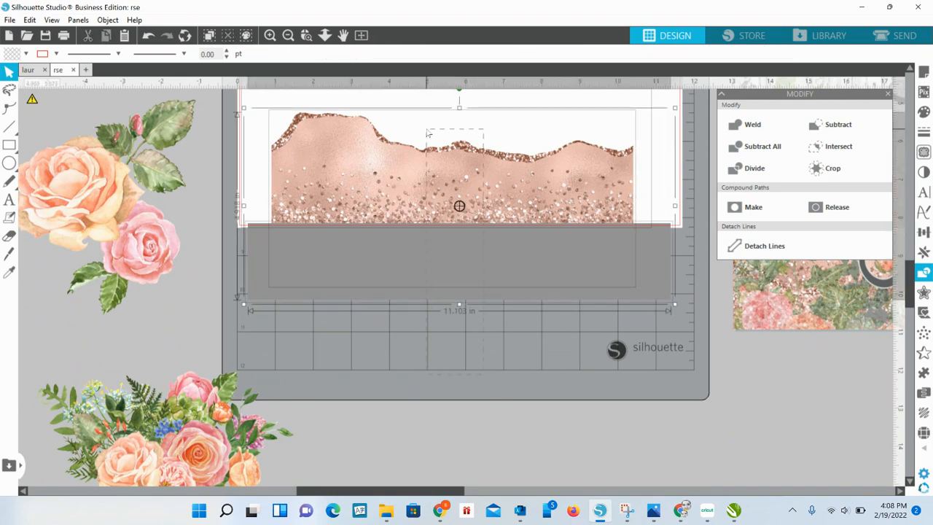
click(831, 125)
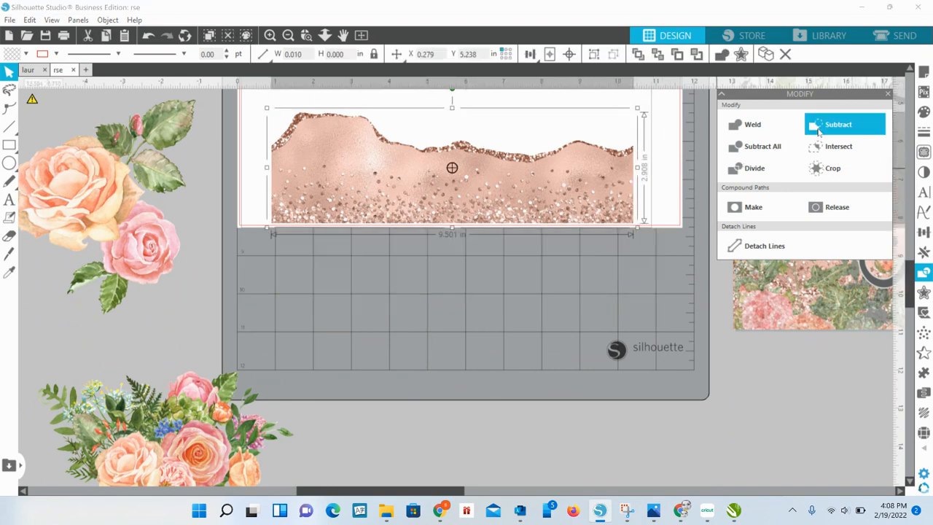
click(490, 370)
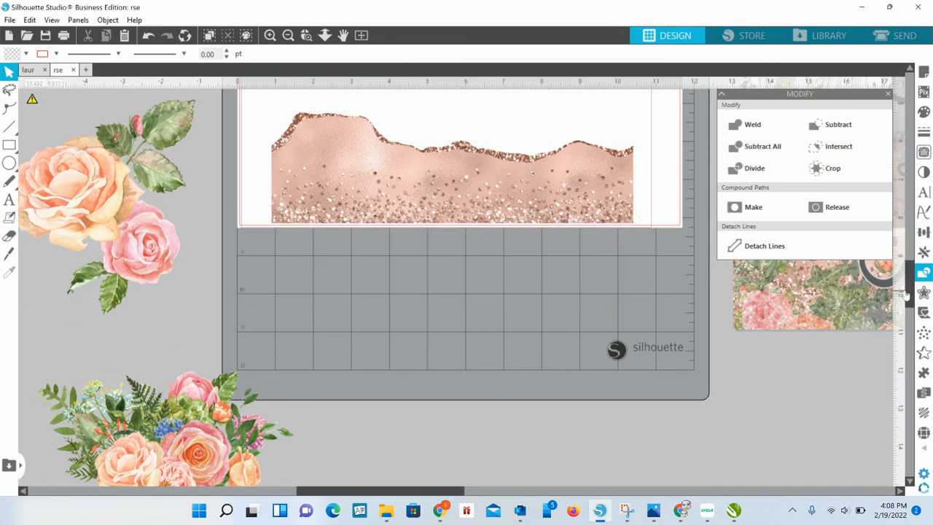
- Move the trimmed glitter strip back onto the wood panel, flush with the panel's lower edge and sides
drag(910, 295, 895, 239)
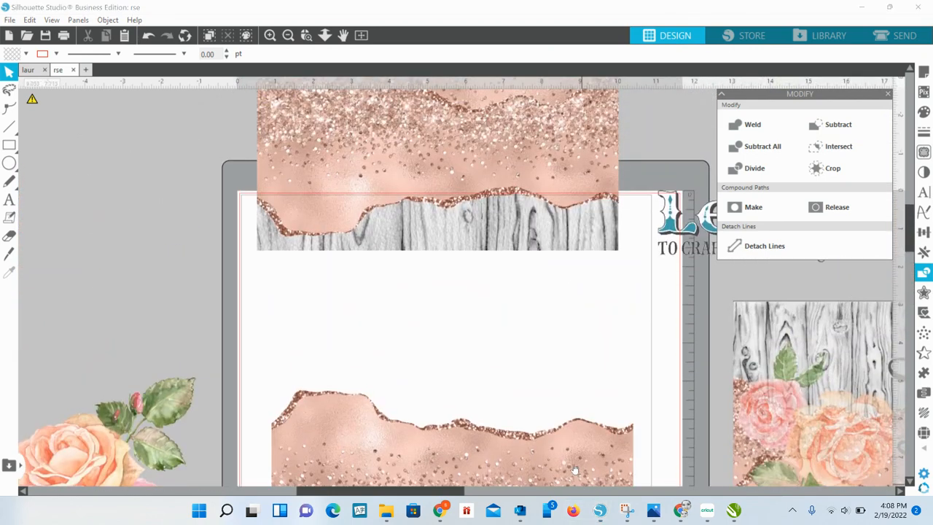
drag(564, 461, 576, 167)
drag(558, 195, 558, 212)
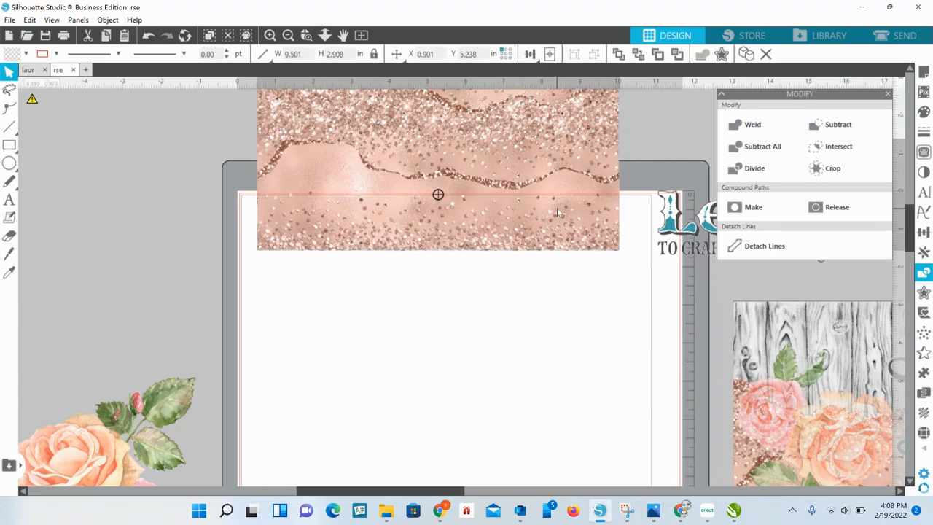
- Move the whole layered panel back down onto the page and align its layers to their horizontal centre
drag(529, 347, 492, 135)
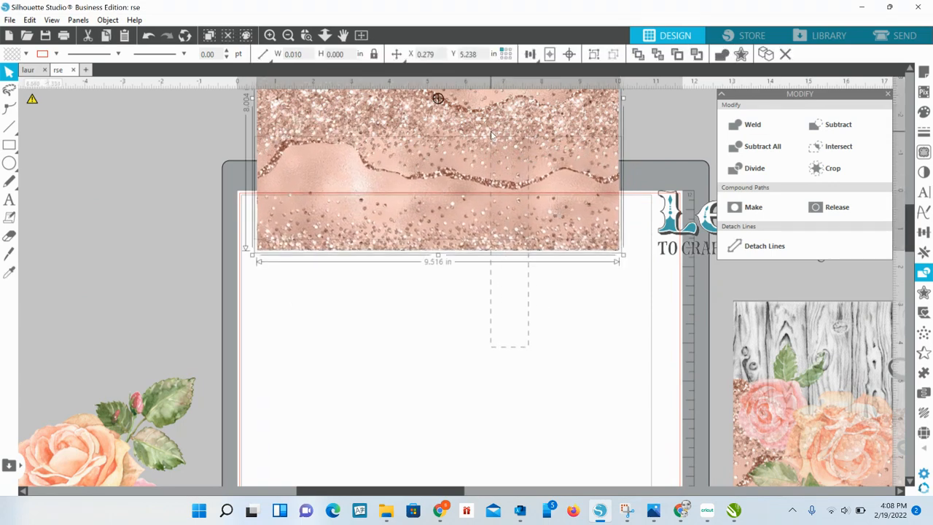
scroll(491, 135, up, 5)
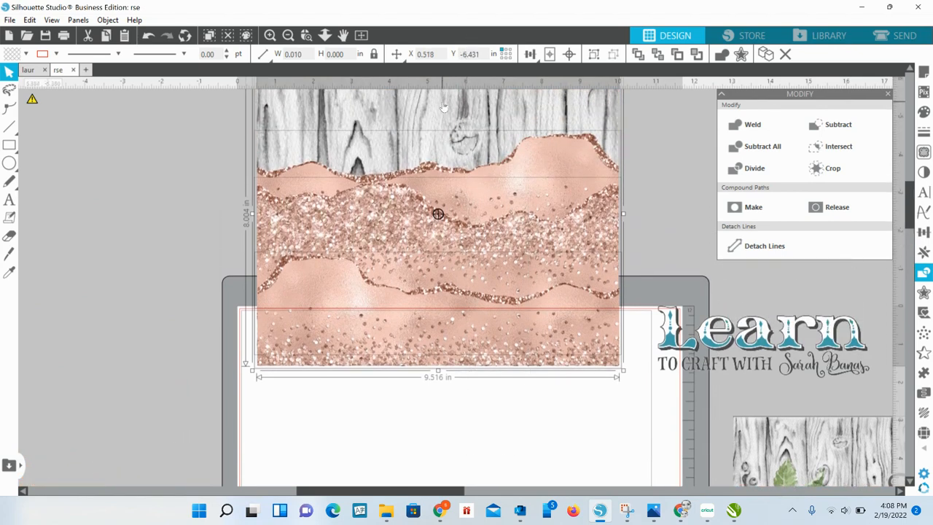
drag(444, 107, 447, 362)
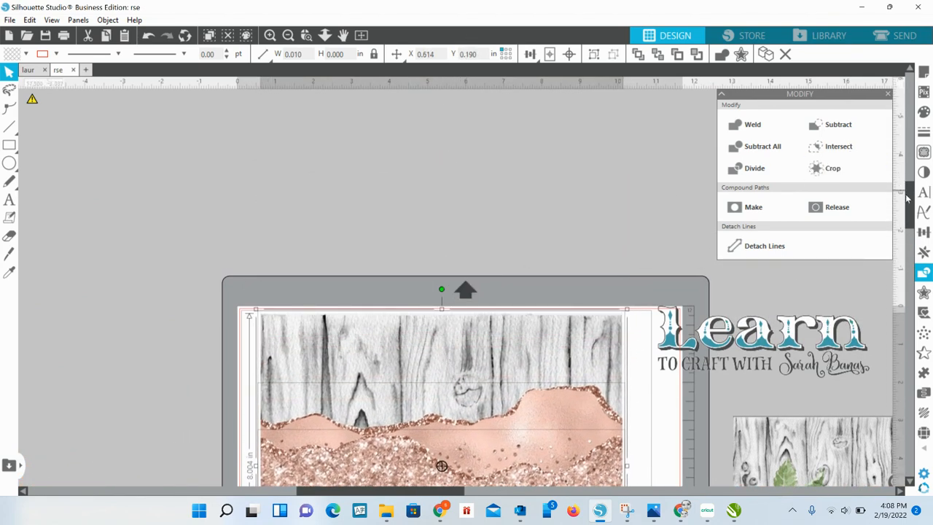
drag(907, 197, 909, 242)
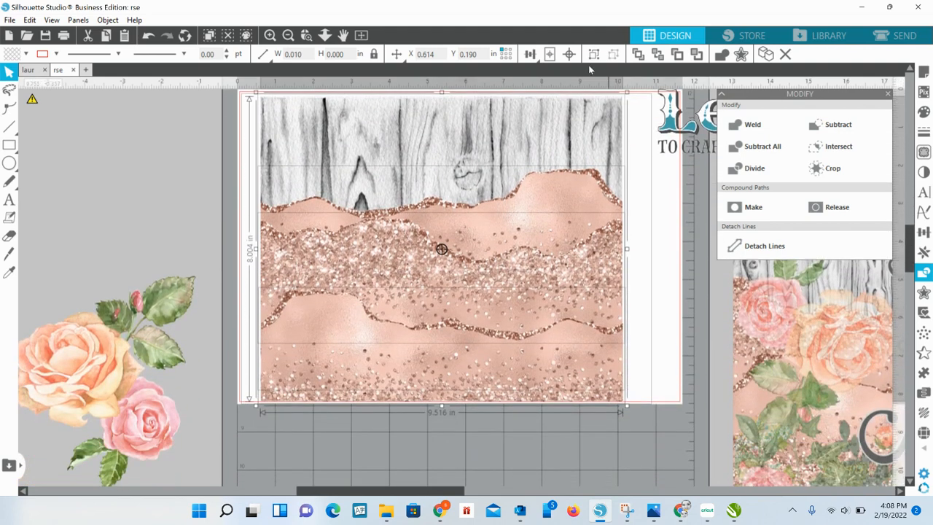
click(531, 54)
click(549, 74)
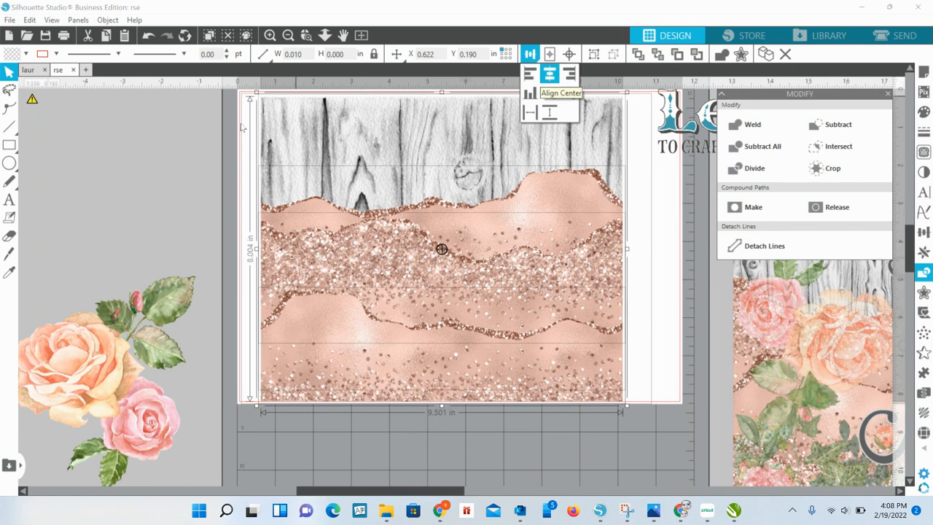
click(197, 144)
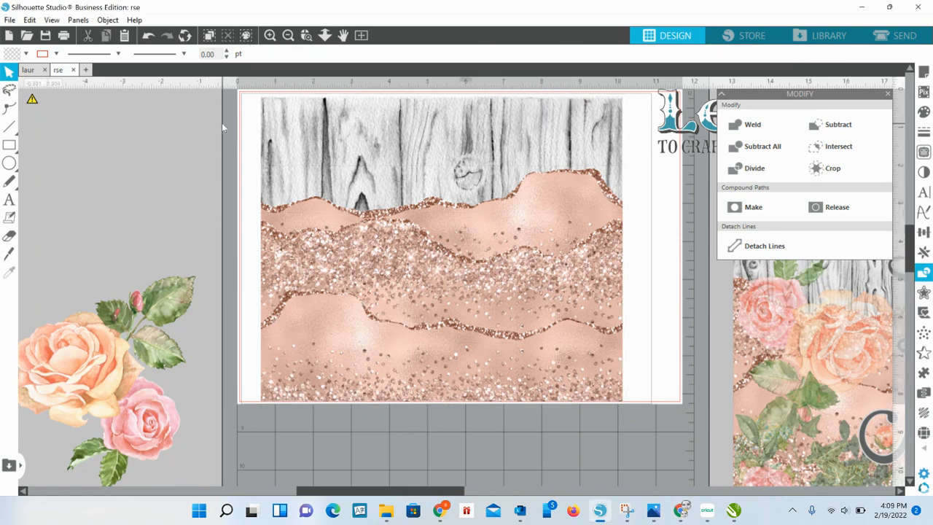
- Group the wood panel with the upper glitter strips and test the group by moving it slightly up
drag(222, 124, 361, 227)
right_click(390, 242)
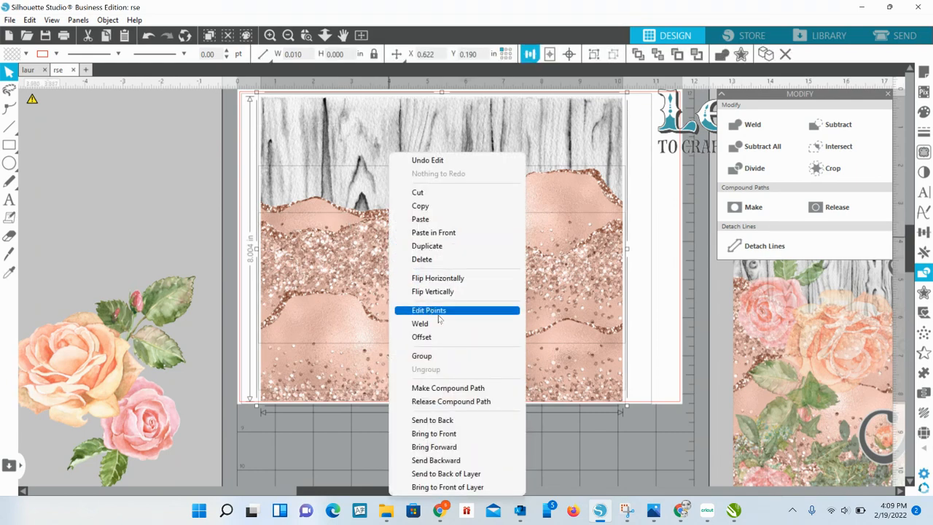
click(456, 358)
click(149, 144)
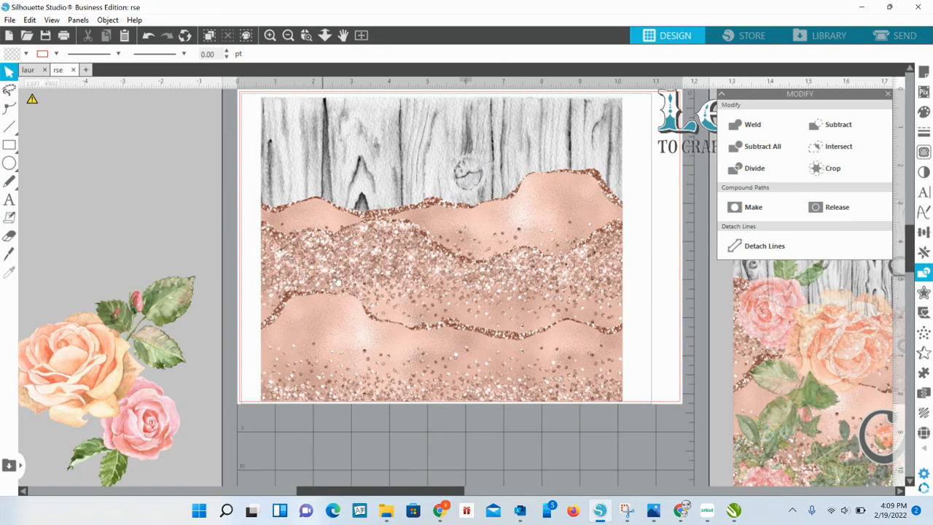
drag(390, 247, 386, 222)
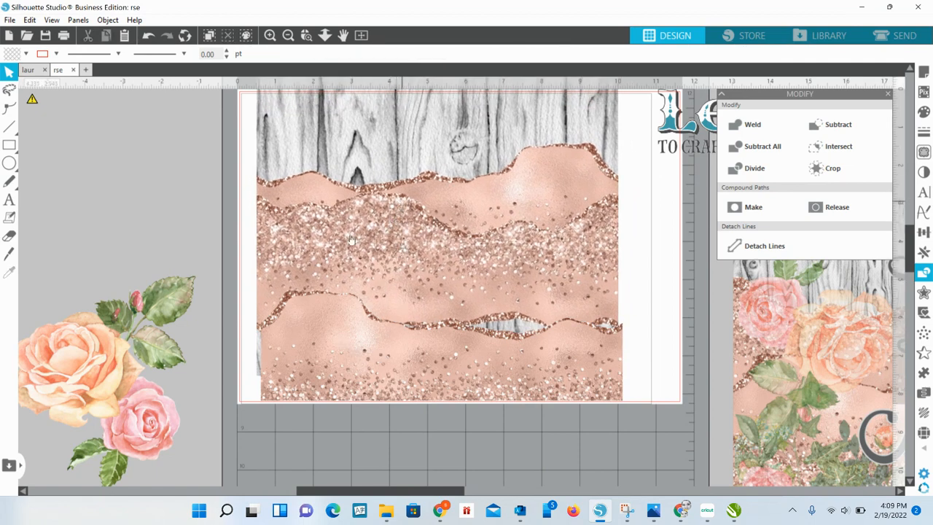
- Align the grouped panel and the bottom glitter strip to their horizontal centre and to their bottom edges
click(438, 235)
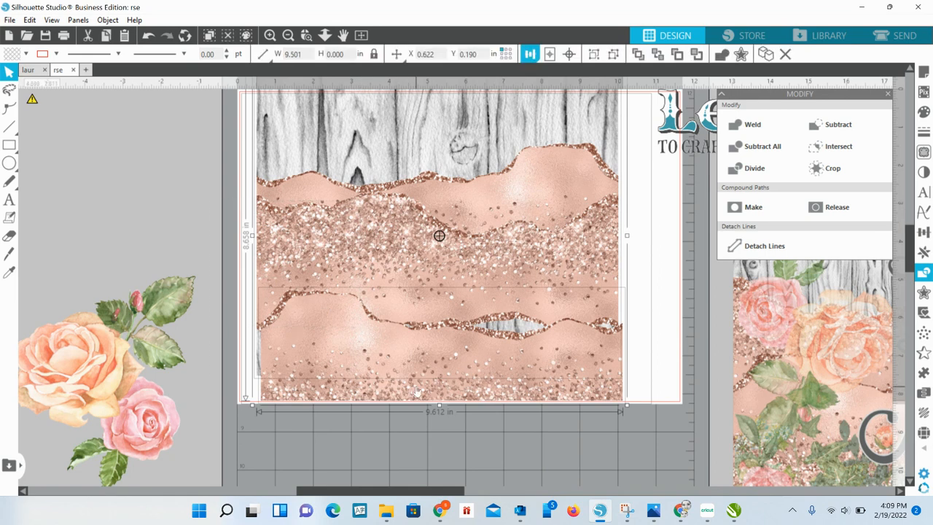
click(533, 56)
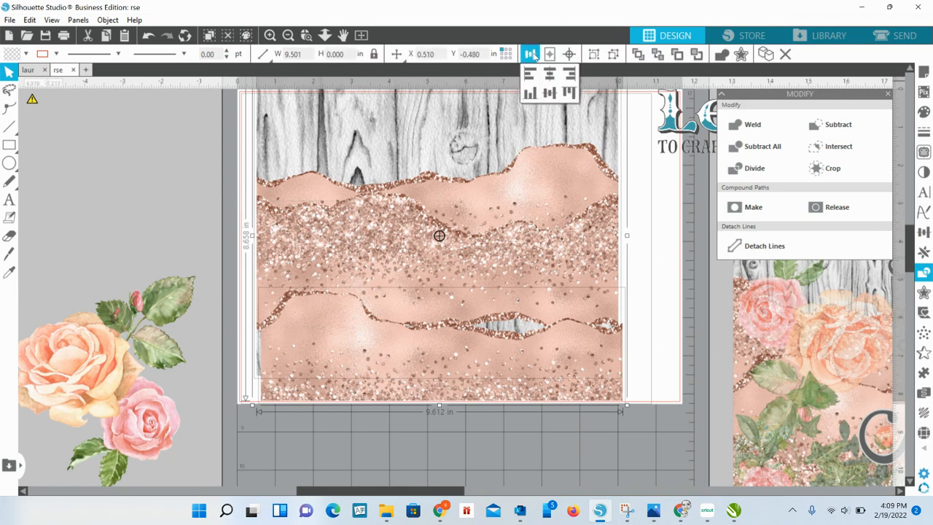
click(549, 76)
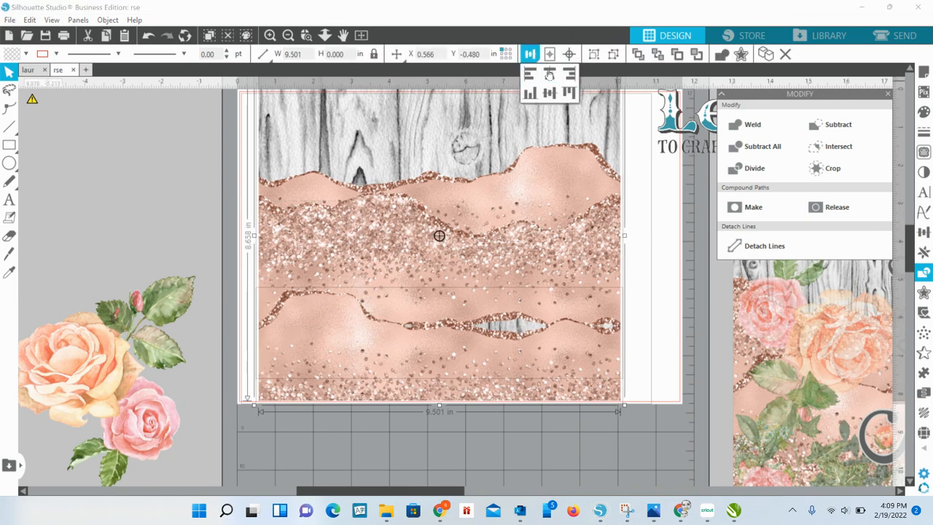
click(531, 93)
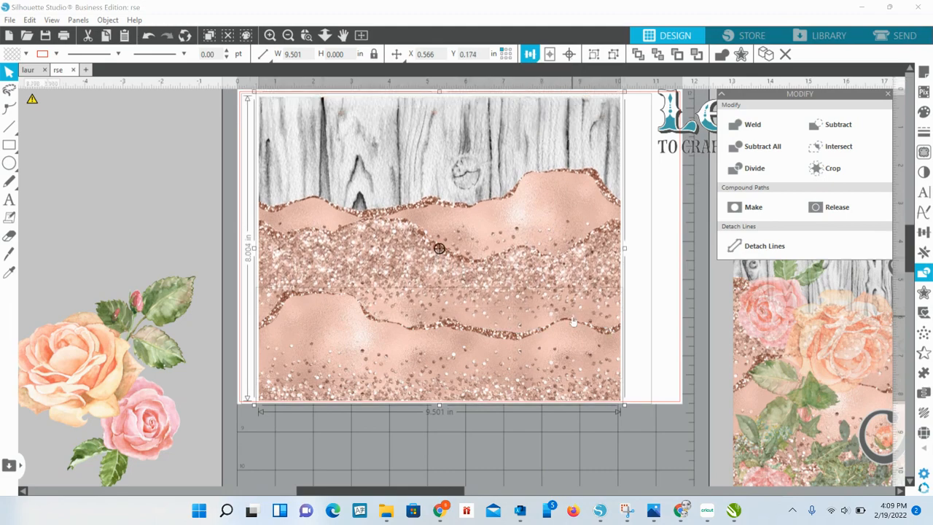
- Group the panel together with the bottom glitter strip and move the whole design slightly down the page
click(493, 444)
click(478, 306)
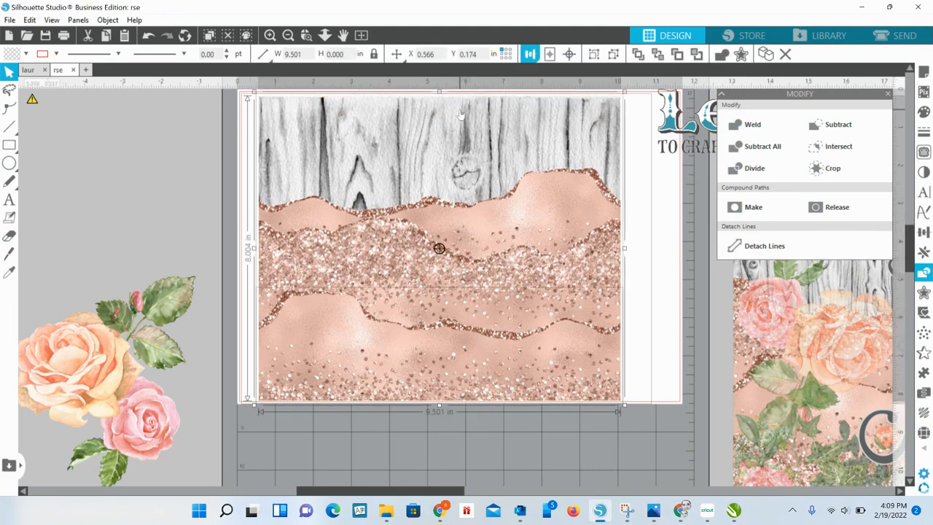
right_click(435, 188)
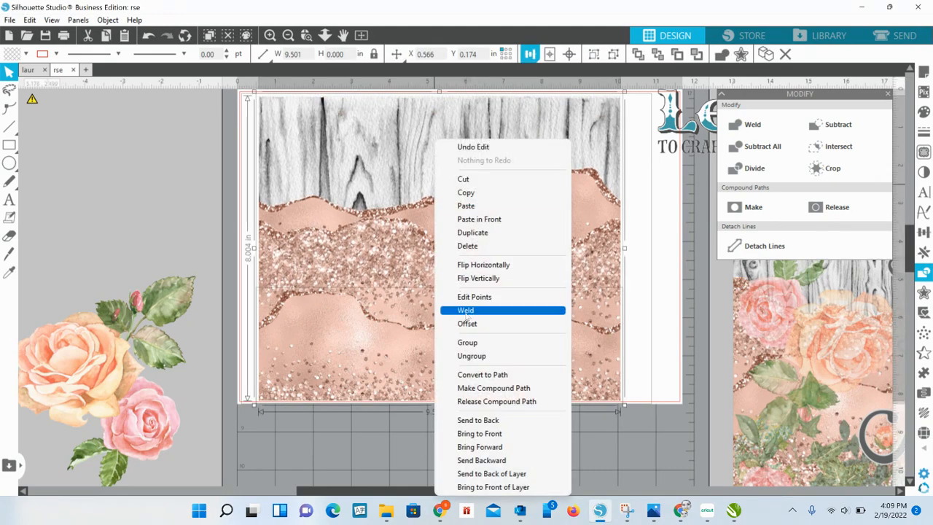
click(474, 343)
mouse_move(439, 248)
mouse_down()
mouse_move(439, 315)
mouse_move(439, 263)
mouse_up()
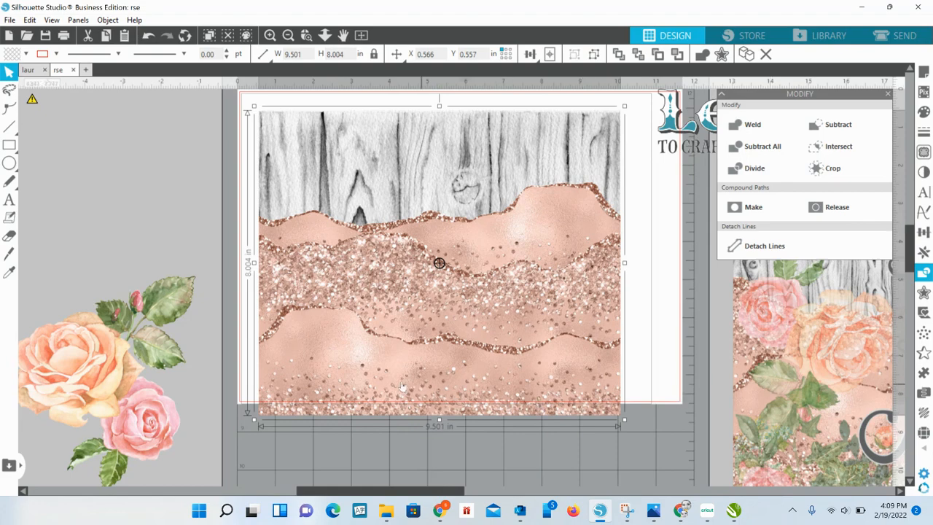
- Move the rose cluster up beside the page and bring it to the front of the layer
drag(105, 377, 139, 293)
right_click(109, 264)
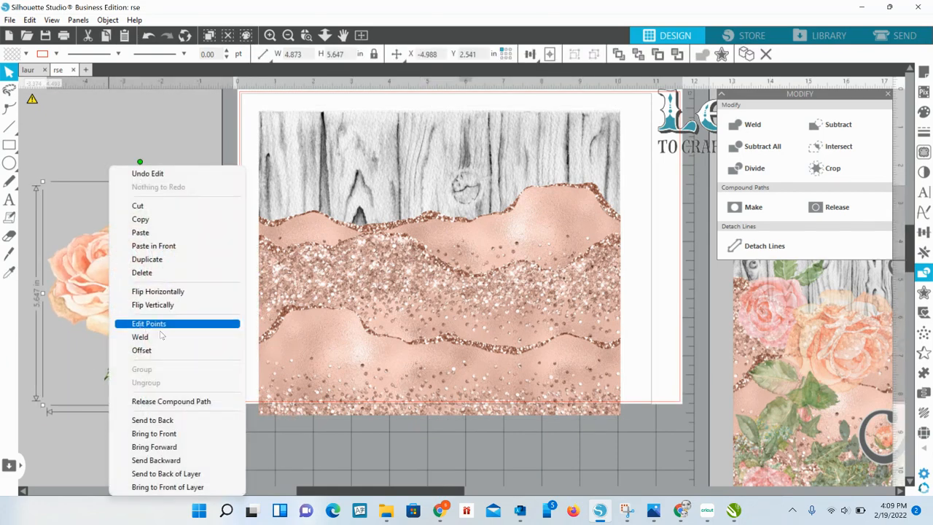
click(194, 446)
right_click(154, 297)
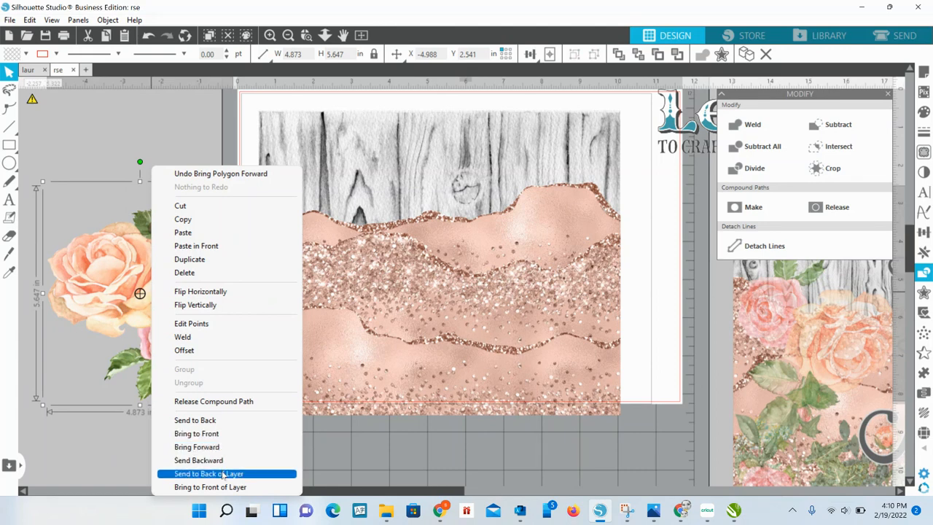
click(224, 478)
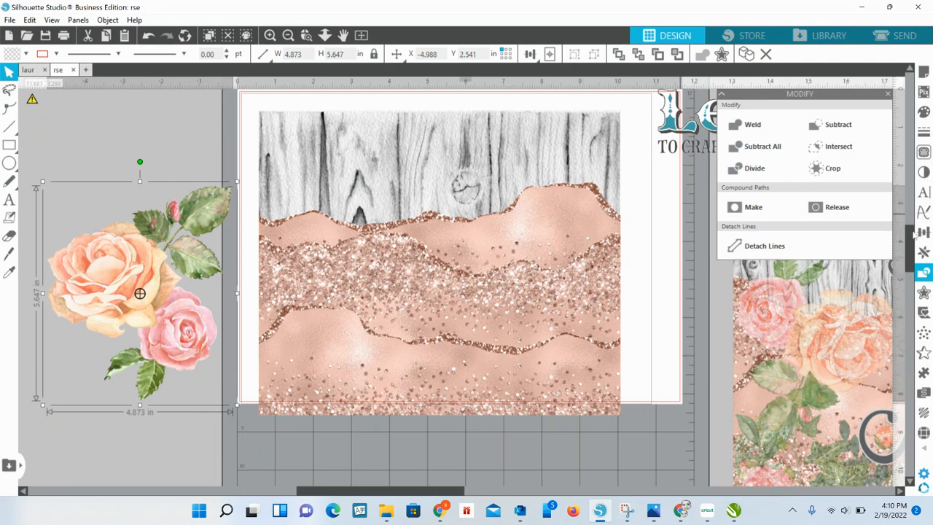
- Move the mixed flower bouquet up below the rose cluster and shift the finished reference design closer to the panel
drag(913, 240, 913, 269)
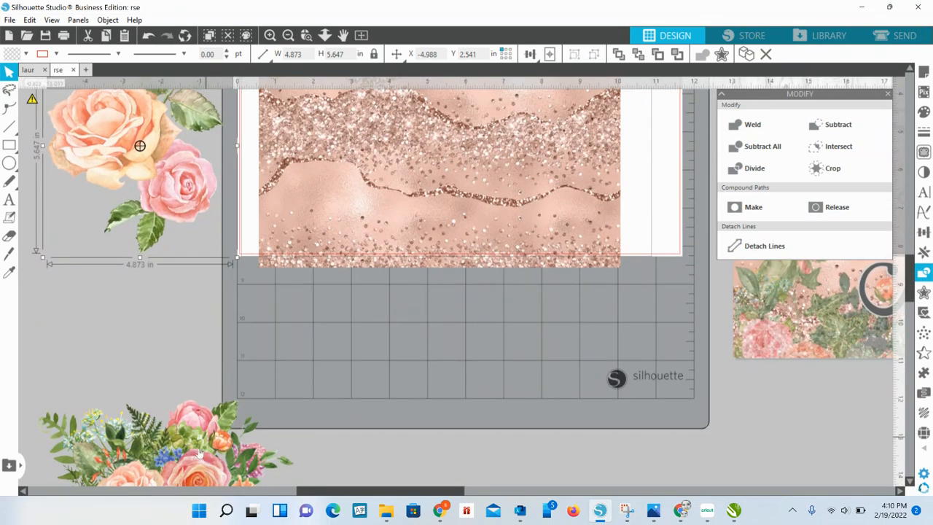
drag(197, 450, 157, 192)
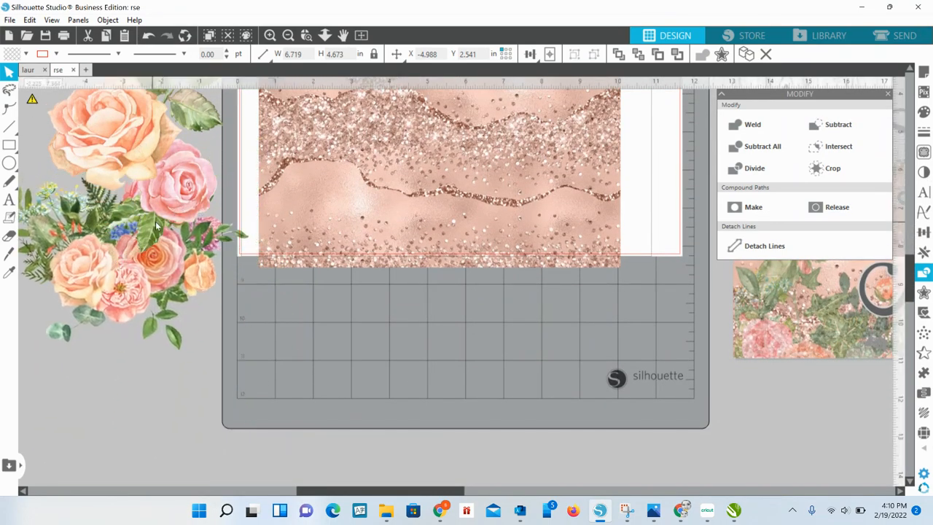
click(723, 362)
drag(913, 282, 912, 263)
drag(769, 371, 707, 378)
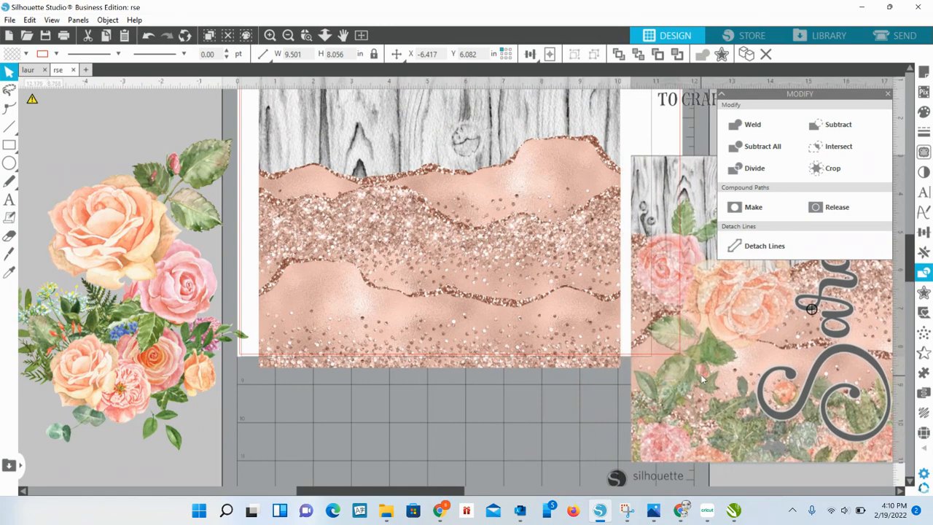
click(556, 384)
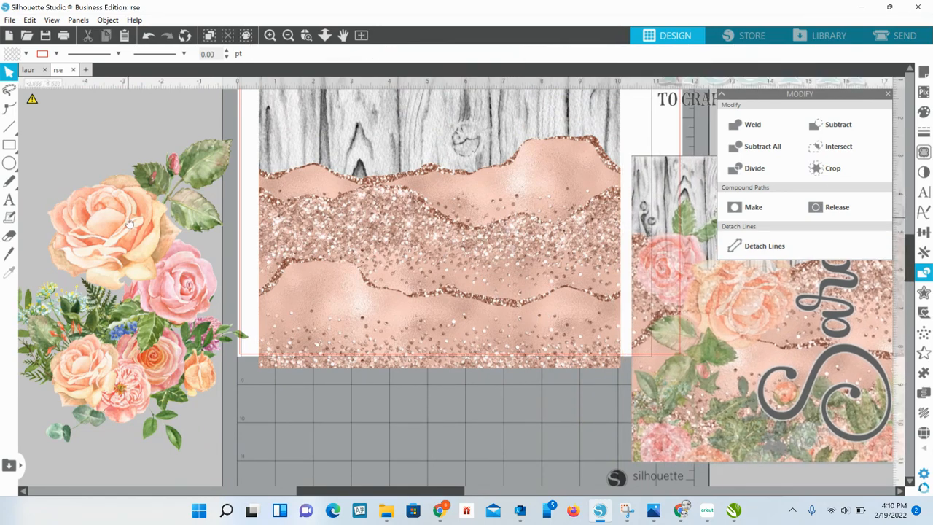
- Try the rose cluster over the panel's lower-left corner and take it back off the panel
drag(130, 222, 336, 315)
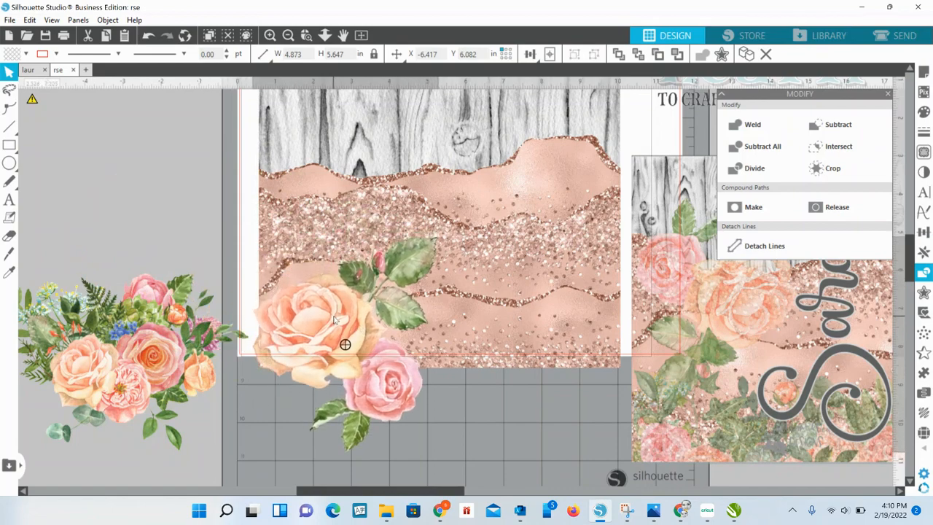
key(ctrl+z)
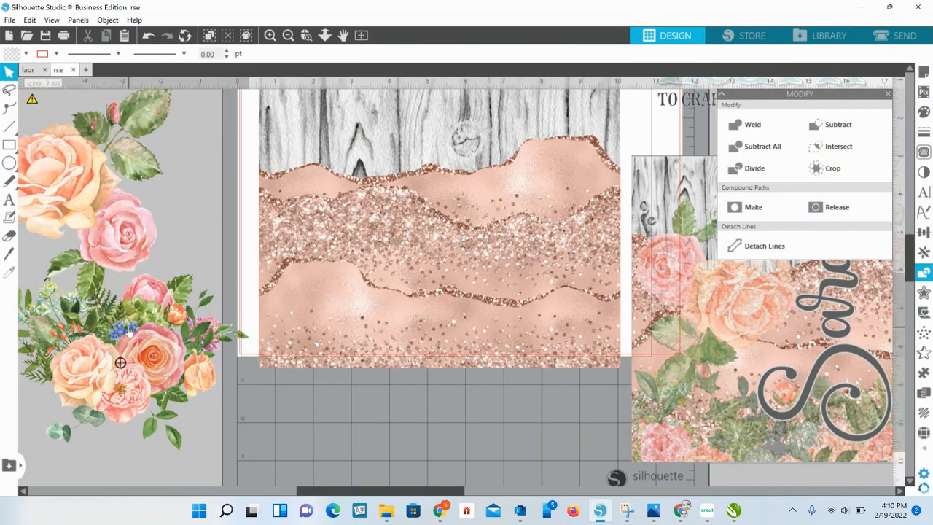
- Bring the bouquet to the front over the panel's lower-left edge and enlarge it to about 8.92 by 6.21 in
drag(118, 358, 209, 355)
right_click(215, 323)
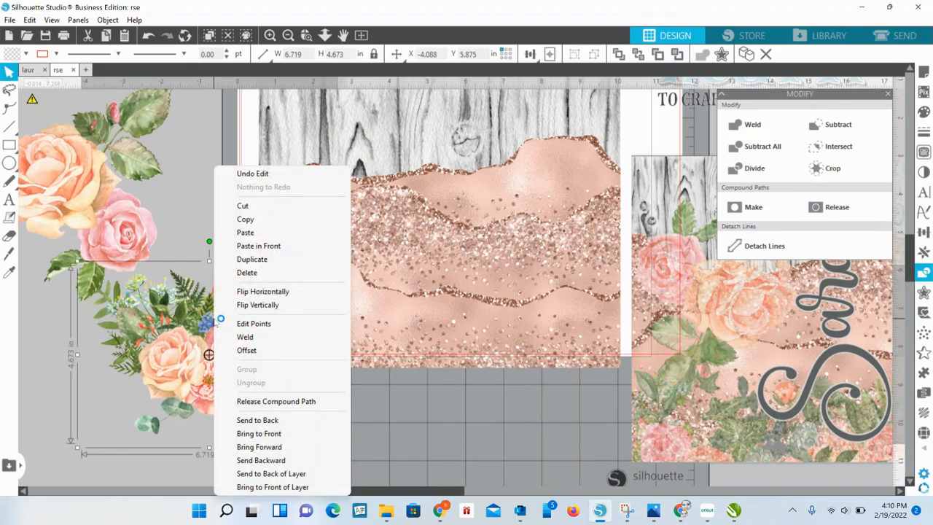
click(254, 434)
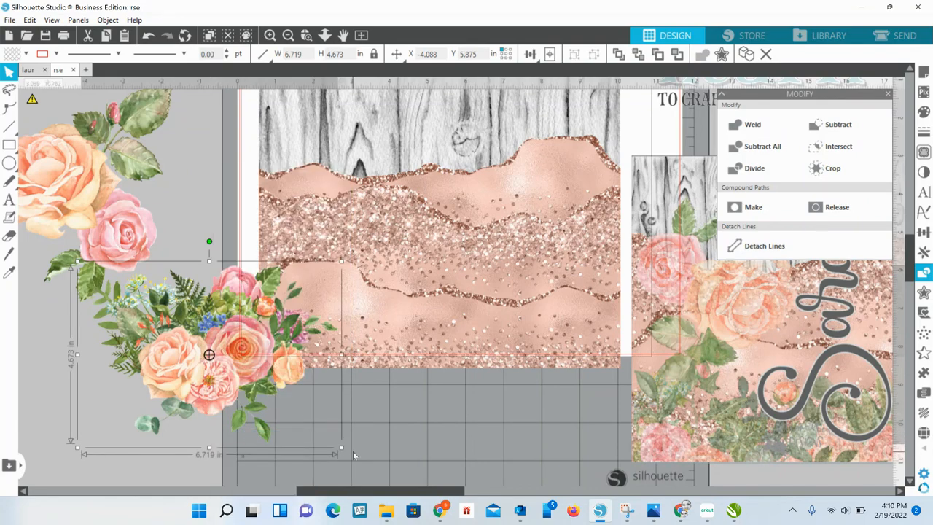
drag(341, 448, 427, 496)
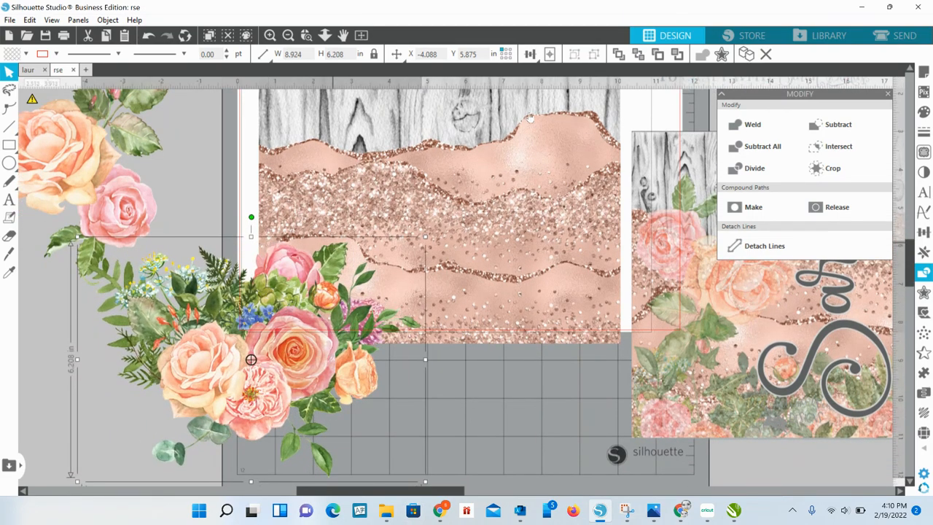
- Flip the bouquet vertically and horizontally and place it over the panel's lower-left corner
right_click(279, 292)
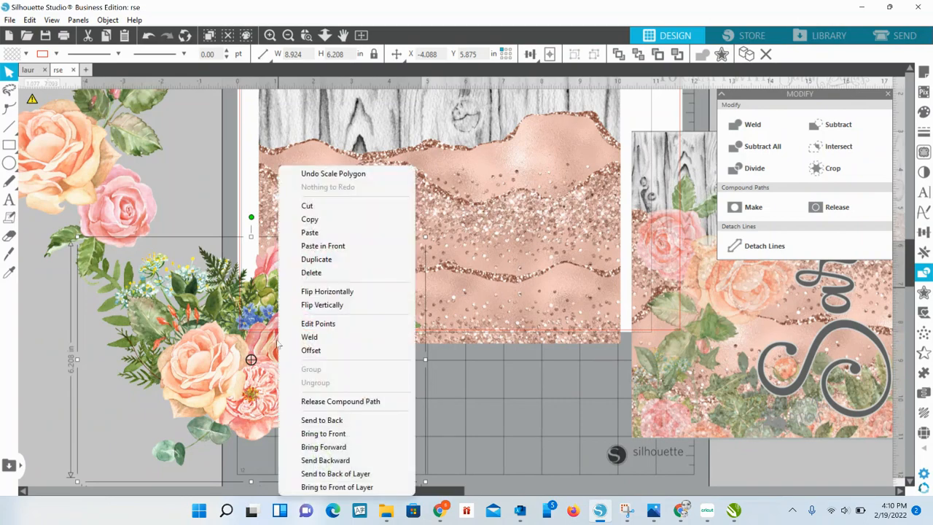
click(317, 305)
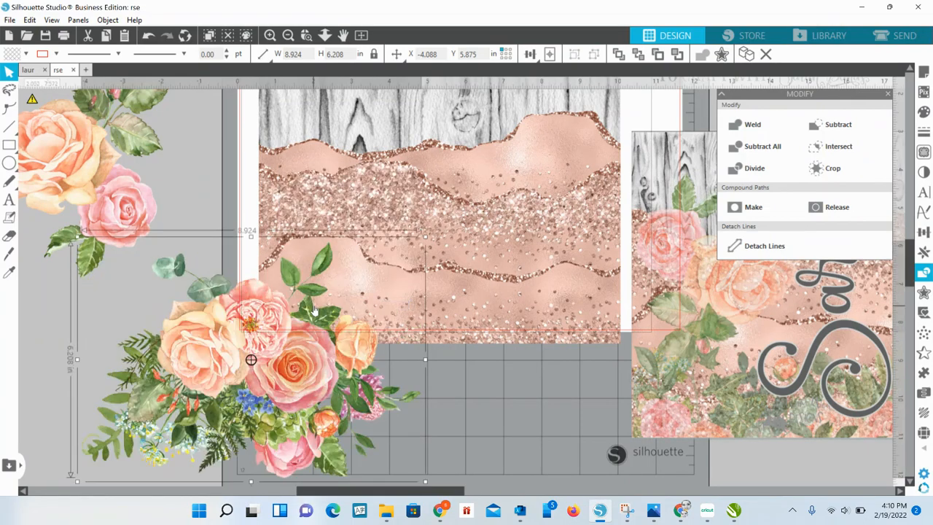
right_click(292, 368)
click(318, 191)
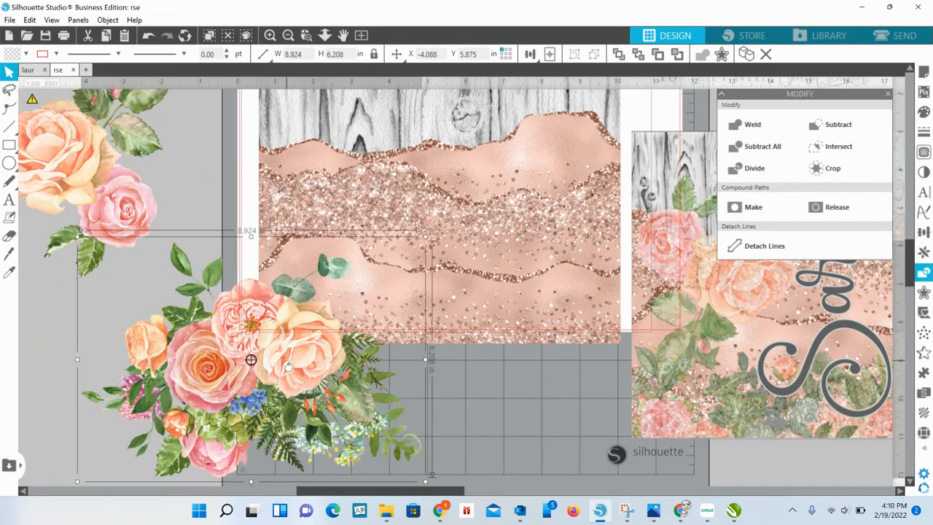
drag(294, 386, 354, 348)
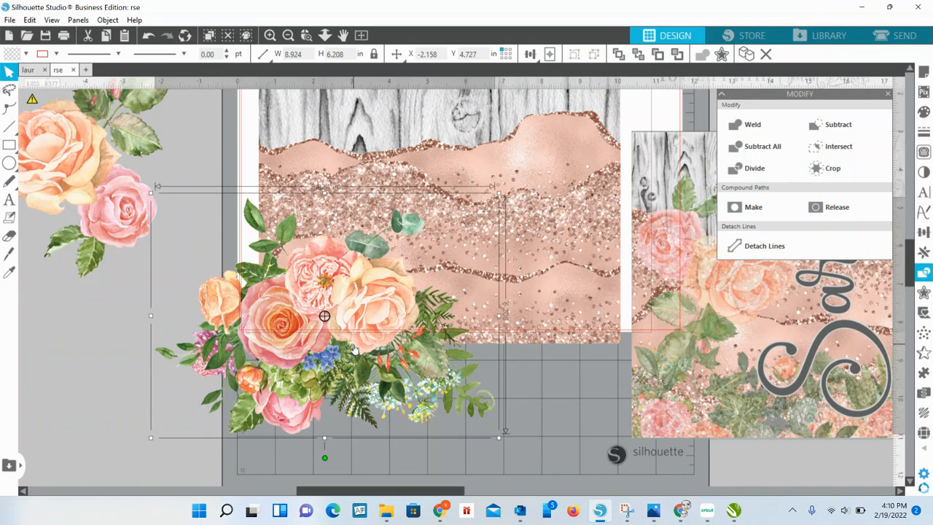
- Draw a rectangle about 11.28 by 2.65 in over the bouquet's overhang, with its upper edge on the panel's lower edge
click(26, 145)
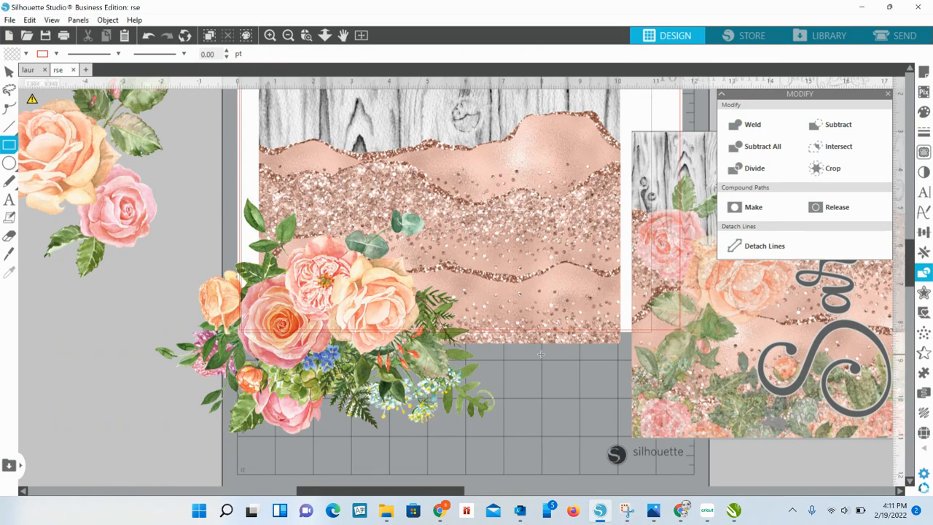
drag(541, 354, 111, 446)
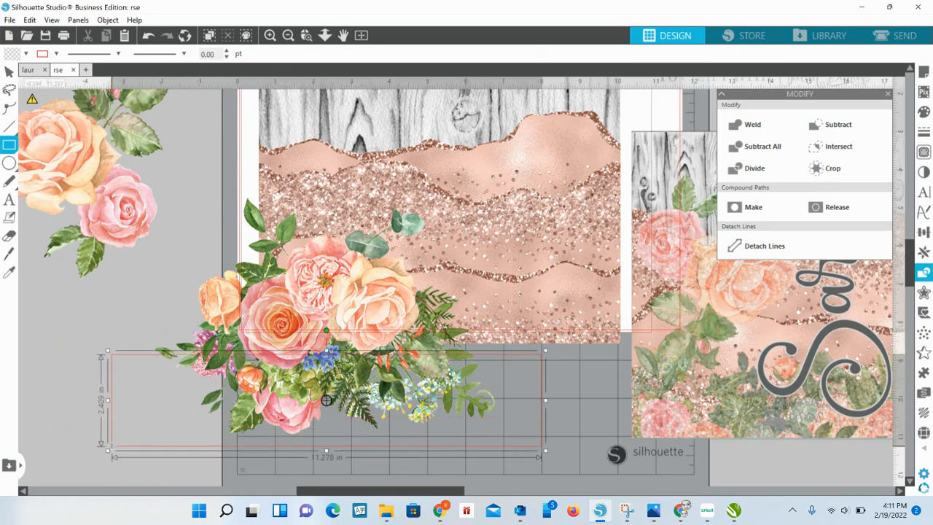
click(9, 71)
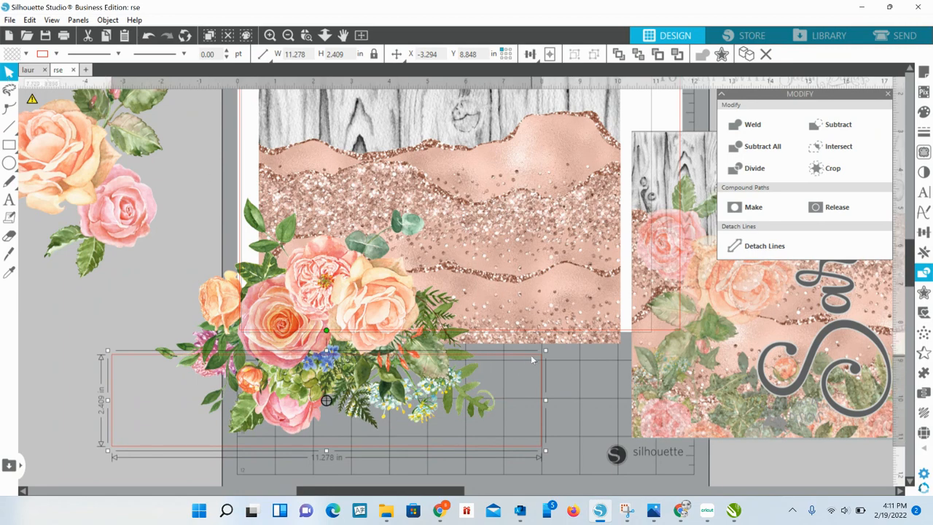
drag(532, 359, 532, 351)
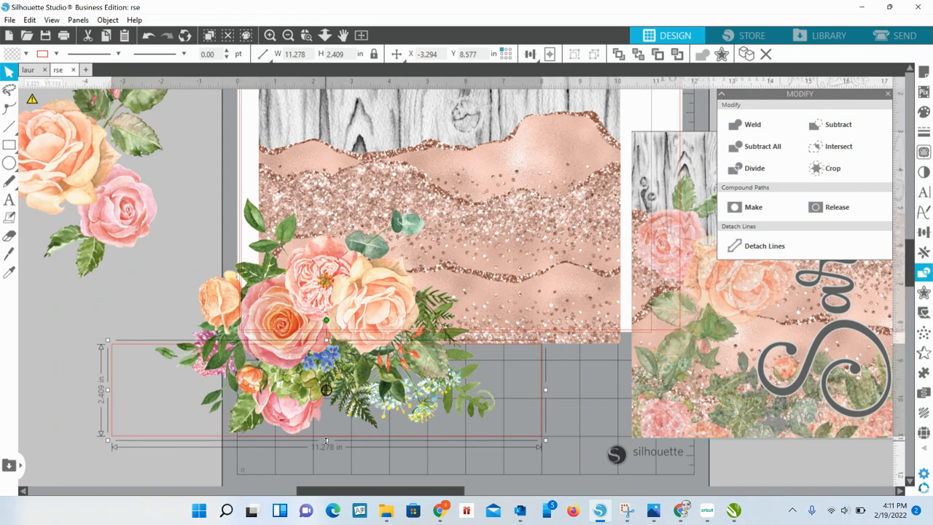
drag(325, 441, 326, 449)
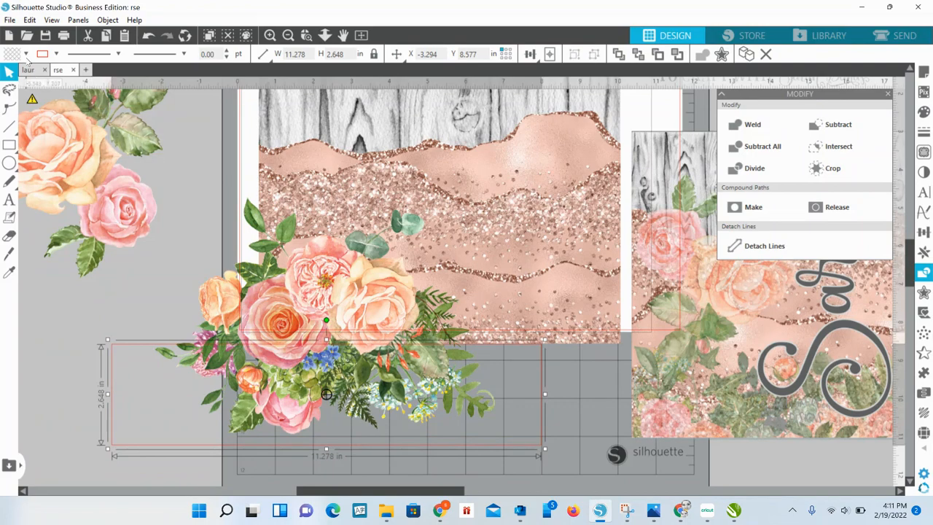
- Fill the rectangle grey with no outline and subtract it from the bouquet to trim the overhang below the panel
click(26, 54)
click(34, 71)
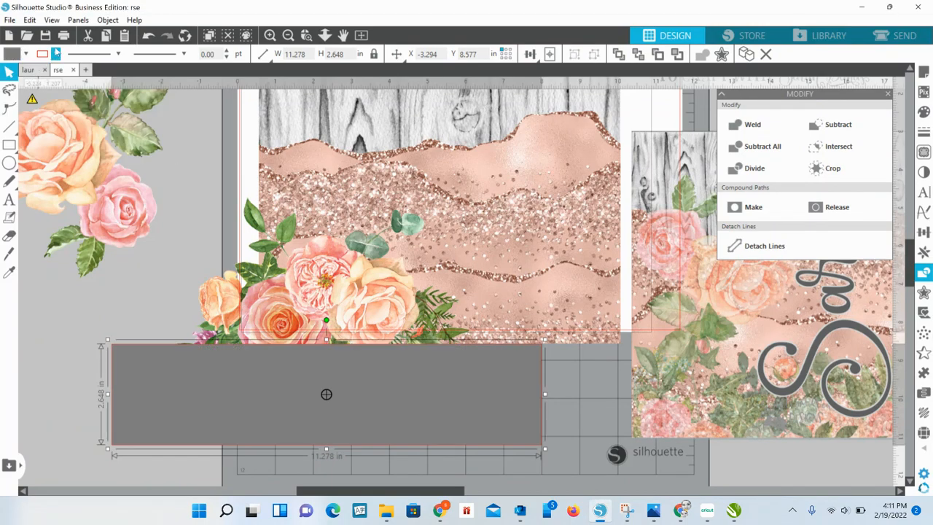
click(57, 53)
click(51, 71)
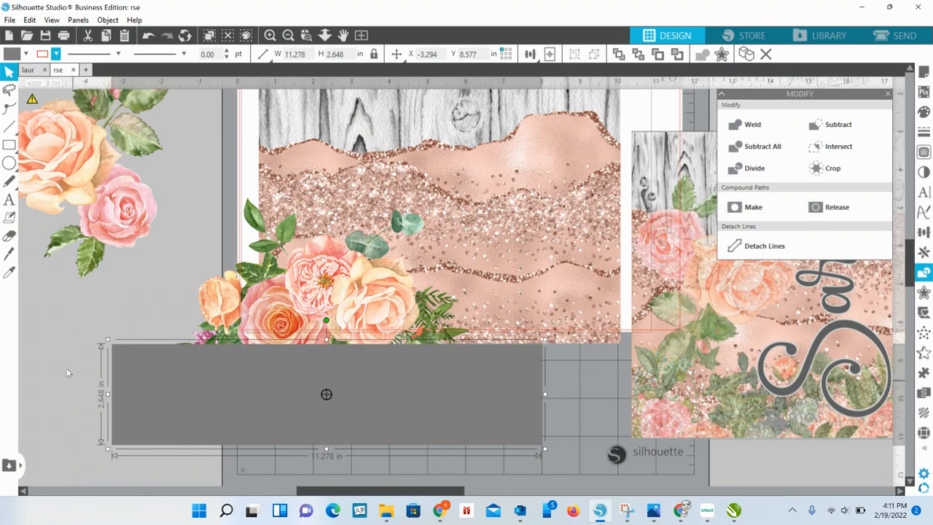
drag(66, 364, 226, 369)
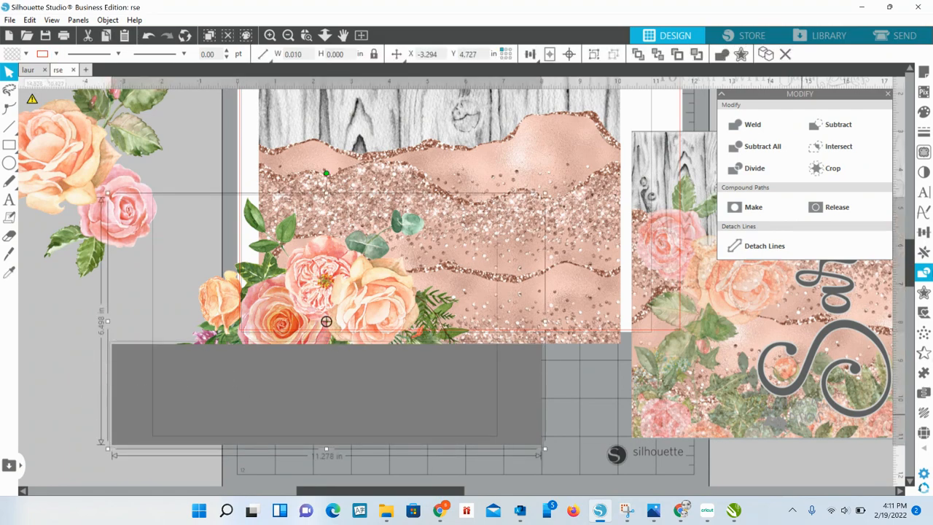
click(846, 125)
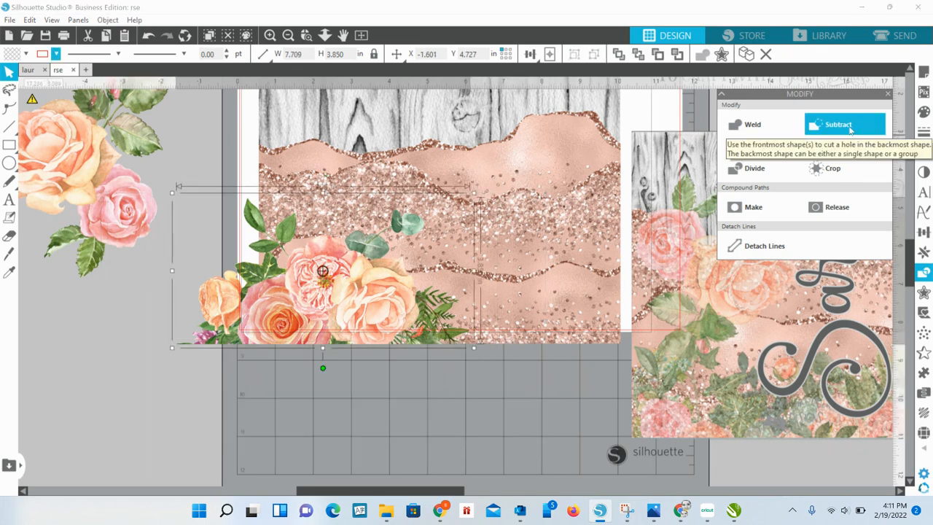
- Draw a rectangle about 2.49 by 6.01 in over the bouquet's side overhang, with its right edge on the panel's left edge
click(9, 144)
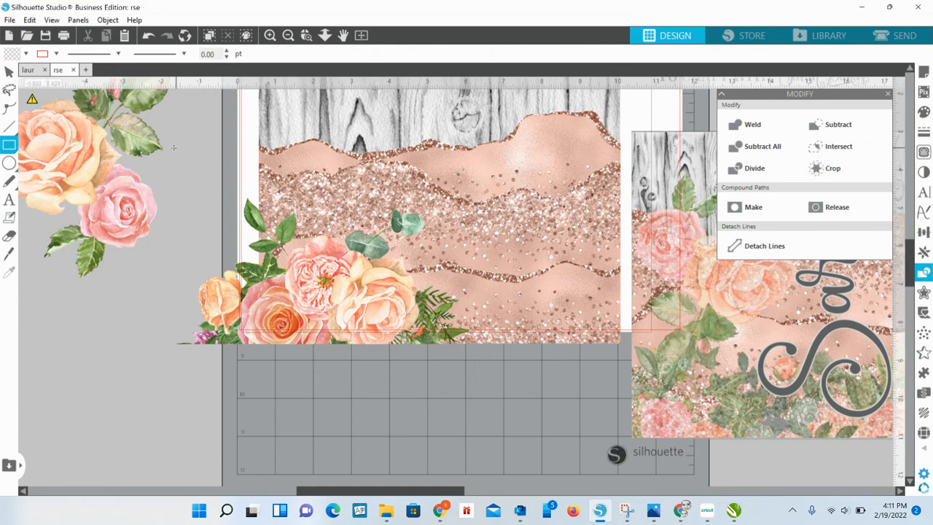
drag(173, 147, 262, 379)
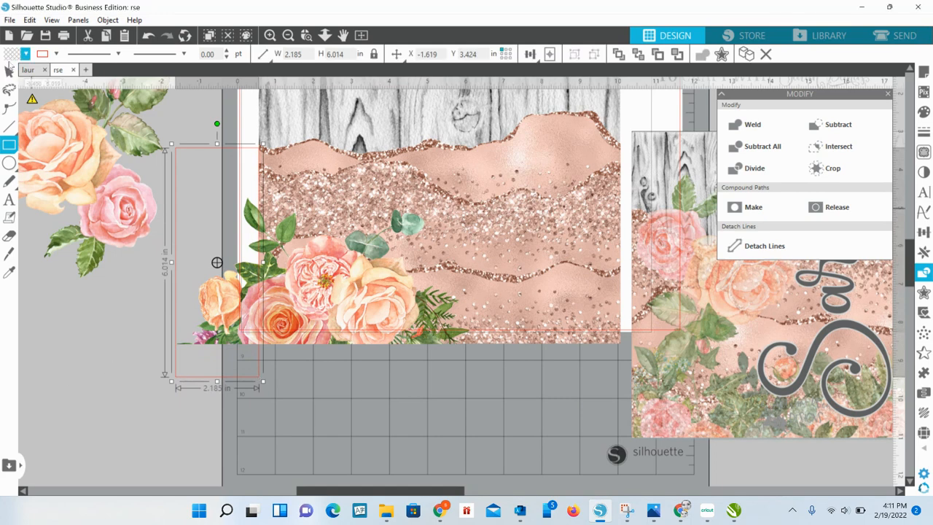
click(9, 71)
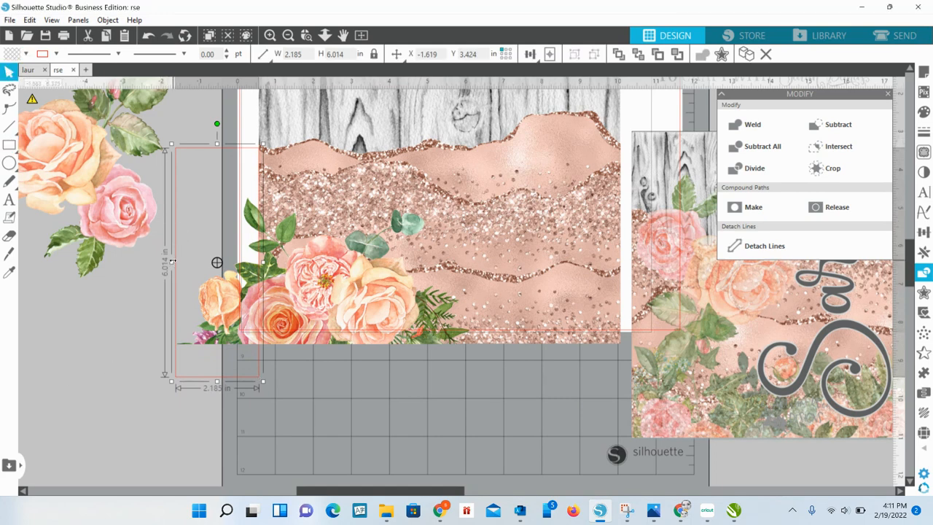
drag(171, 261, 159, 263)
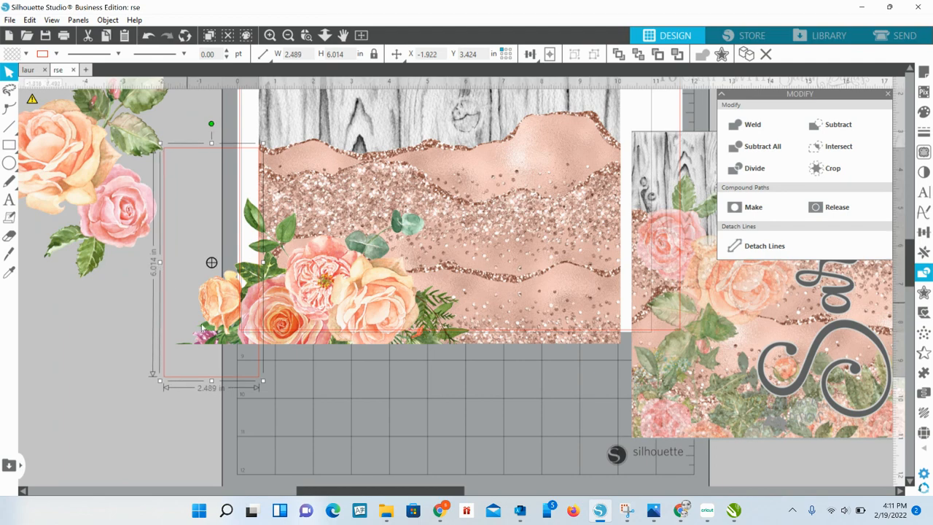
- Fill the rectangle grey and subtract it from the bouquet to trim the overhang beyond the panel's left edge
click(26, 55)
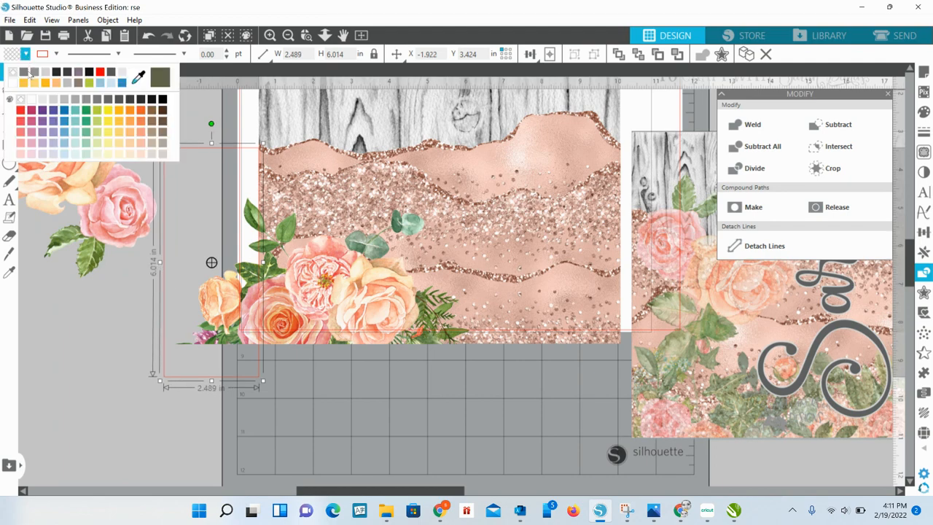
click(33, 72)
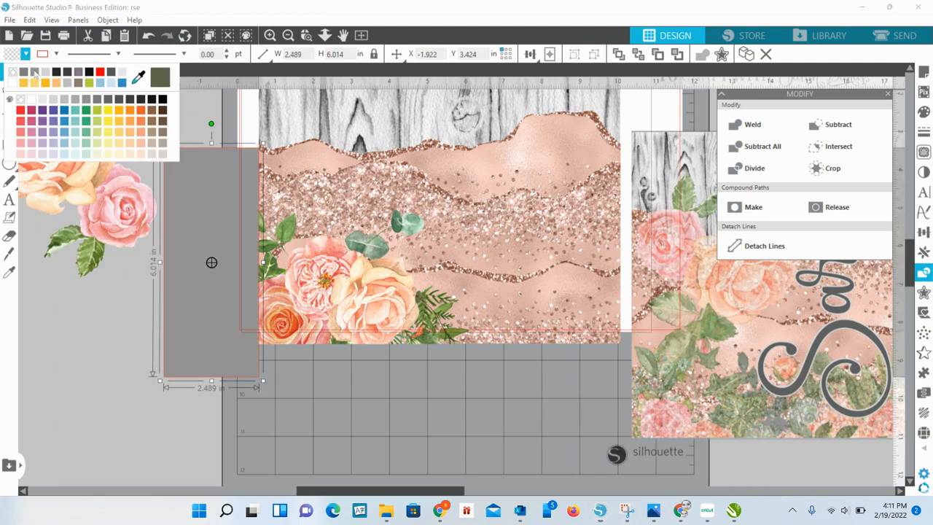
click(174, 419)
click(216, 347)
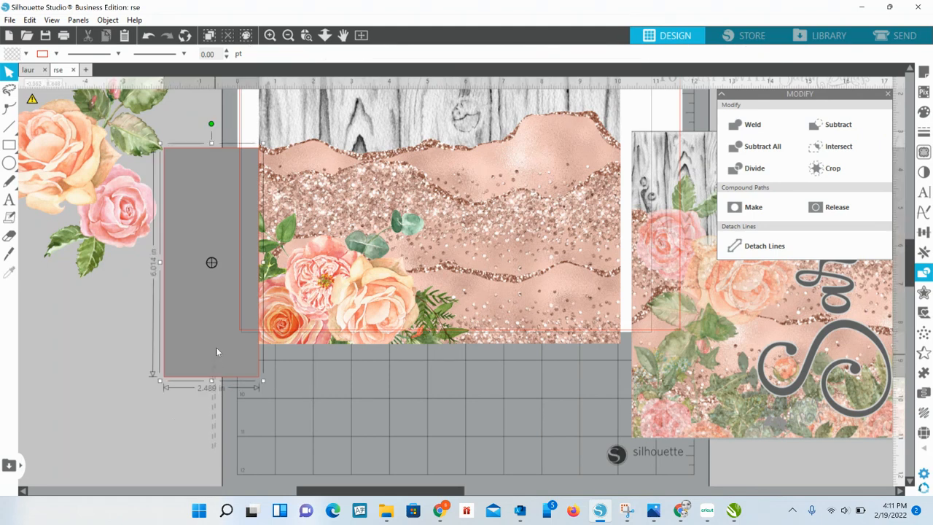
shift+click(224, 313)
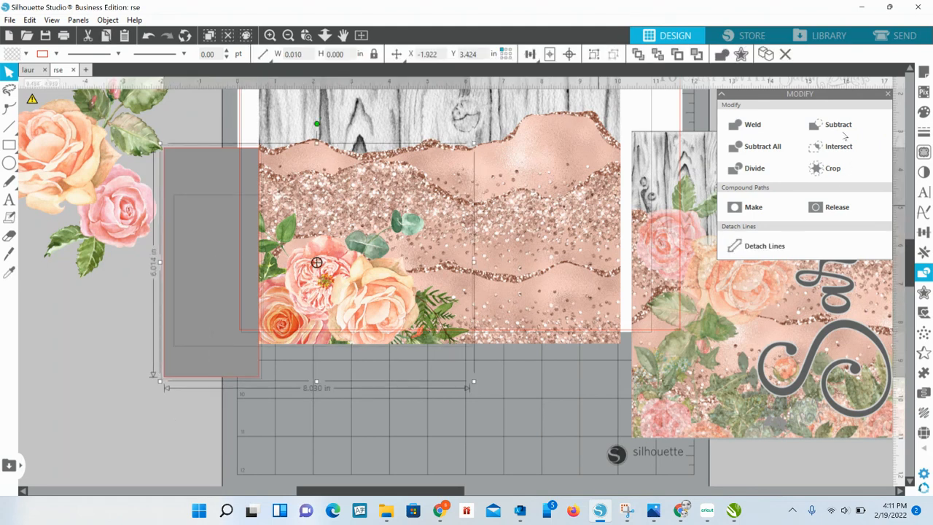
click(838, 125)
click(468, 440)
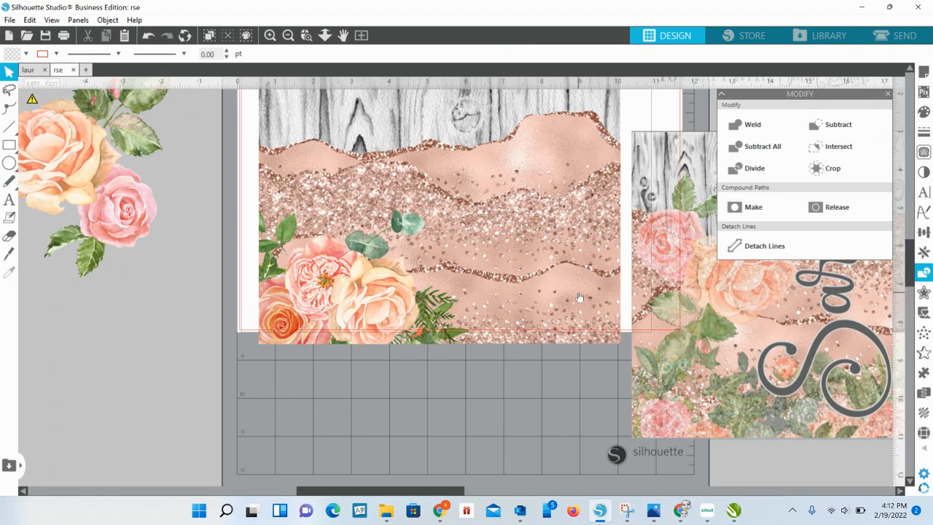
- Move the loose peach and pink rose cluster fully into view beside the page and open the Downloads folder for merging a file
drag(84, 132, 119, 164)
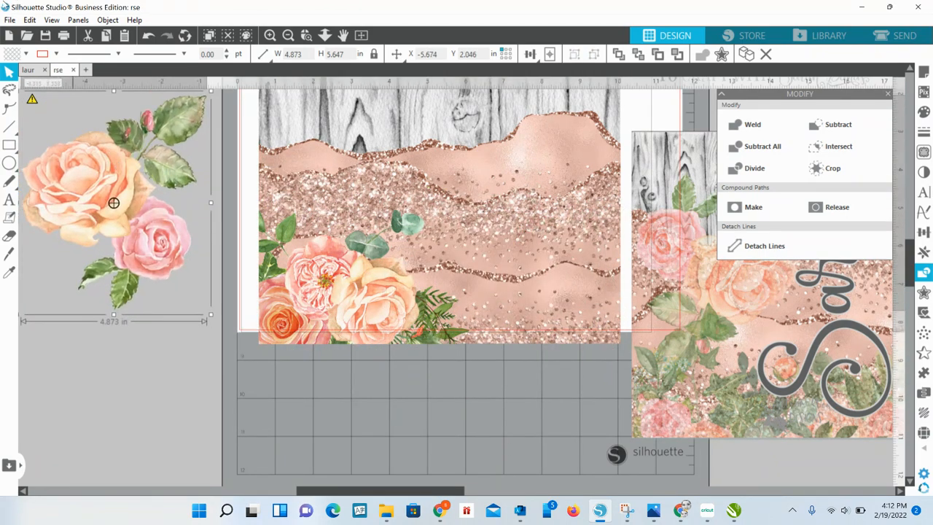
click(8, 22)
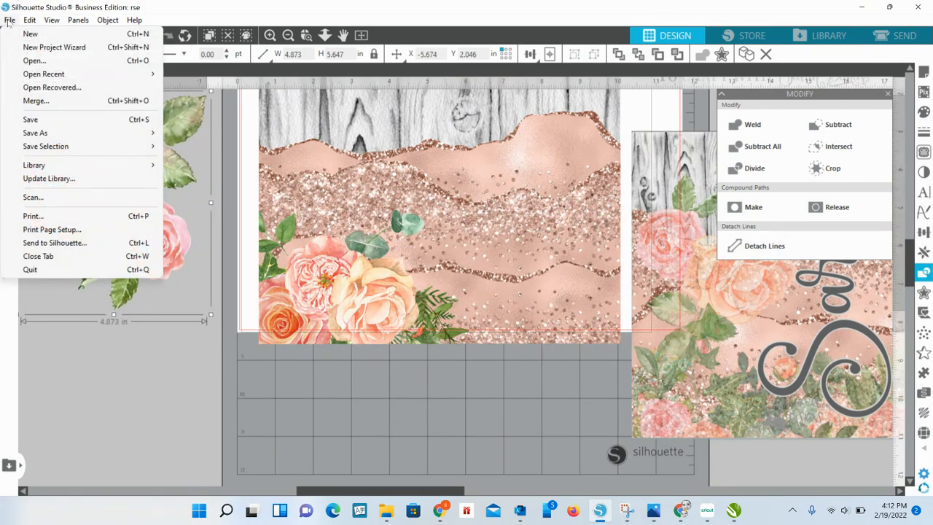
click(25, 104)
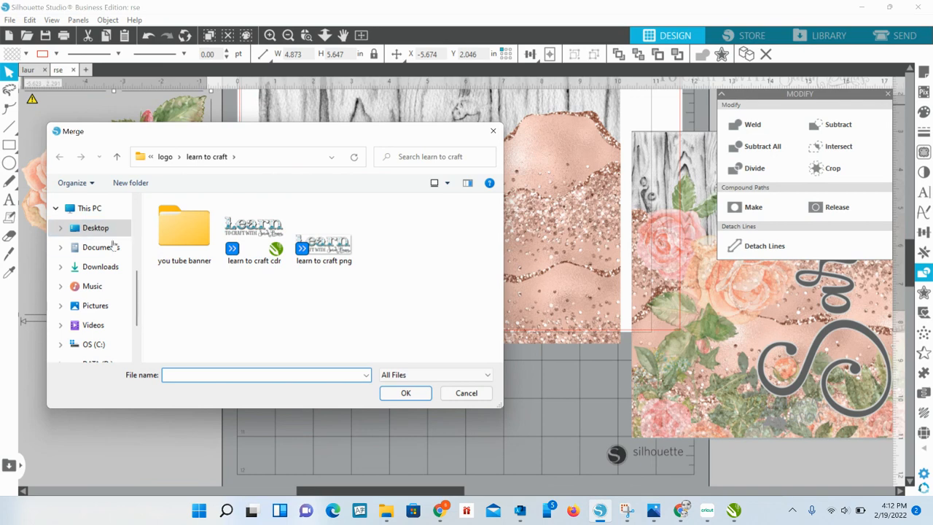
click(102, 267)
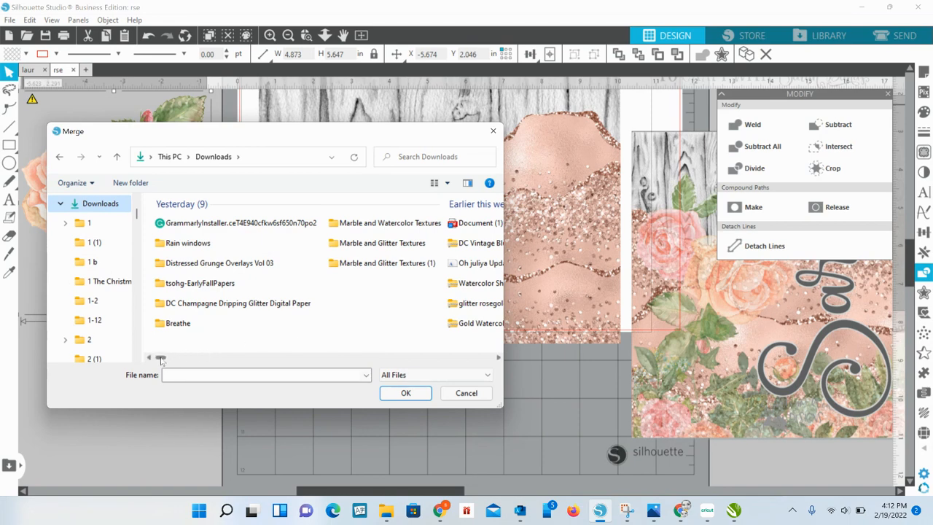
- Find the folder named New folder 1 within Downloads and open it
drag(162, 360, 168, 362)
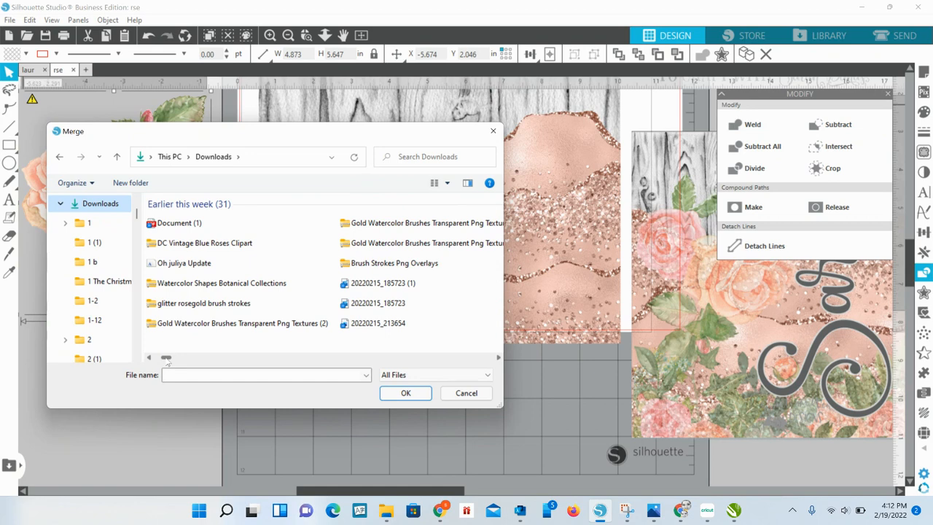
drag(168, 362, 172, 362)
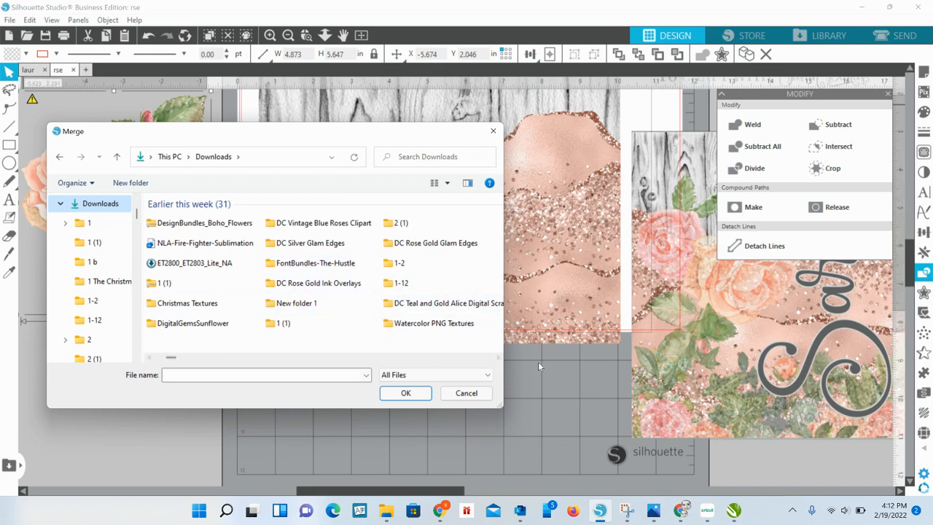
click(498, 357)
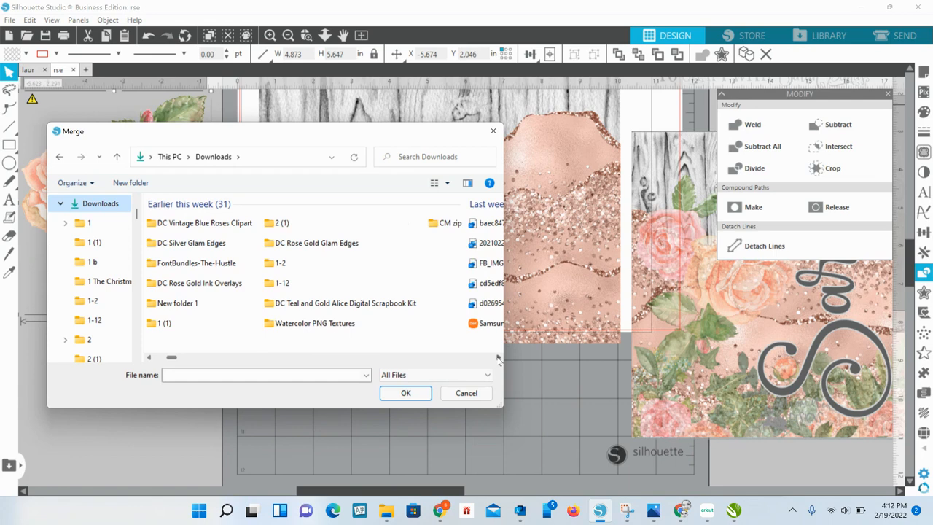
click(148, 358)
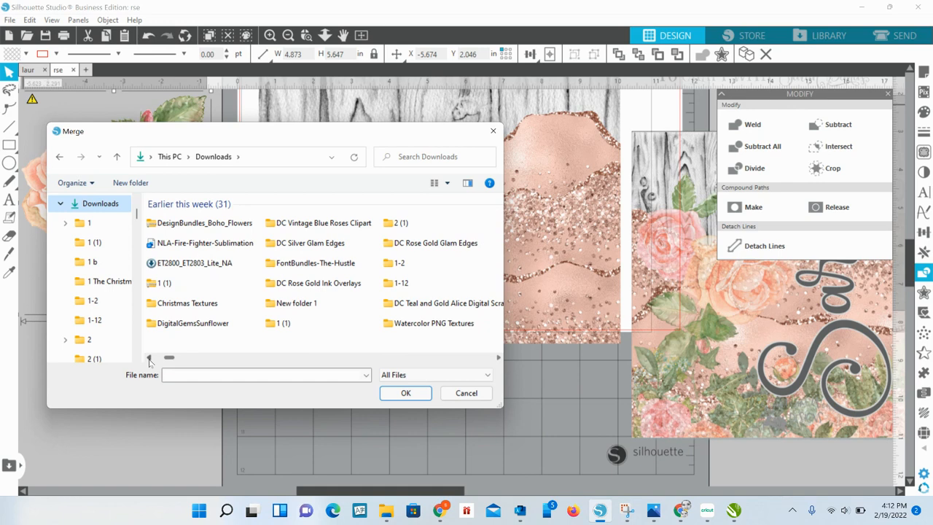
click(148, 357)
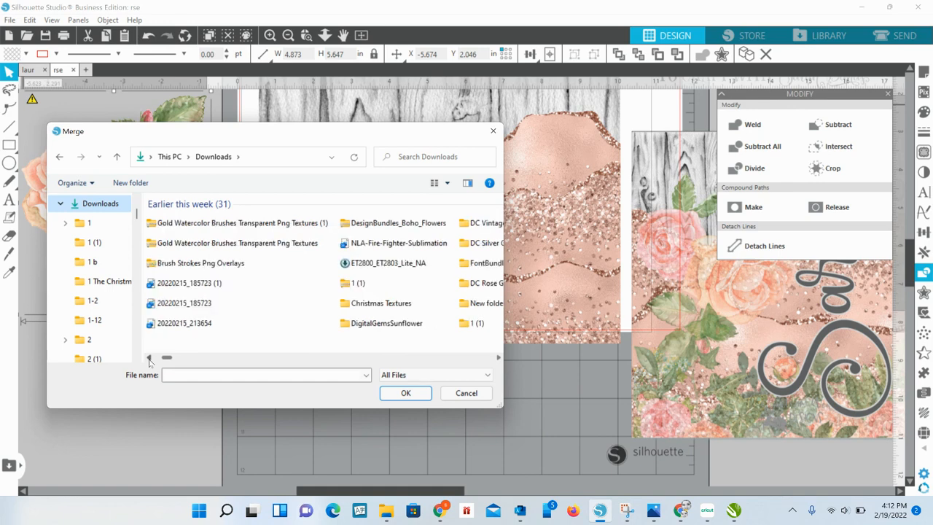
click(149, 358)
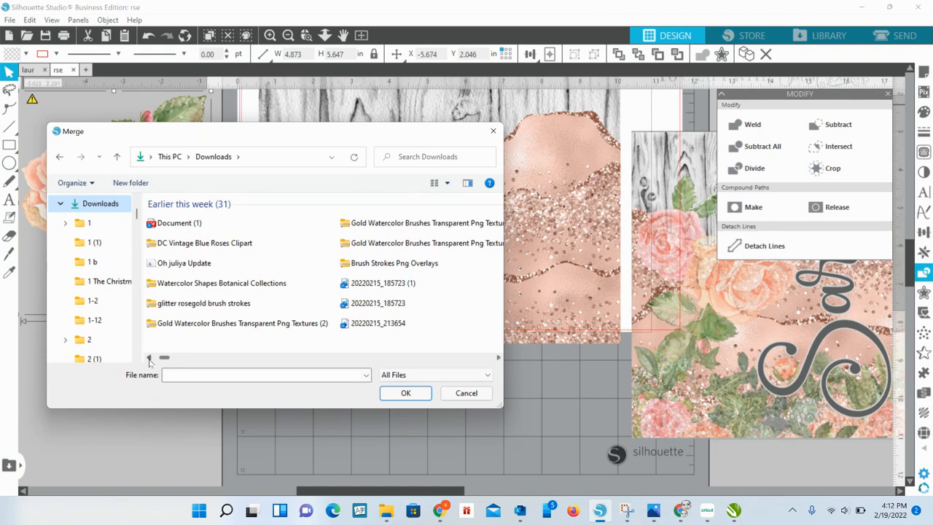
click(149, 358)
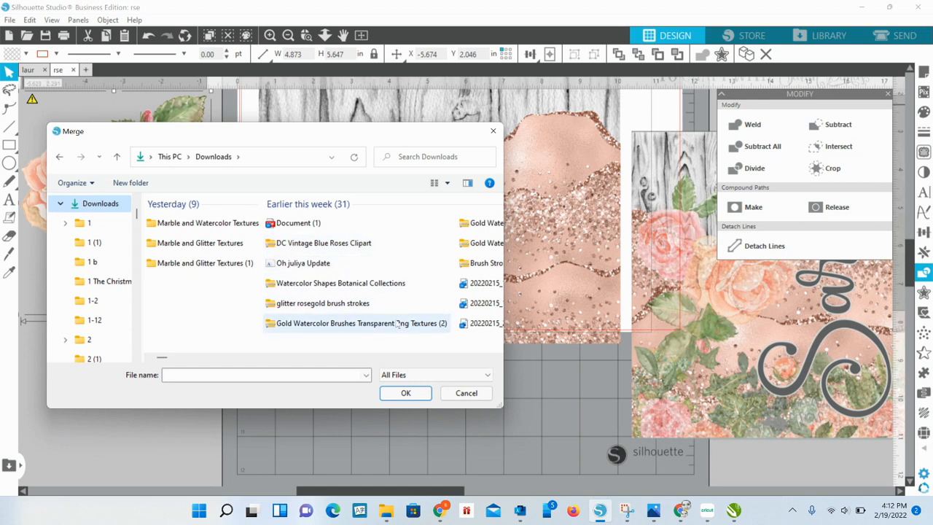
click(499, 358)
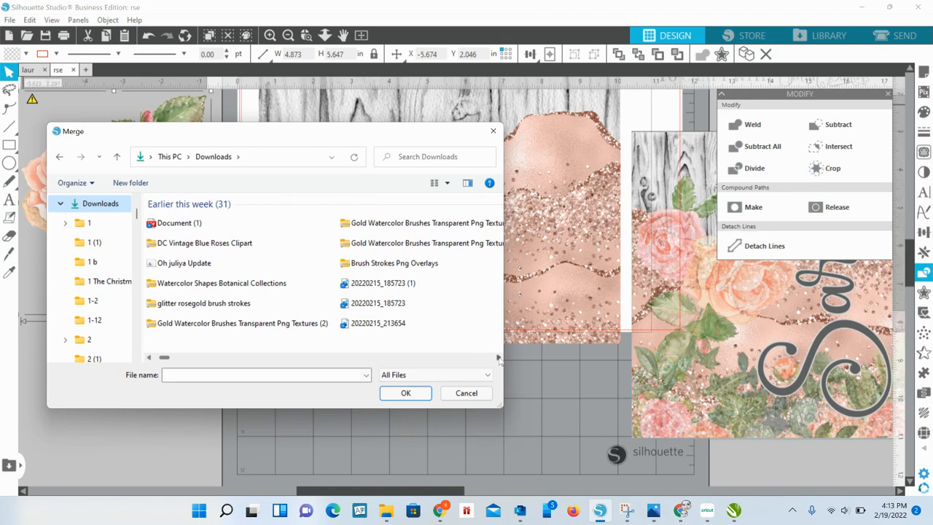
click(499, 358)
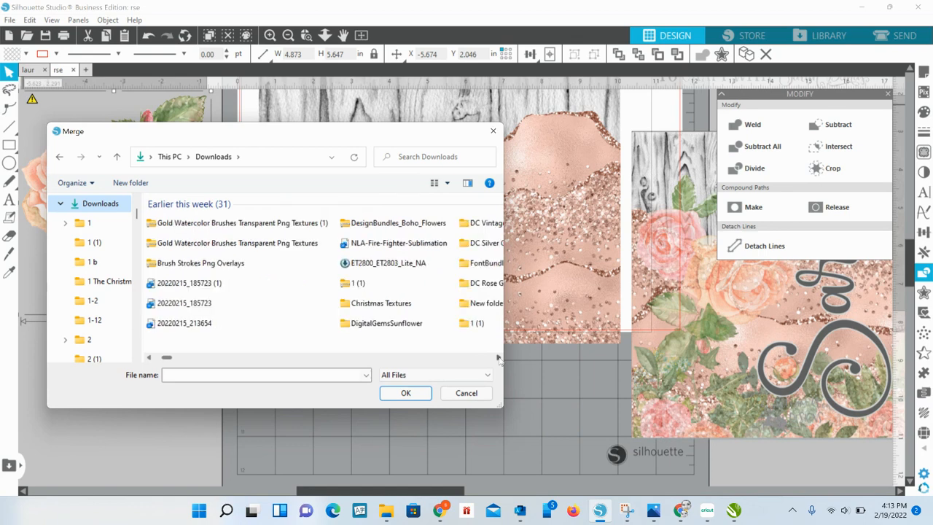
click(499, 358)
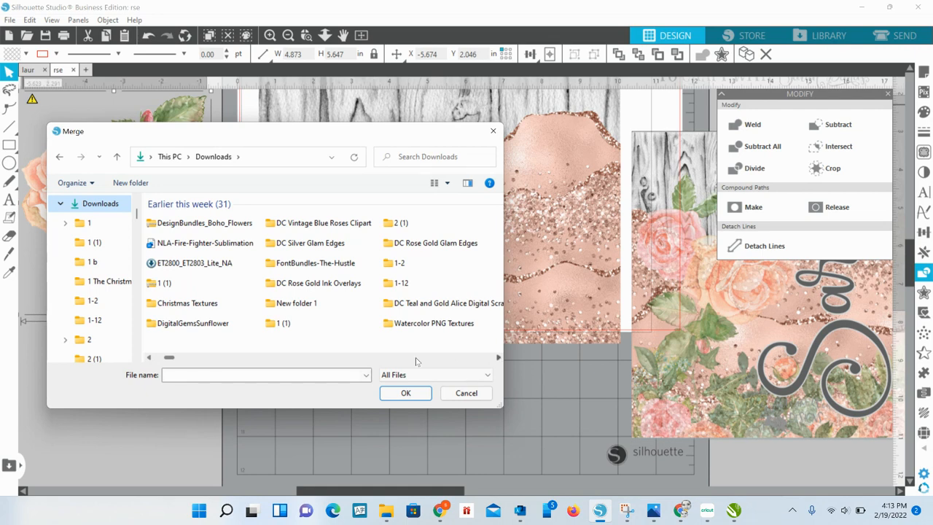
double_click(298, 303)
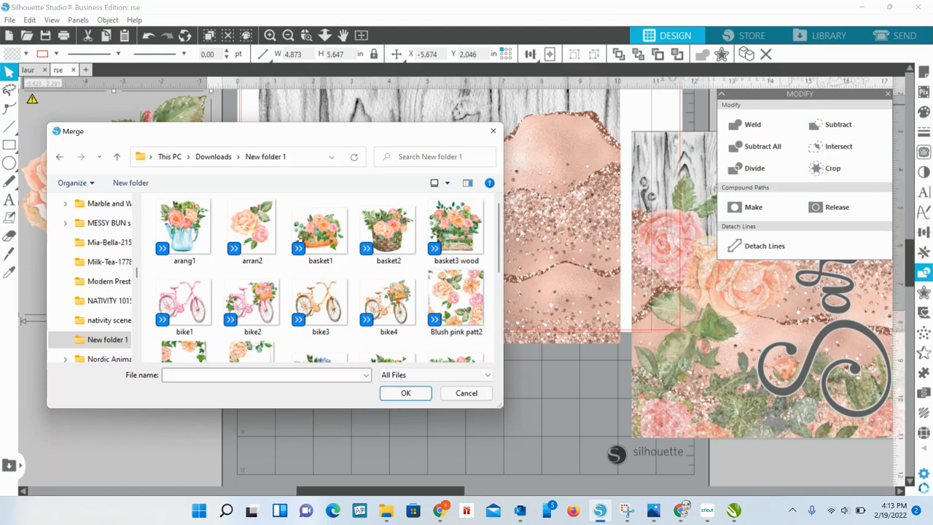
- Merge the bouquet2 image into the design and move it clear of the trimmed bouquet, toward the panel's lower right
drag(500, 228, 505, 283)
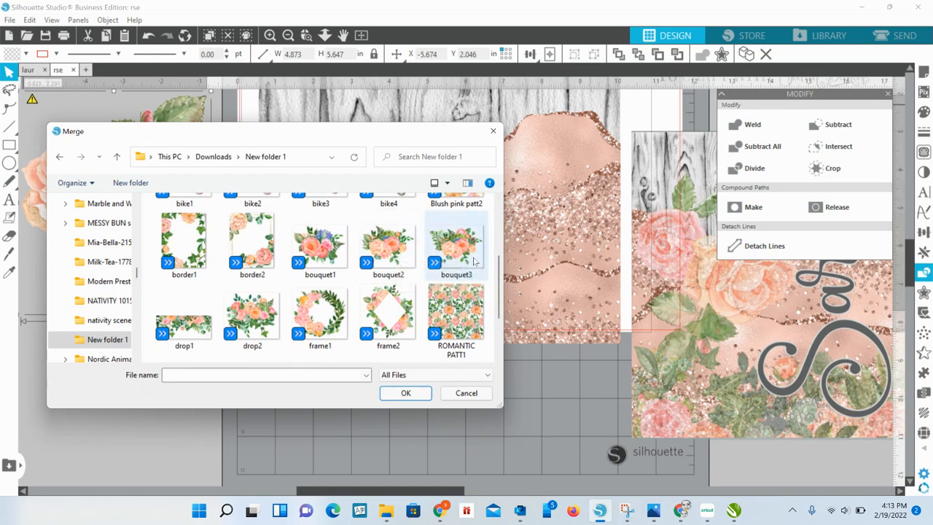
click(498, 358)
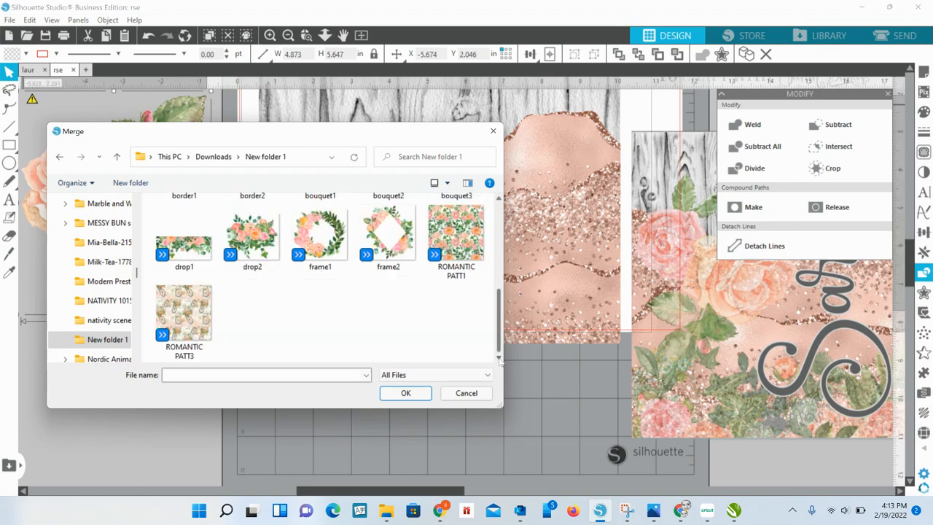
click(499, 198)
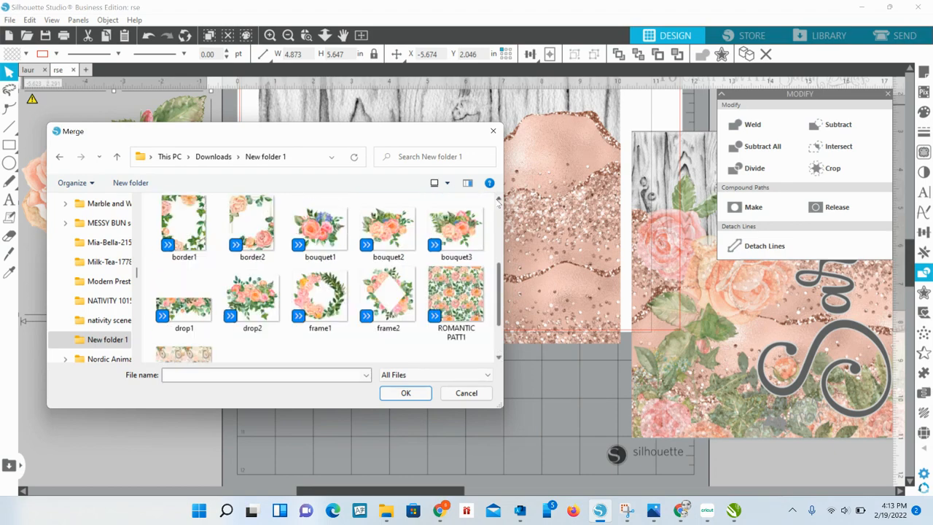
click(391, 232)
double_click(391, 232)
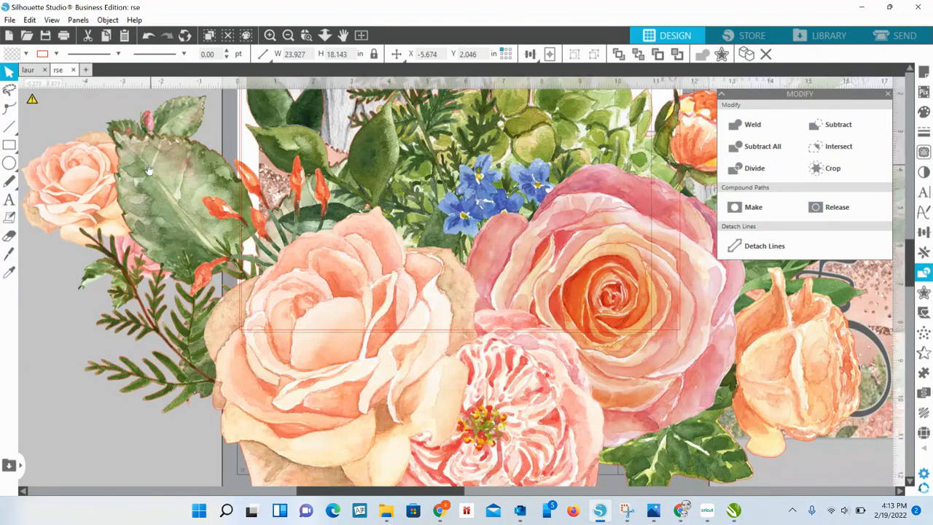
drag(148, 170, 250, 321)
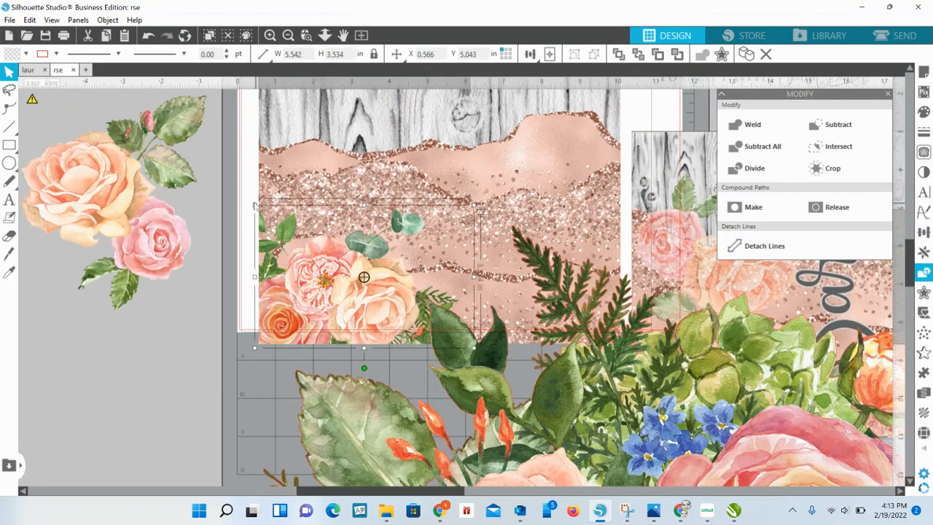
drag(253, 205, 346, 261)
click(29, 20)
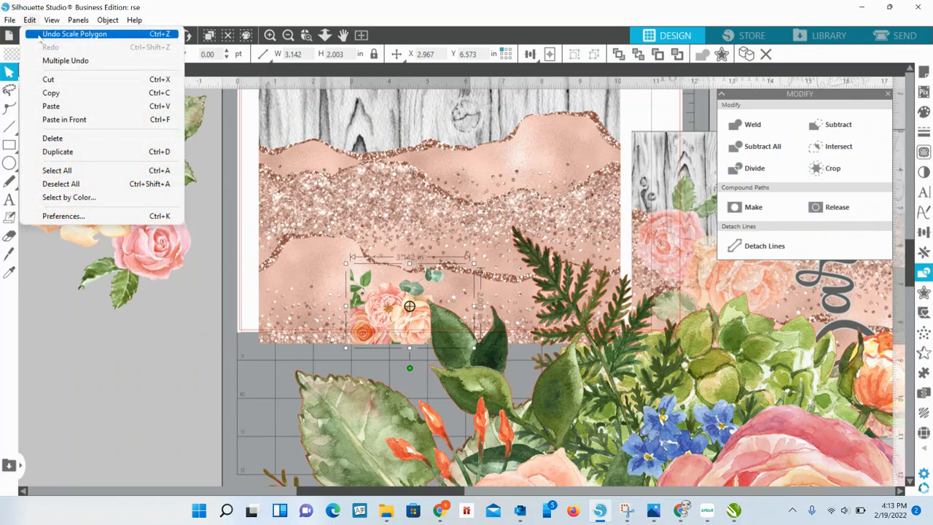
click(42, 31)
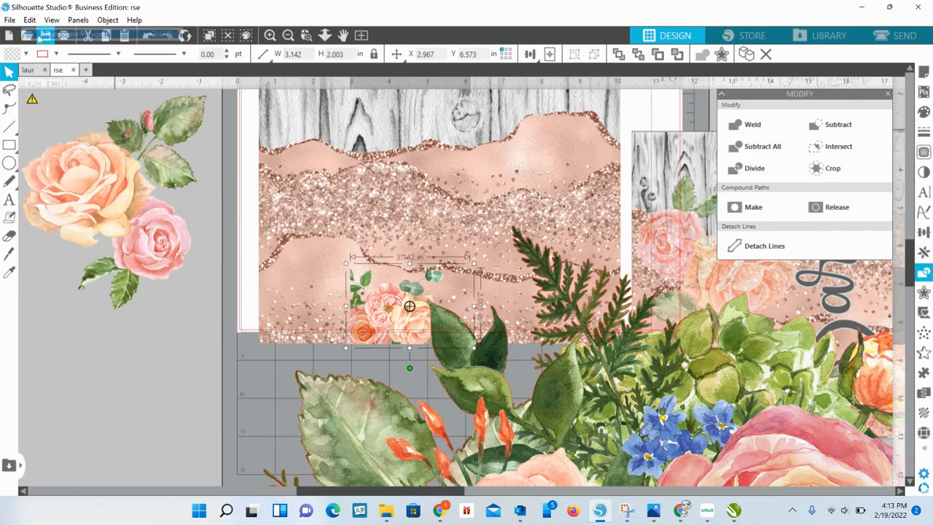
- Scale the merged bouquet2 image down proportionally to about 8.5 by 6.5 inches, keeping it near the panel's lower-right corner
click(397, 441)
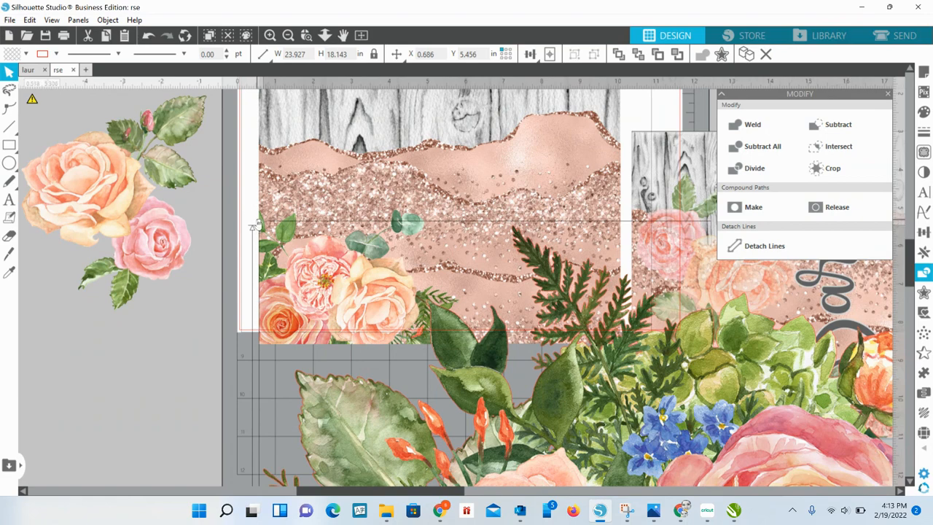
drag(252, 226, 439, 390)
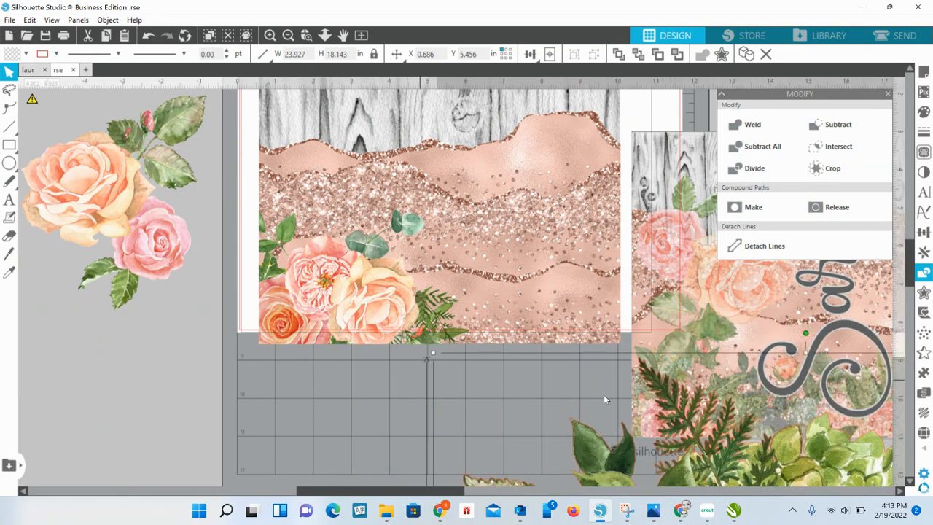
drag(727, 449, 443, 221)
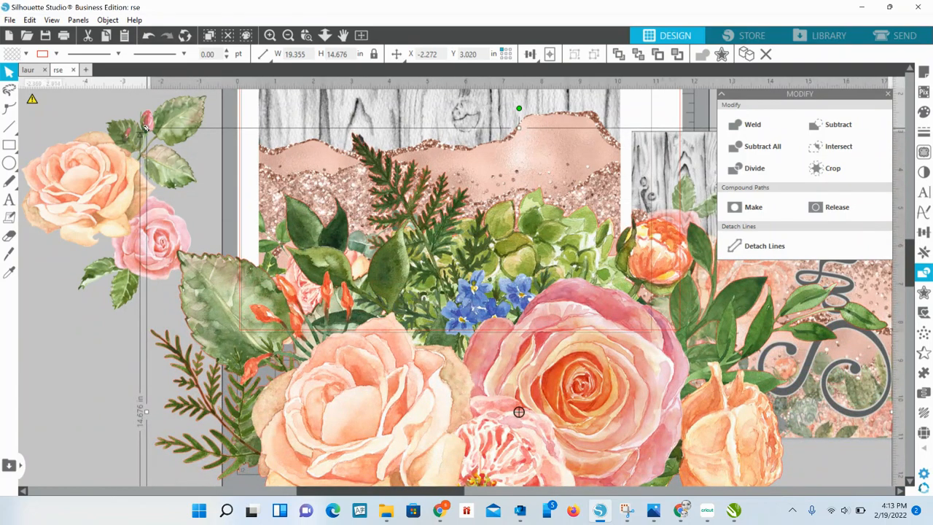
drag(146, 127, 309, 294)
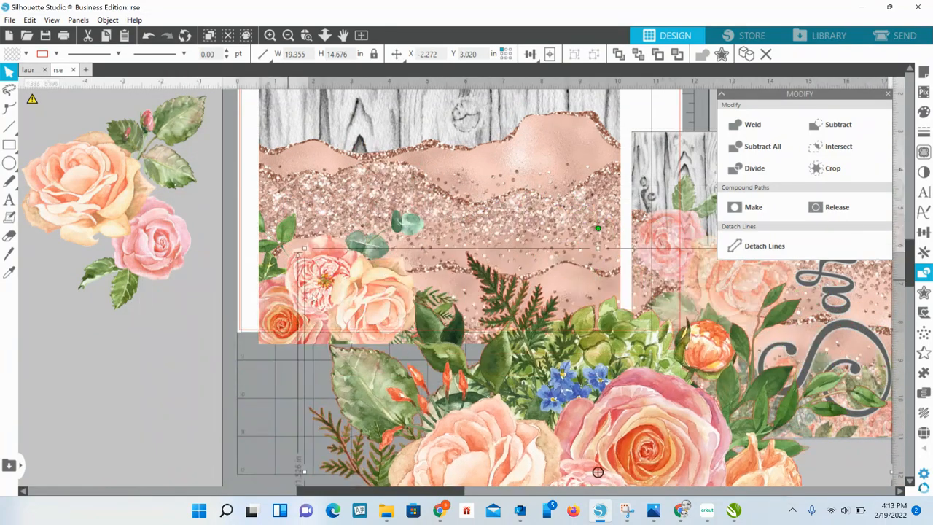
drag(305, 249, 325, 278)
drag(614, 435, 517, 319)
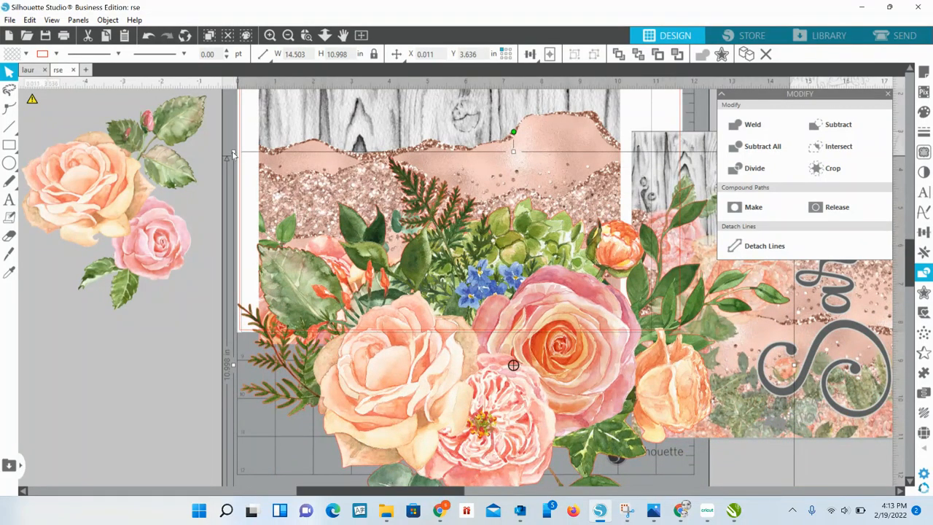
drag(233, 155, 438, 334)
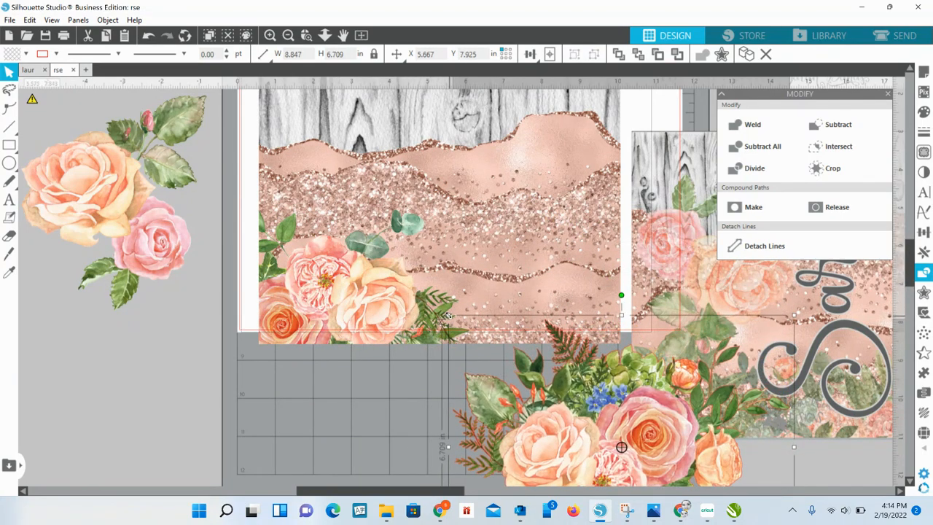
drag(449, 318, 462, 325)
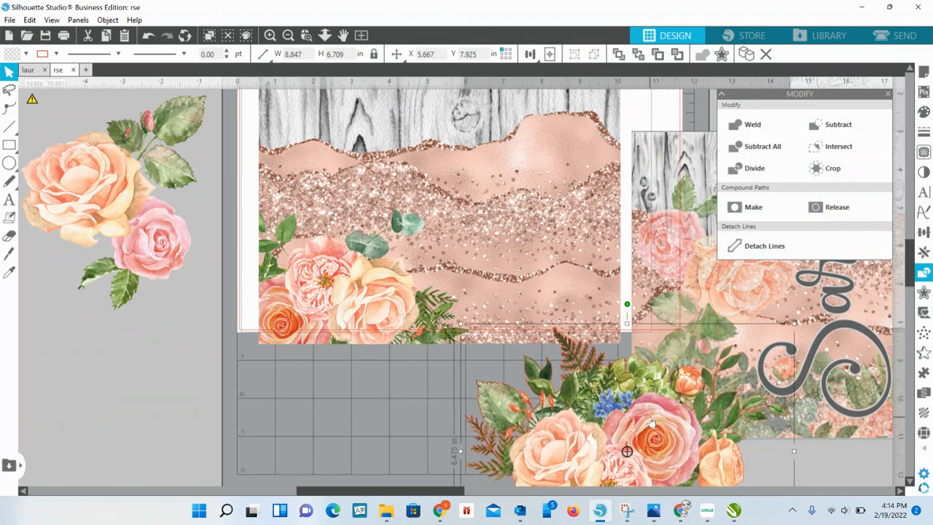
- Remove the outline colour from the bouquet2 image and flip it horizontally
click(530, 54)
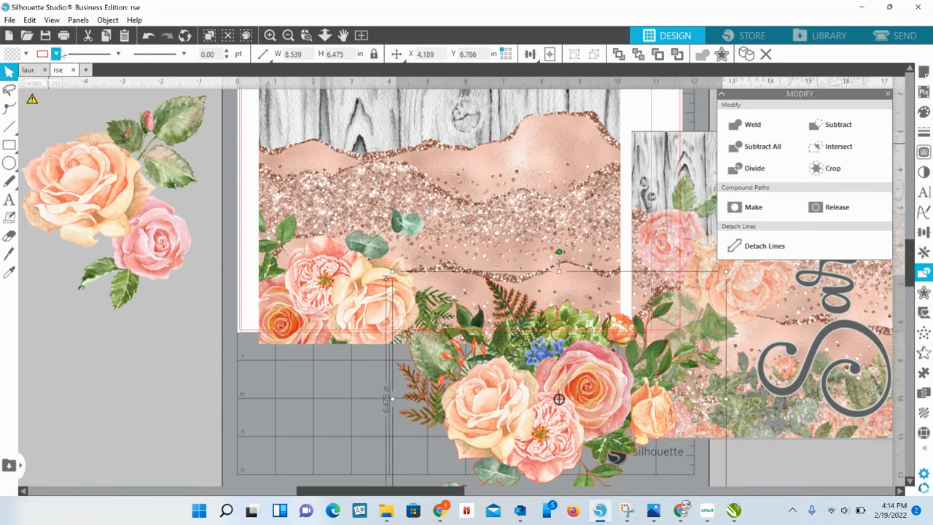
click(56, 53)
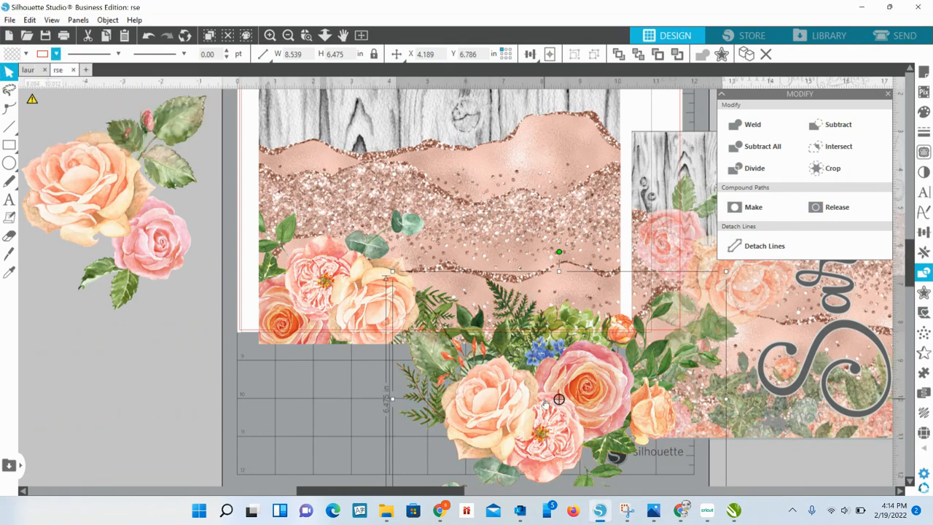
right_click(546, 403)
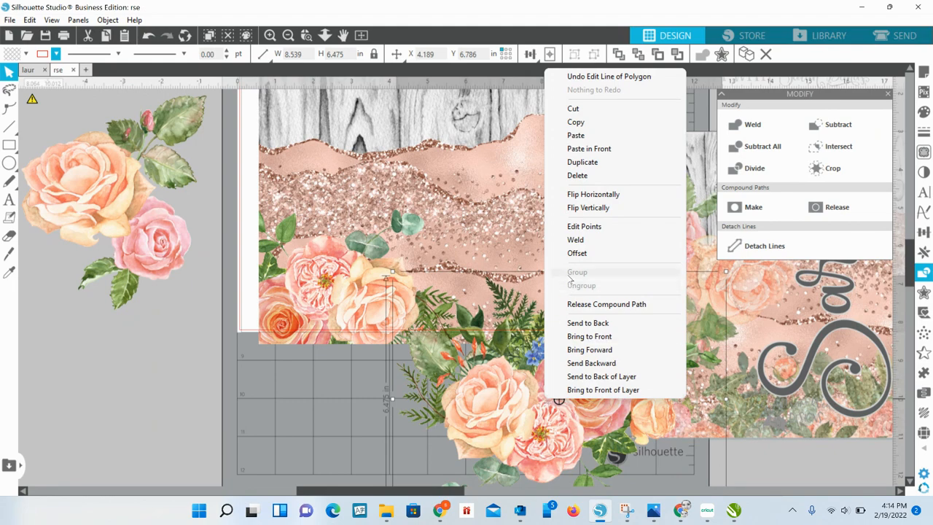
click(586, 194)
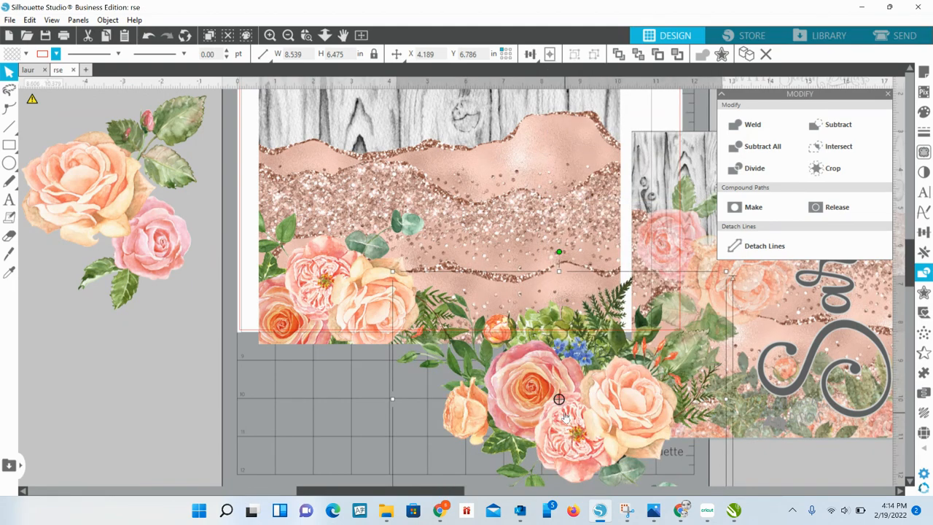
- Position the flipped bouquet over the panel's lower-right corner and move the reference design farther away from the page
drag(564, 415, 557, 345)
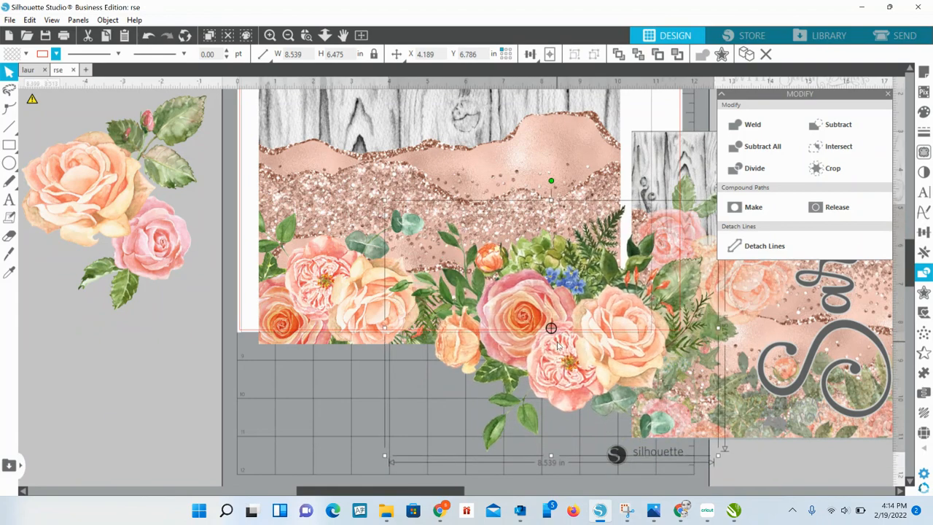
click(735, 399)
key(Delete)
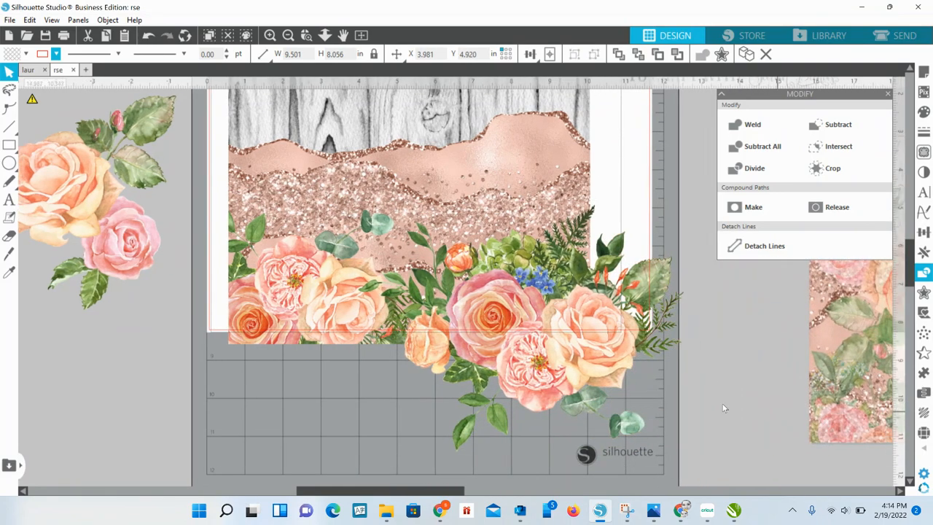
mouse_move(570, 358)
mouse_down()
mouse_move(607, 372)
mouse_move(618, 389)
mouse_move(615, 377)
mouse_up()
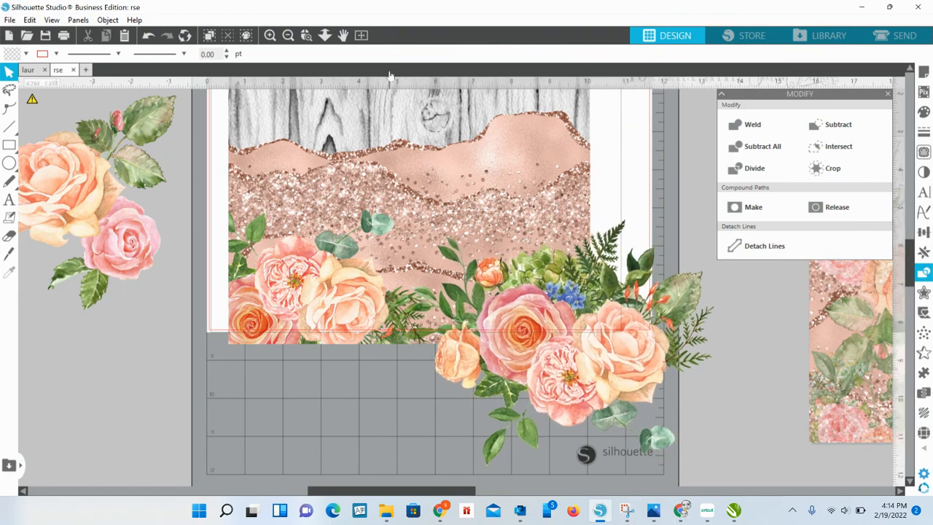
- Send the bouquet backward and rotate it almost upside down, placing its roses across the panel's lower-right corner
right_click(599, 370)
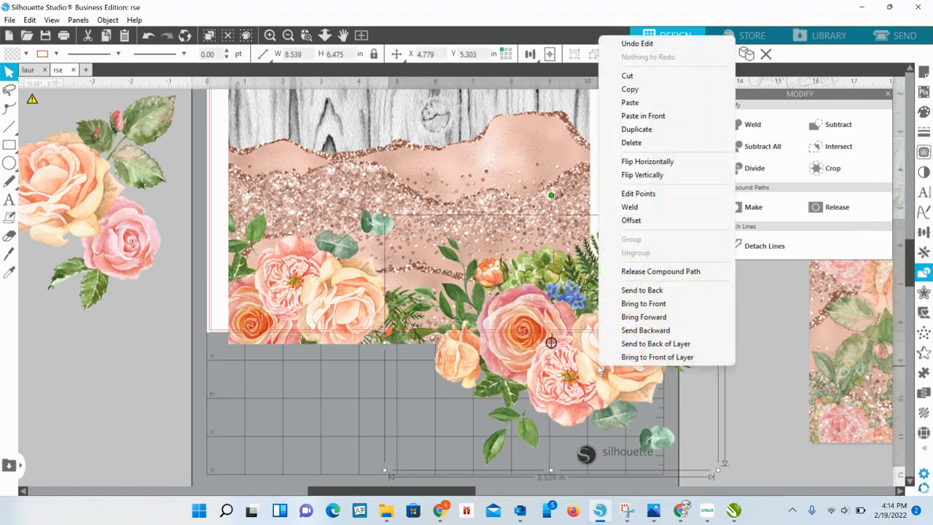
click(642, 330)
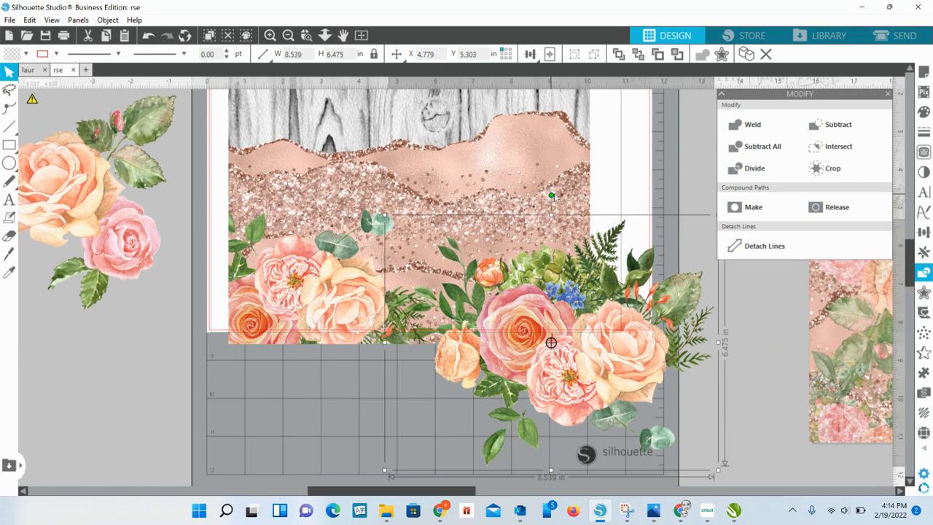
drag(552, 196, 663, 196)
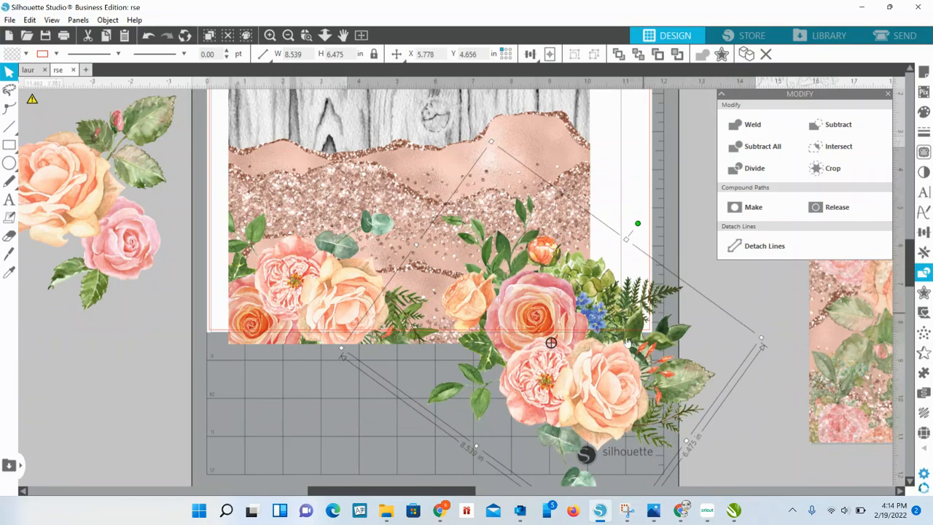
mouse_move(598, 374)
mouse_down()
mouse_move(548, 374)
mouse_move(564, 372)
mouse_up()
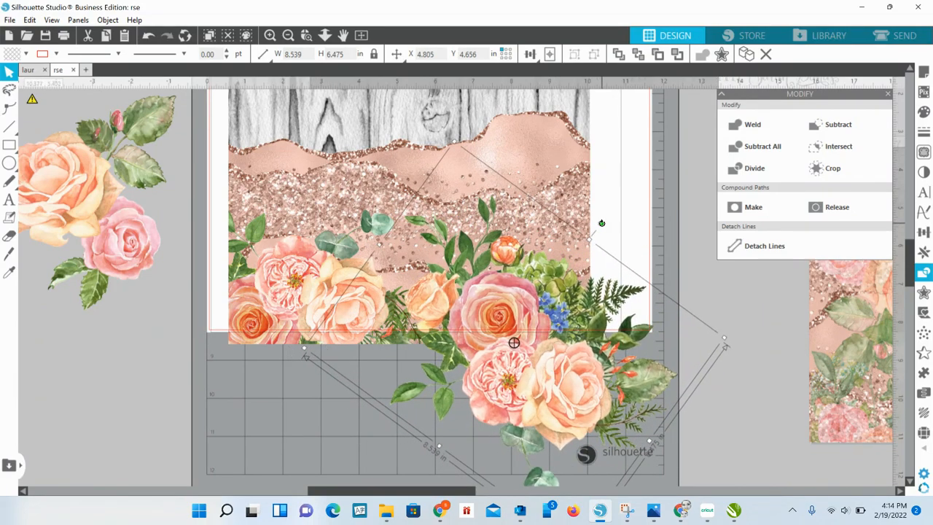
drag(602, 226, 582, 213)
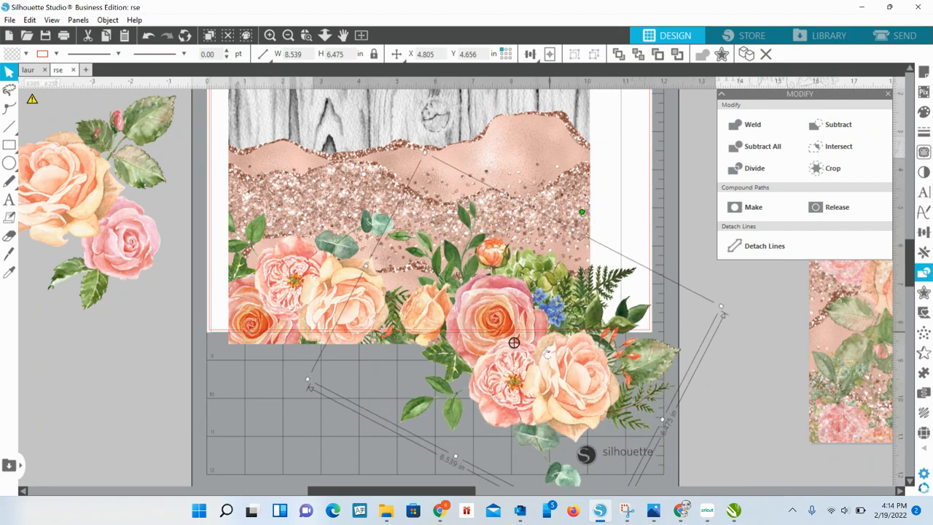
drag(546, 354, 559, 339)
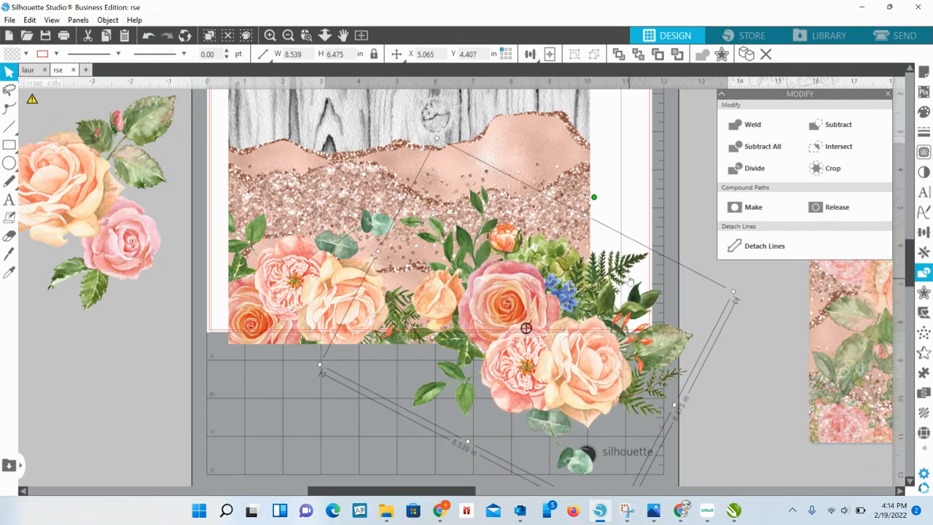
drag(593, 197, 574, 467)
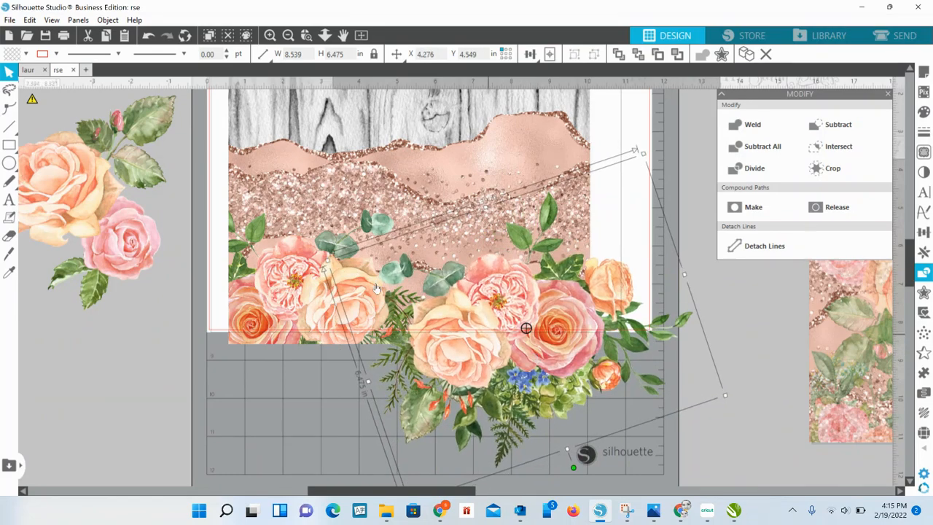
drag(472, 351, 496, 353)
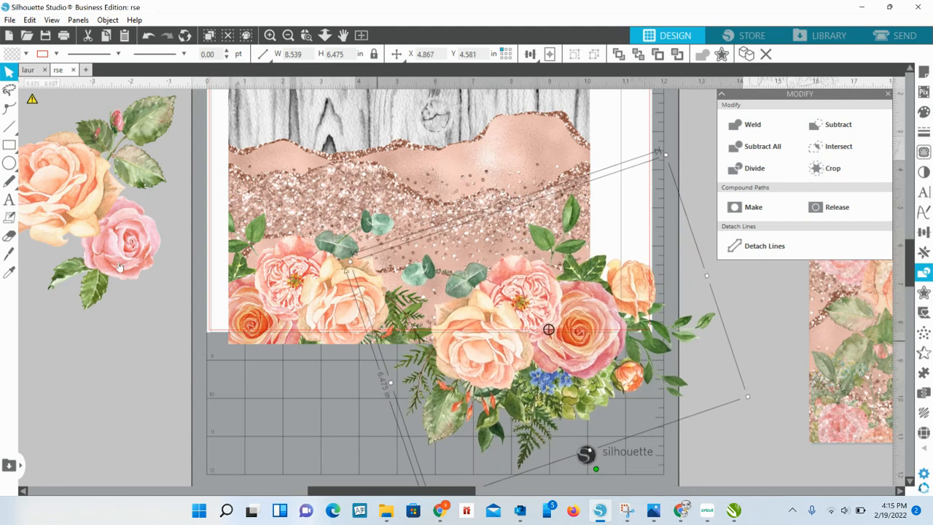
- Draw a grey-filled rectangle about 3.9 by 8.7 inches and line it up with the panel's right edge, covering the bouquet overhang
click(9, 145)
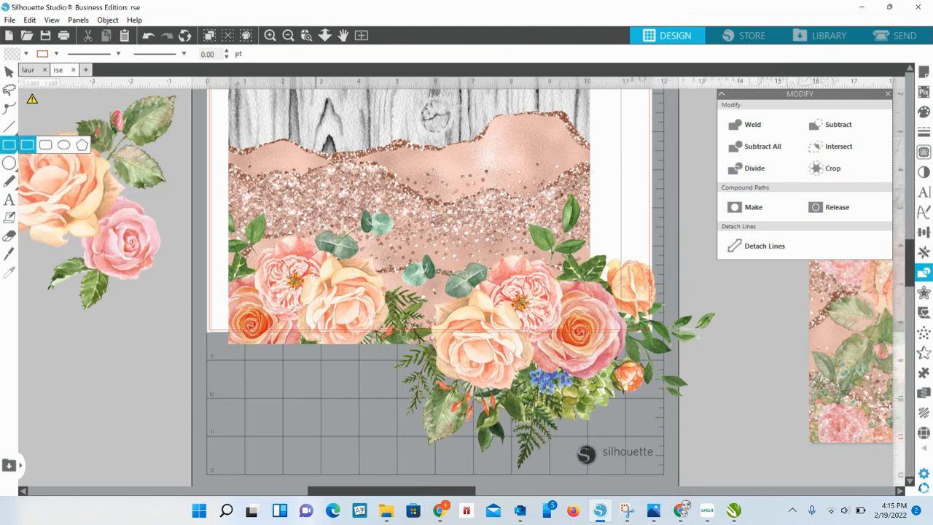
drag(587, 126, 742, 463)
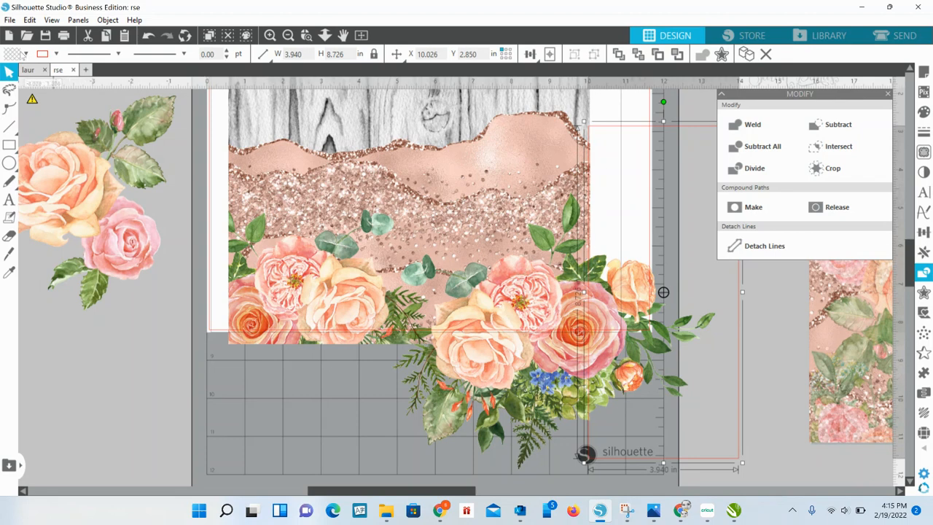
click(25, 54)
click(34, 73)
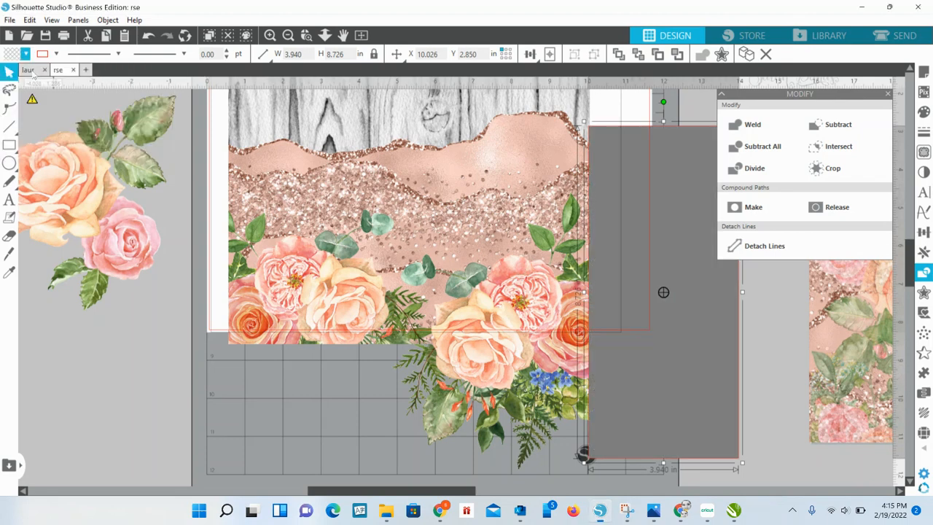
mouse_move(662, 426)
mouse_down()
mouse_move(689, 431)
mouse_move(662, 424)
mouse_up()
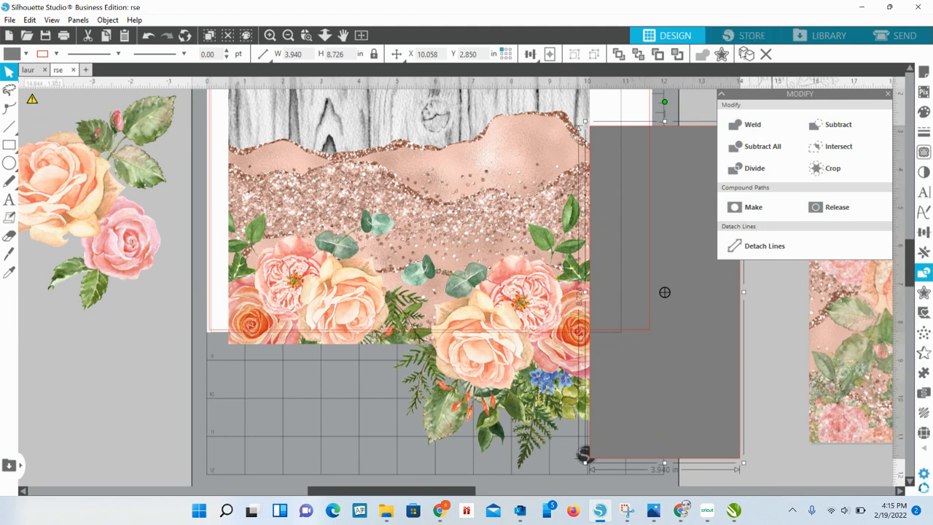
- Set aside a duplicate of the grey rectangle and subtract the original from the bouquet to trim the right overhang
click(745, 54)
drag(691, 284, 902, 300)
drag(758, 315, 623, 305)
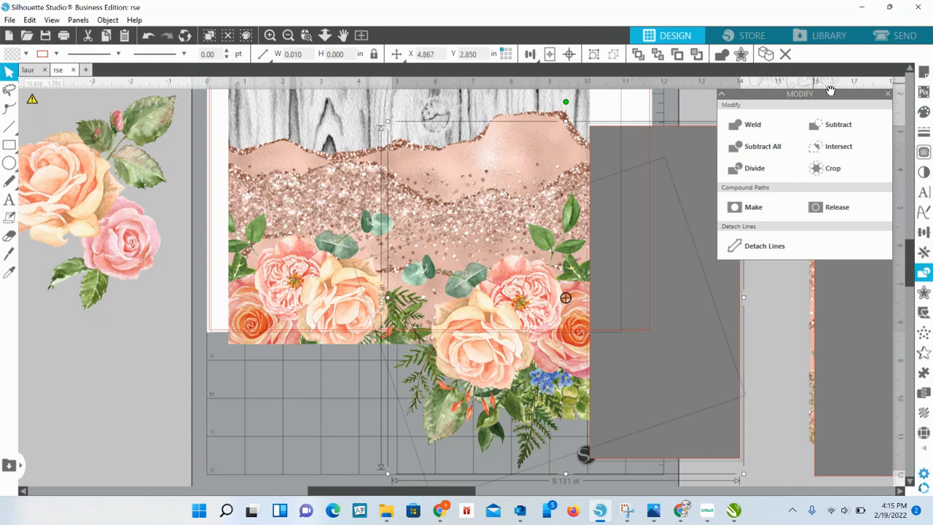
click(836, 126)
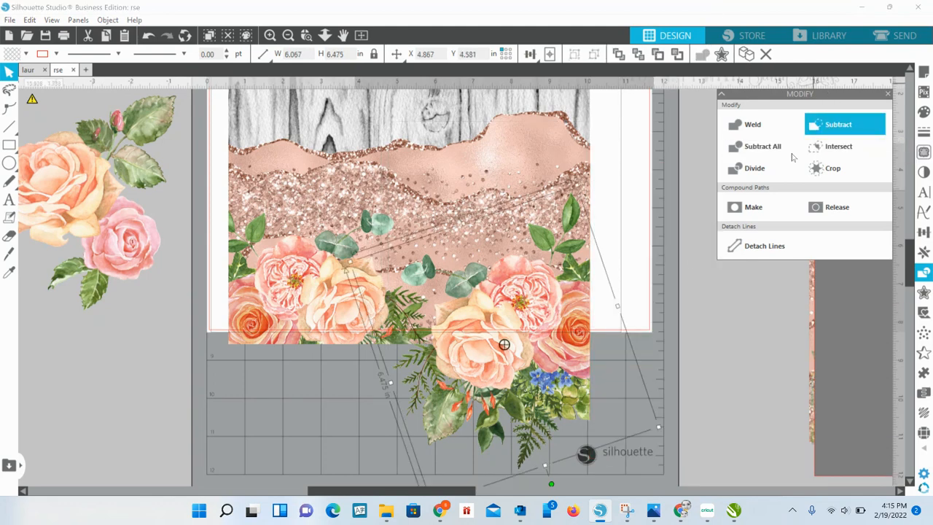
- Resize the spare grey rectangle to about 10.2 by 4 inches and align it along the panel's bottom edge over the bouquet overhang
drag(848, 327, 612, 326)
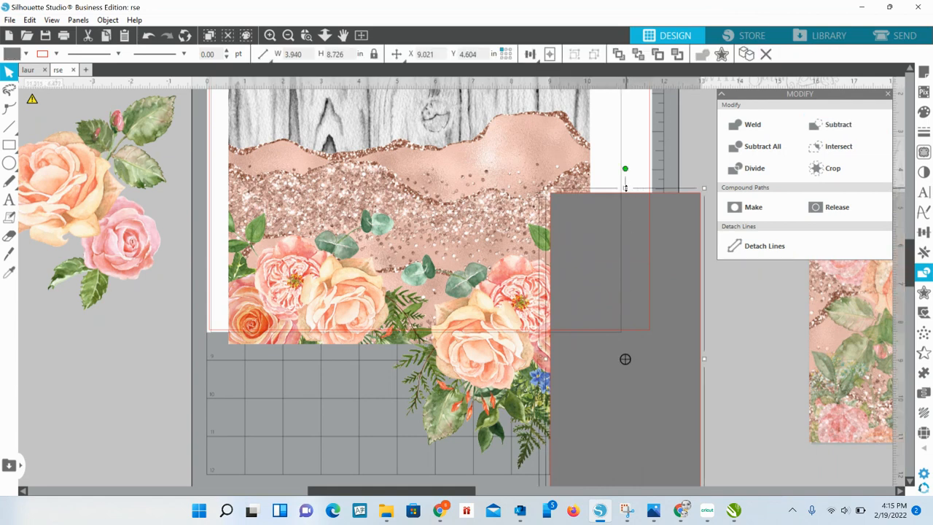
drag(626, 188, 683, 259)
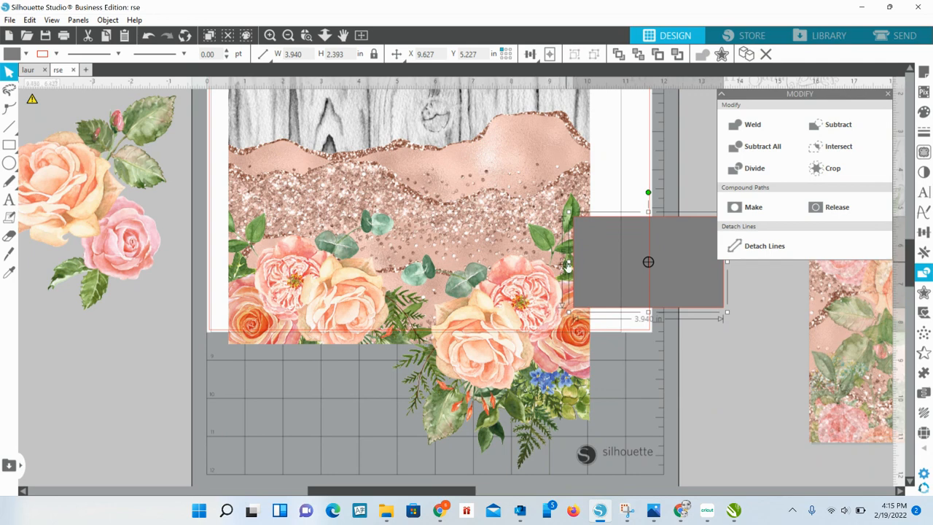
drag(570, 264, 334, 264)
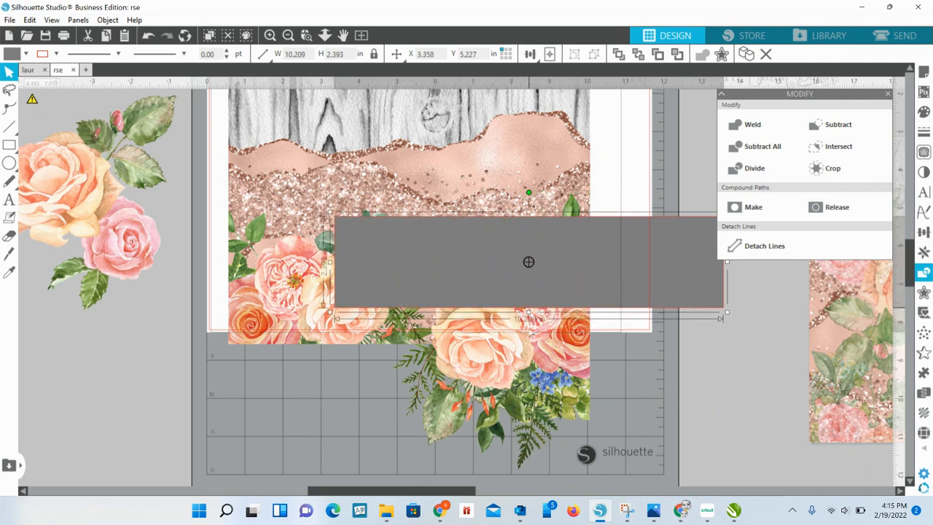
drag(529, 313, 528, 372)
drag(563, 257, 542, 384)
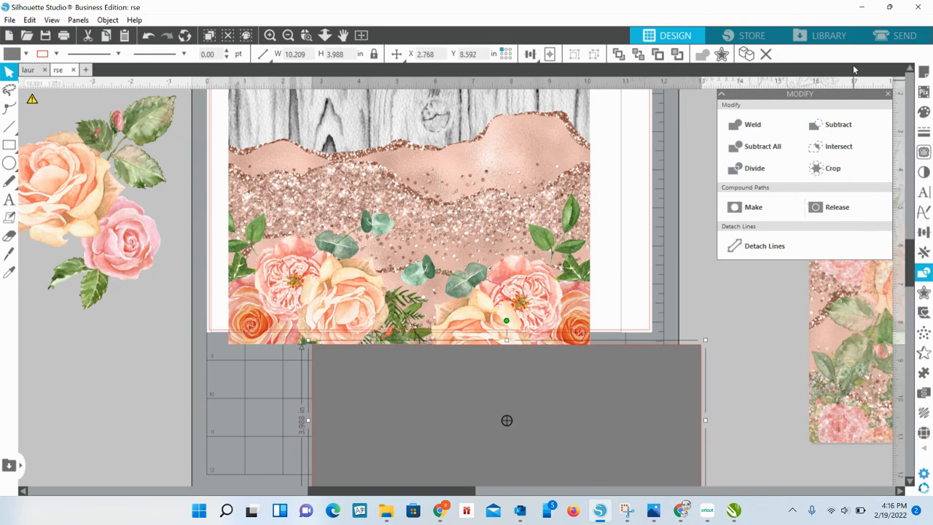
- Move a duplicate of the wide rectangle beside the page and subtract the original from the bouquet to trim the bottom overhang
click(746, 54)
drag(631, 411, 57, 368)
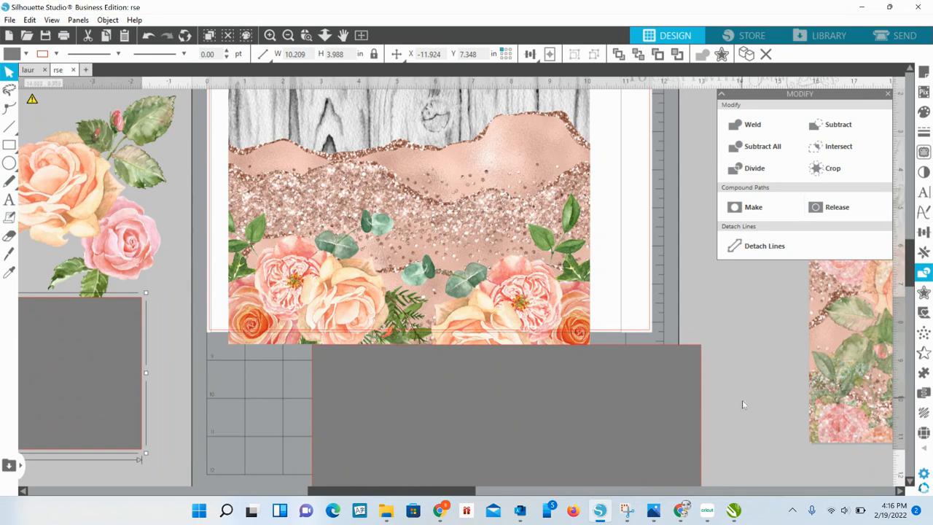
click(539, 410)
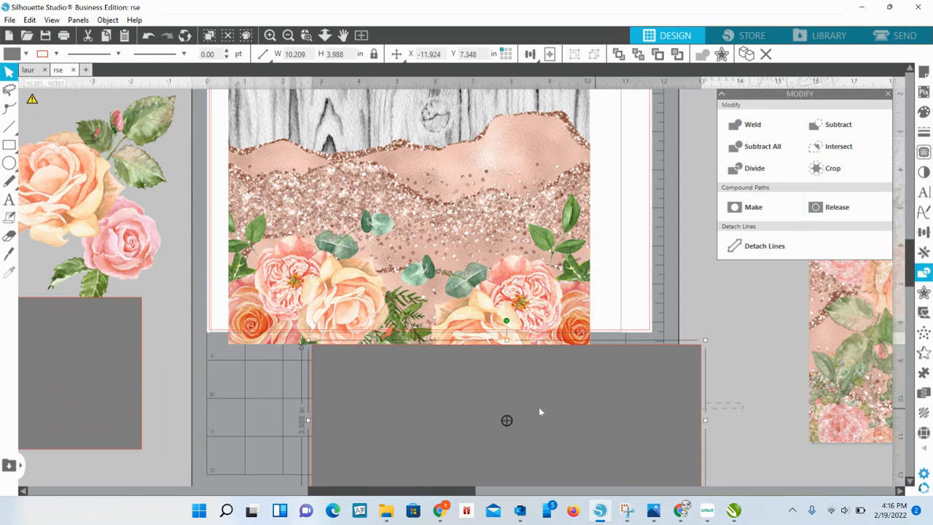
click(838, 124)
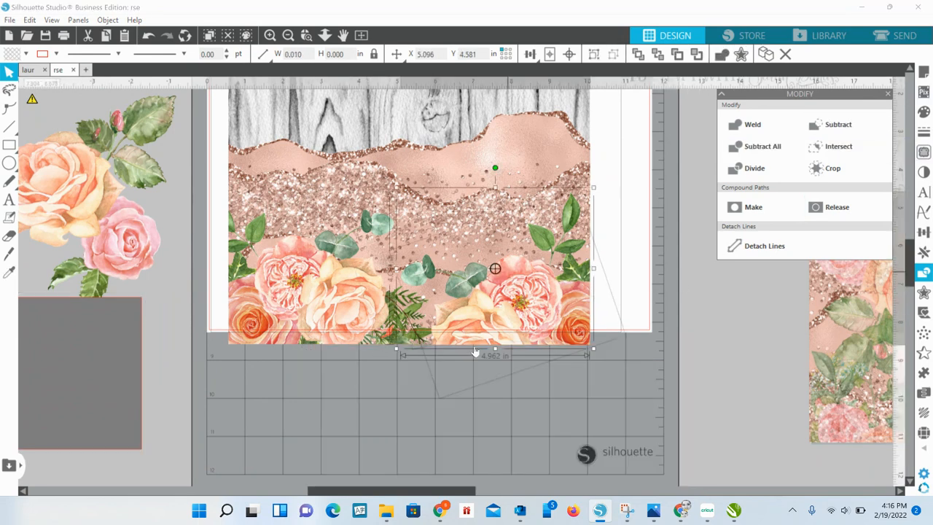
- Move the spare grey rectangle clear, bring the peach and pink rose bouquet beside the panel and flip it horizontally
click(580, 444)
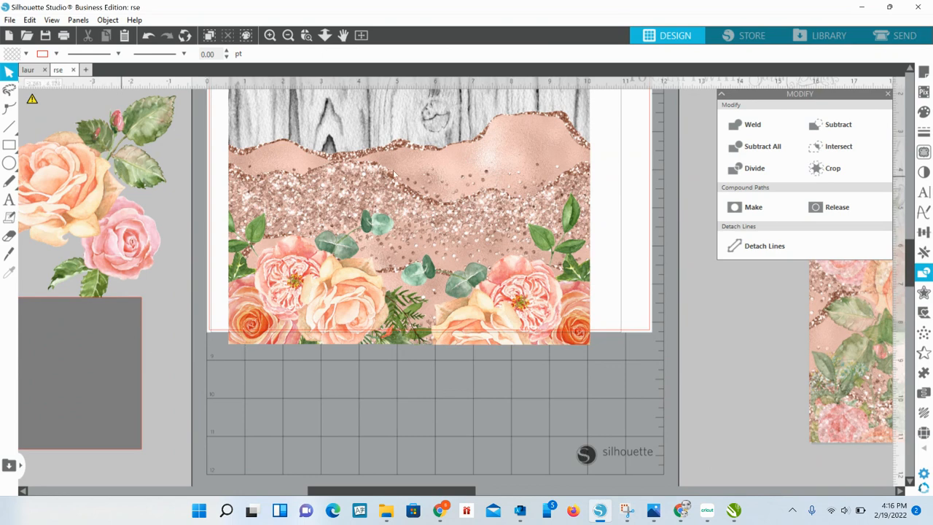
drag(91, 374, 117, 297)
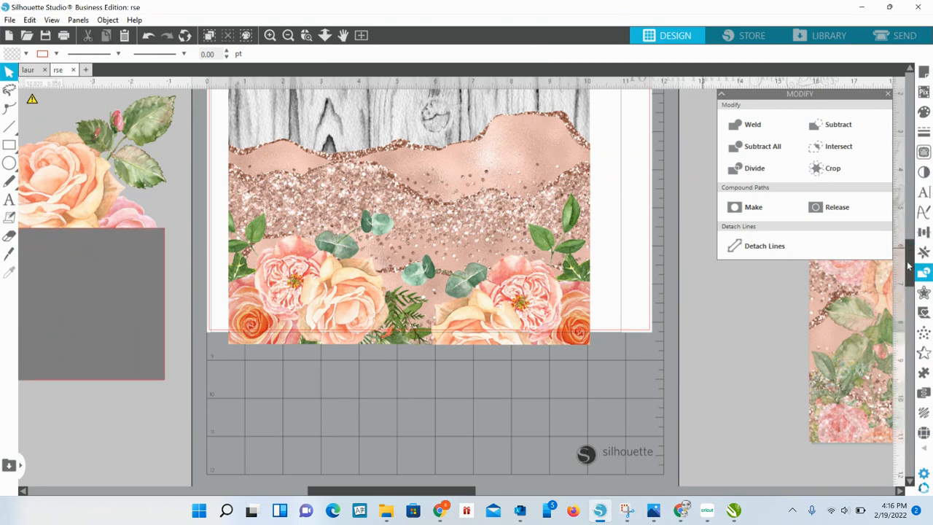
scroll(908, 267, up, 5)
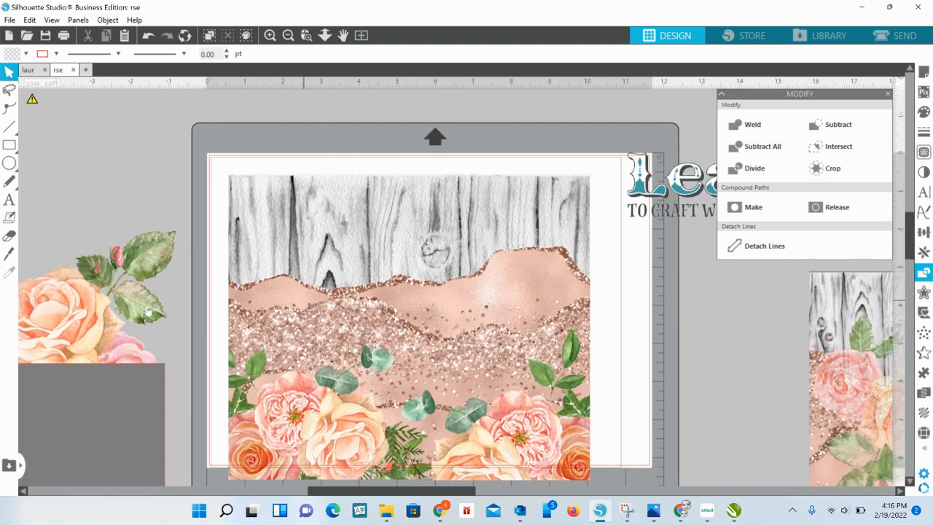
drag(82, 336, 174, 285)
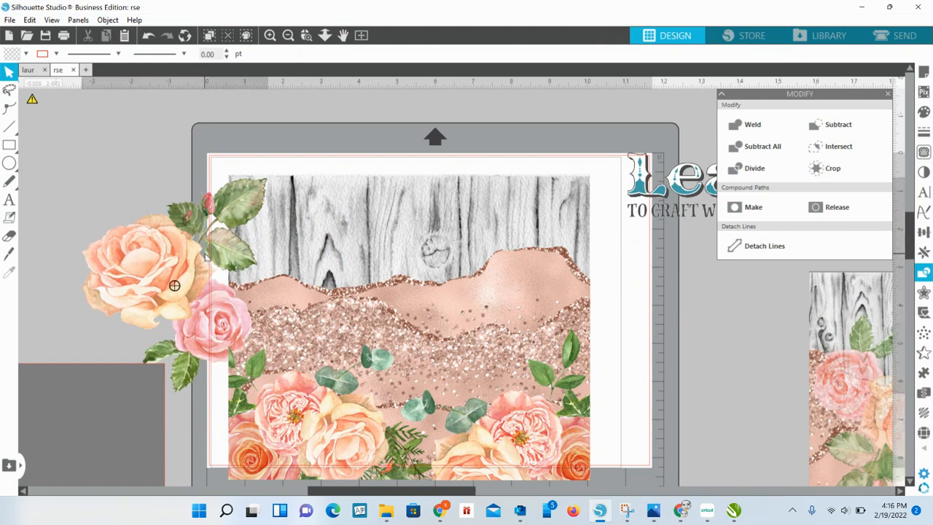
right_click(205, 256)
click(250, 295)
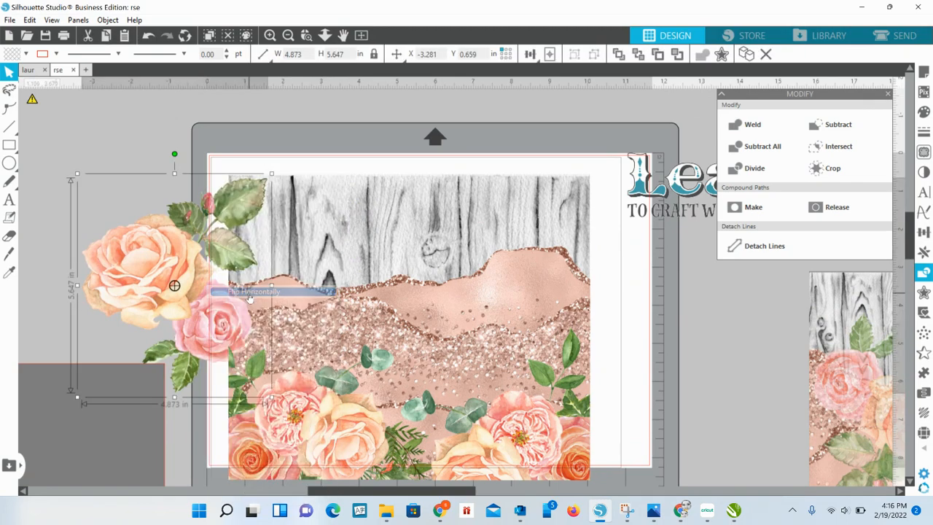
- Scale the flipped bouquet down to about 4.16 by 4.83 inches and place it inside the panel's left edge, above the lower bouquet
drag(193, 261, 275, 299)
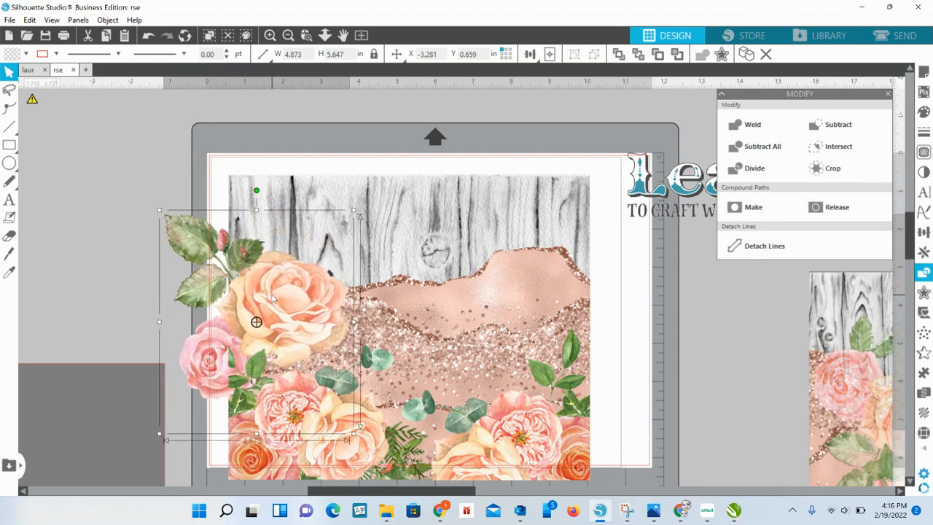
drag(273, 297, 174, 225)
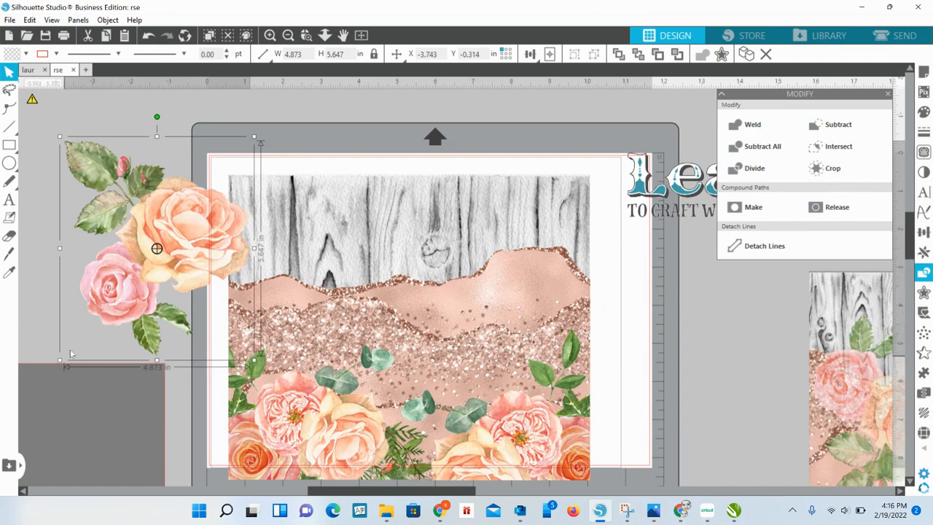
drag(60, 359, 88, 326)
drag(169, 243, 308, 315)
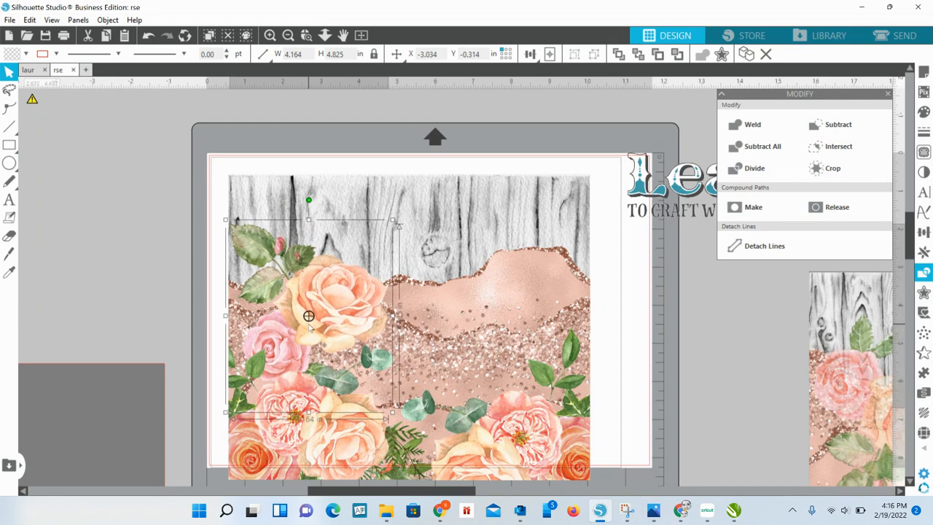
- Delete the leftover grey rectangle and move the whole panel with its bouquets up on the page
click(94, 416)
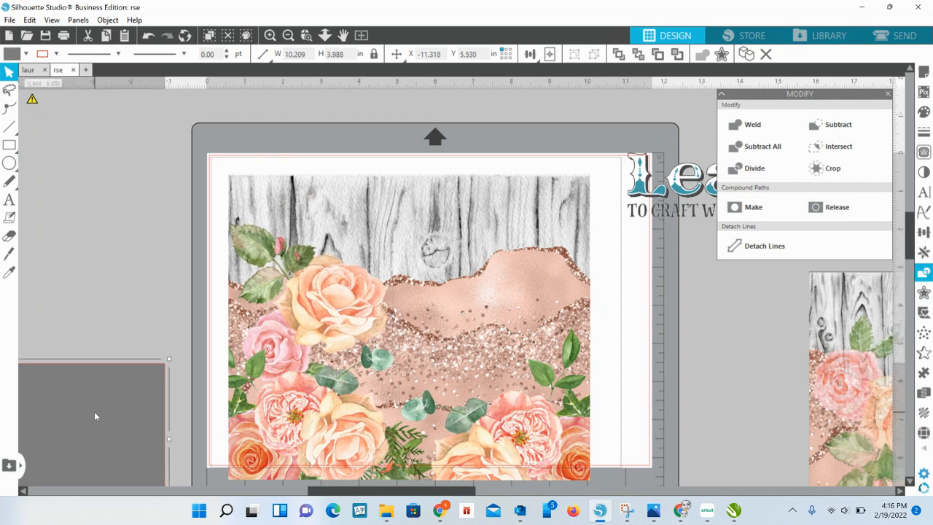
key(Delete)
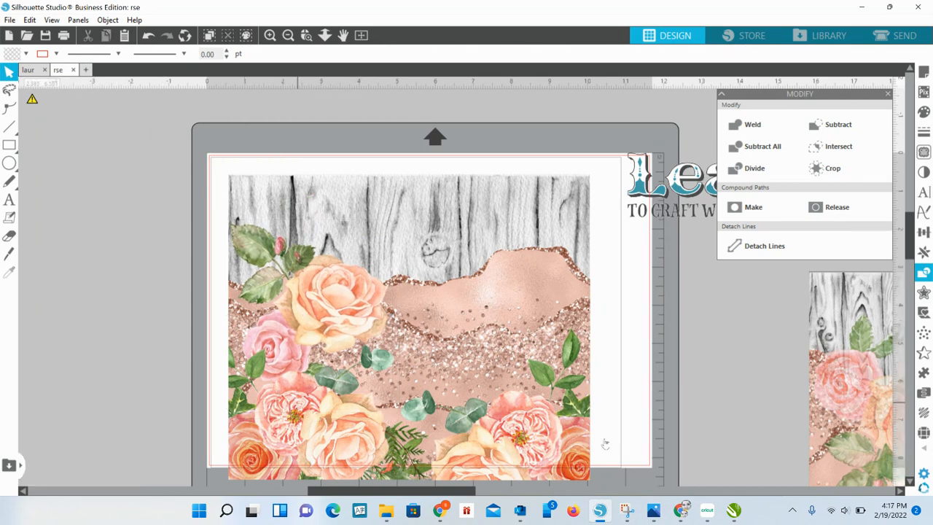
drag(183, 197, 631, 484)
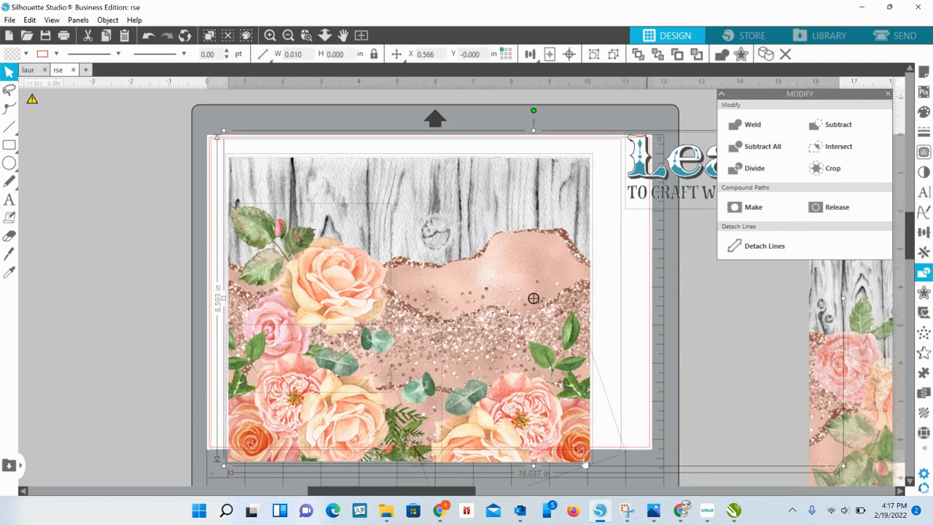
drag(552, 414, 540, 363)
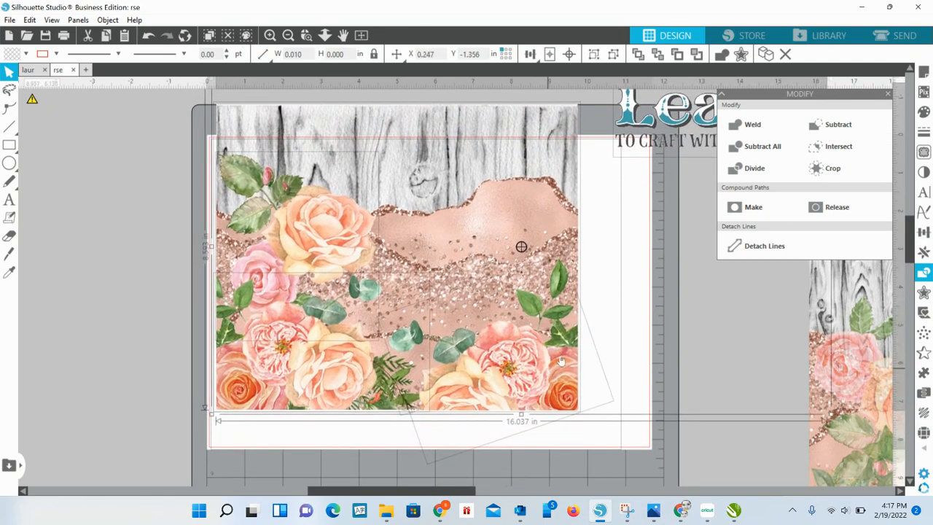
click(95, 278)
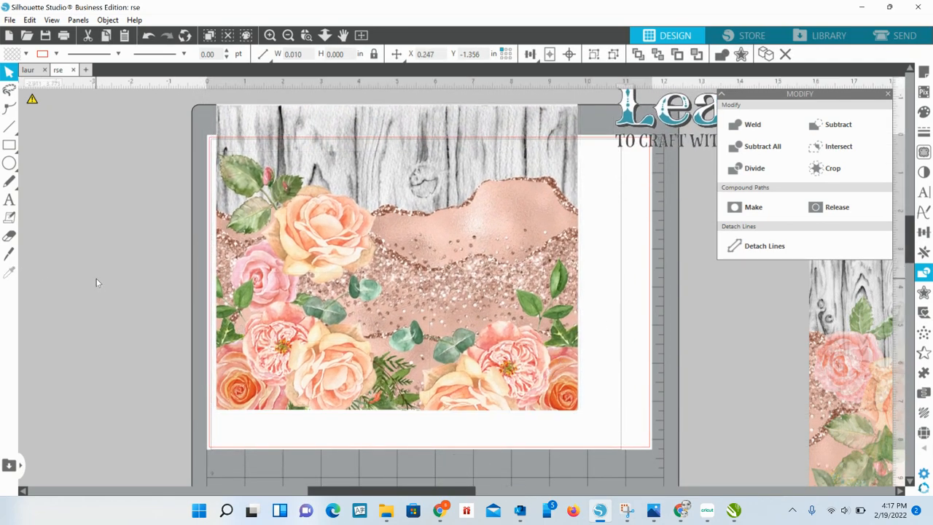
- Make the upper-left rose bouquet partly transparent so the wood and glitter background shows through
click(299, 240)
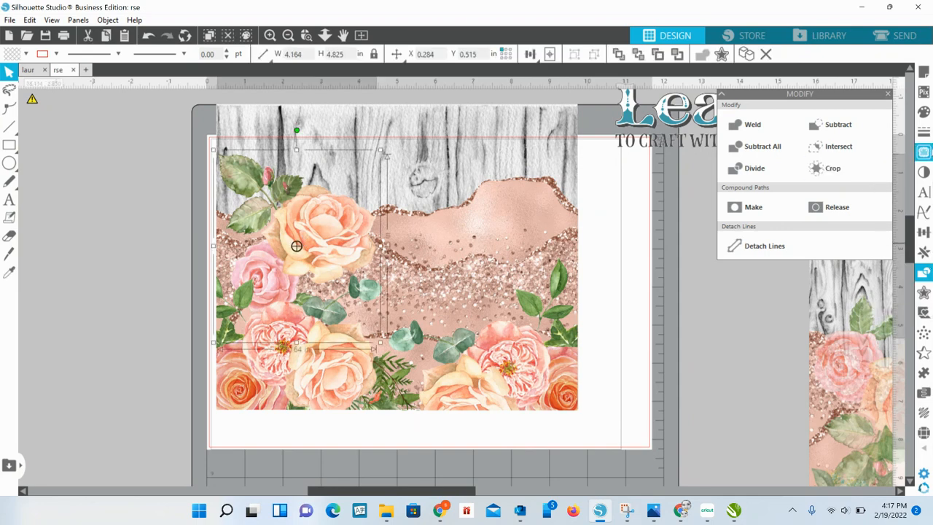
click(924, 113)
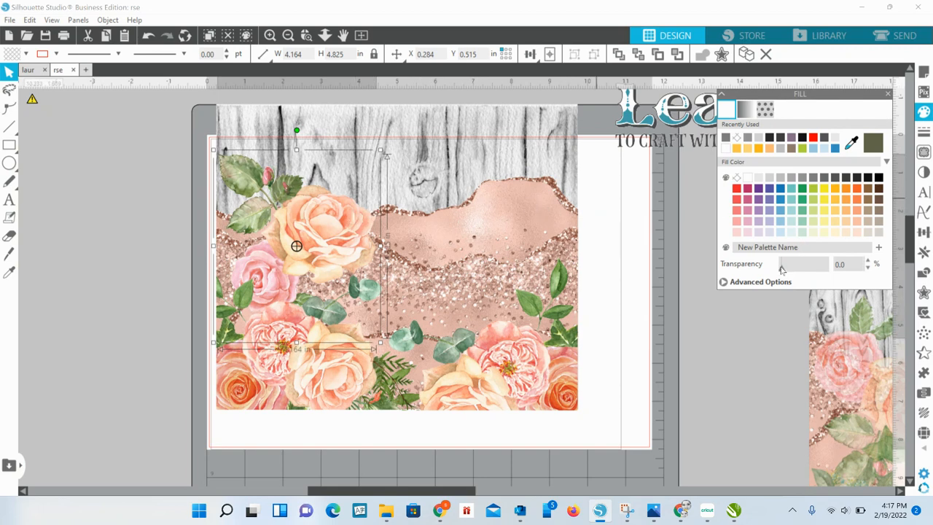
drag(784, 269, 801, 269)
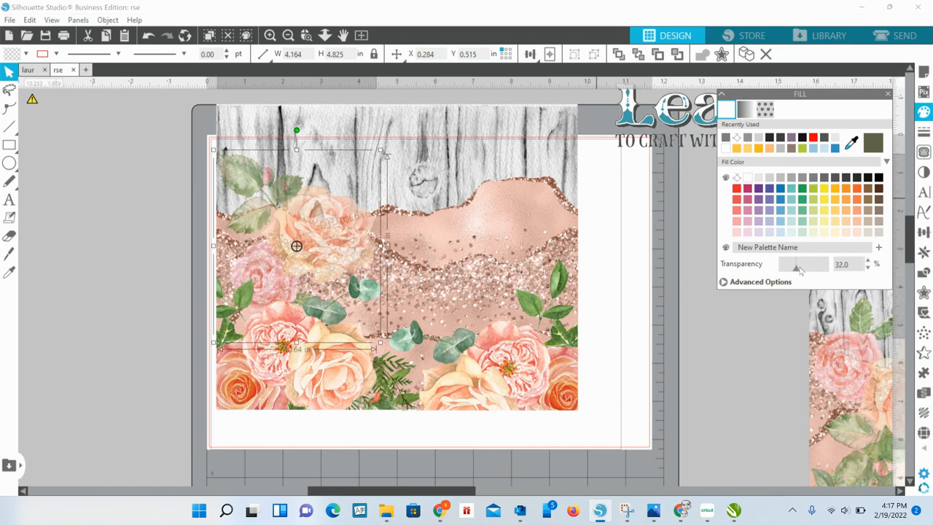
drag(800, 270, 804, 271)
- Set the fill transparency to about 56% for the lower-left bouquet and 49% for the lower-right bouquet
click(314, 375)
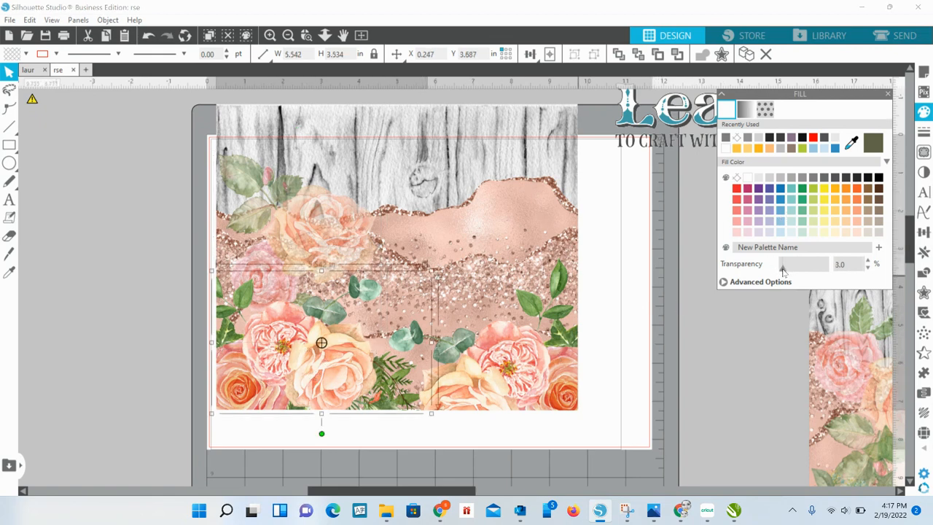
drag(781, 270, 808, 271)
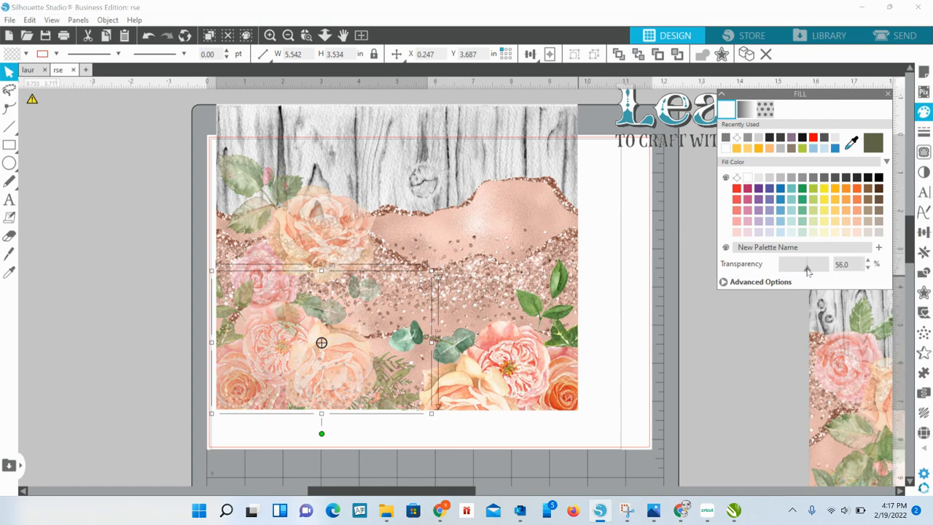
click(499, 386)
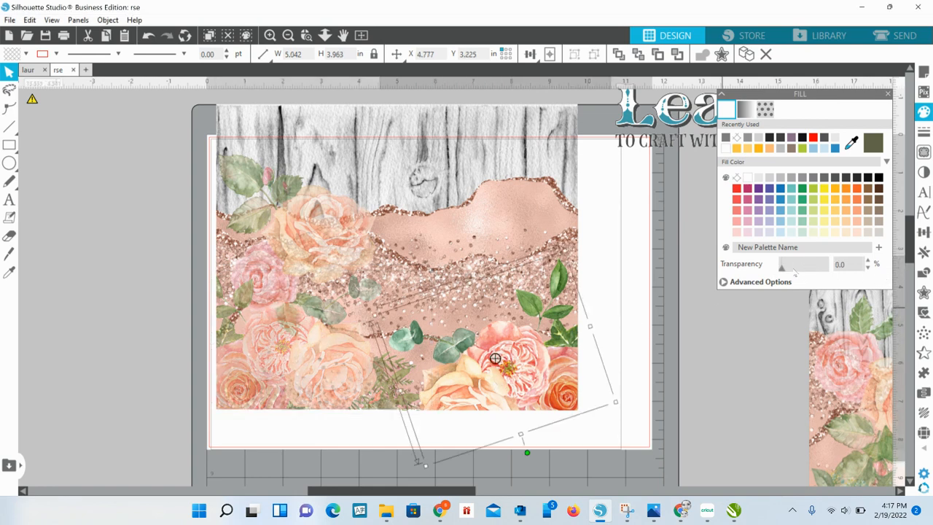
drag(782, 269, 796, 271)
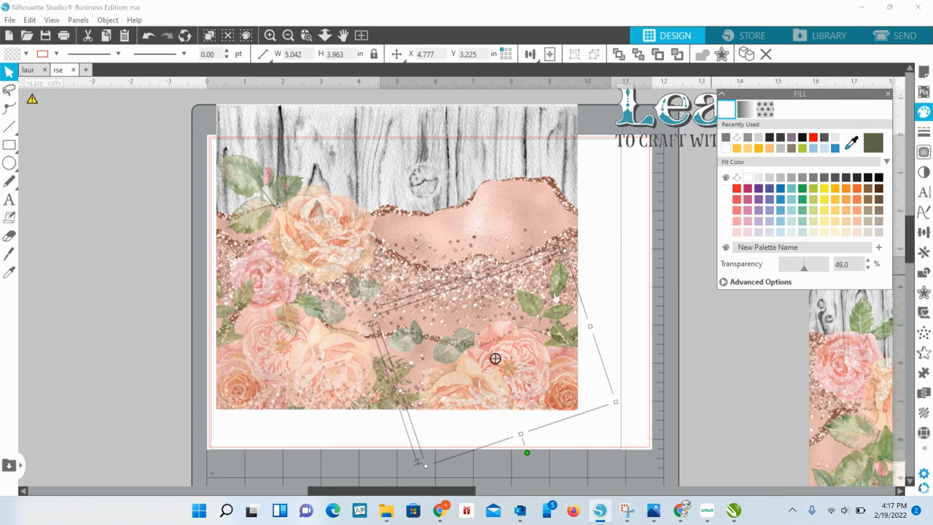
- Group the panel with all three bouquets and position the group inside the page's cut border
click(117, 265)
drag(135, 114, 548, 431)
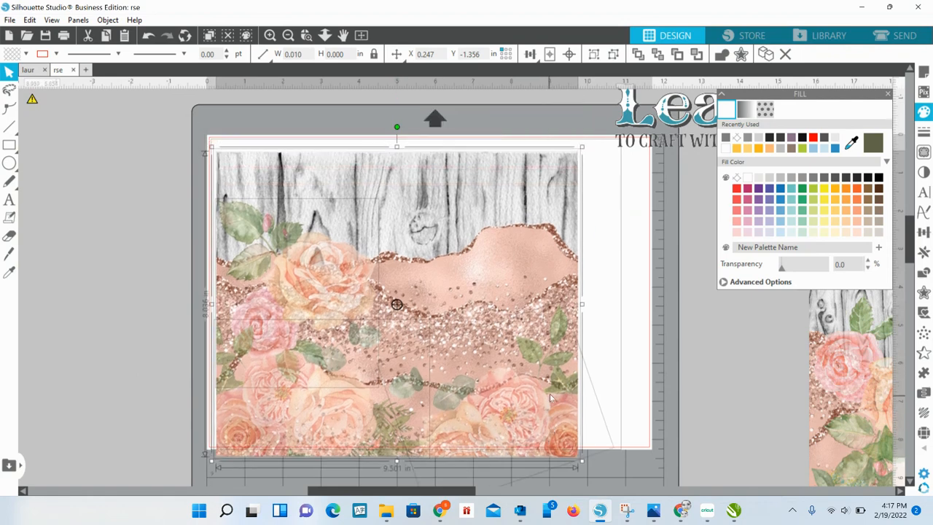
right_click(481, 363)
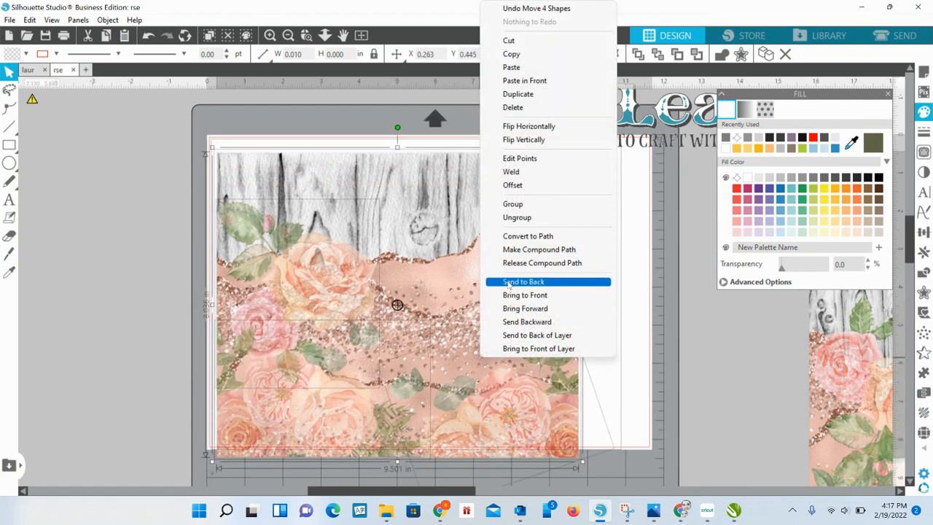
click(514, 204)
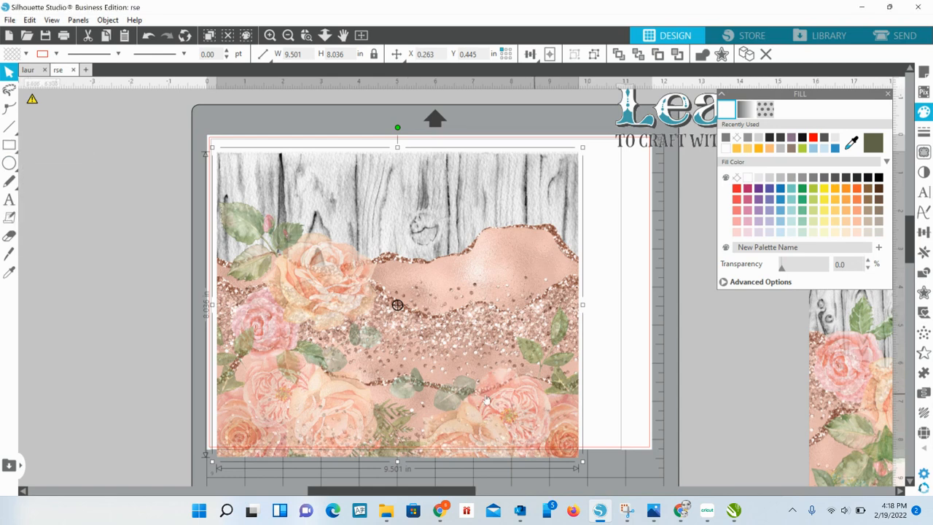
drag(464, 399, 468, 385)
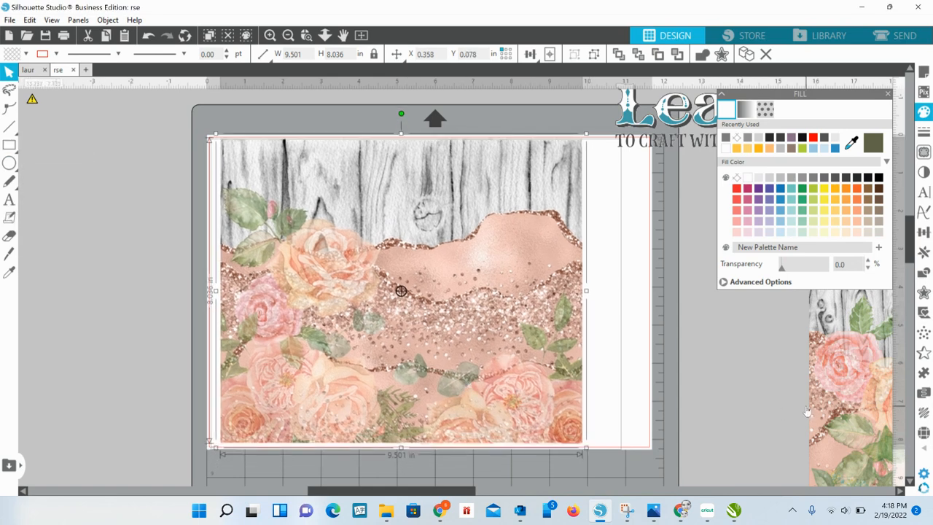
- Move the finished sample design with the script name closer, just beyond the page's right edge
drag(841, 401, 495, 301)
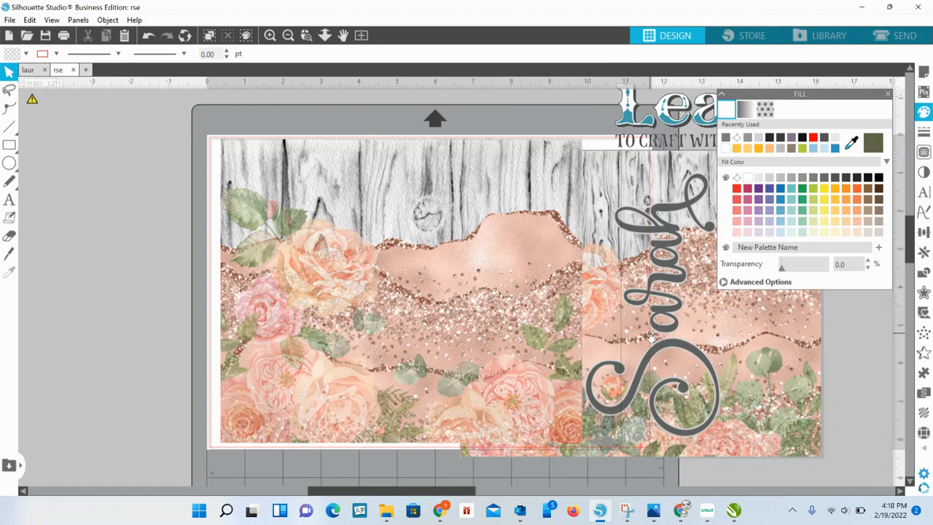
drag(651, 336, 880, 341)
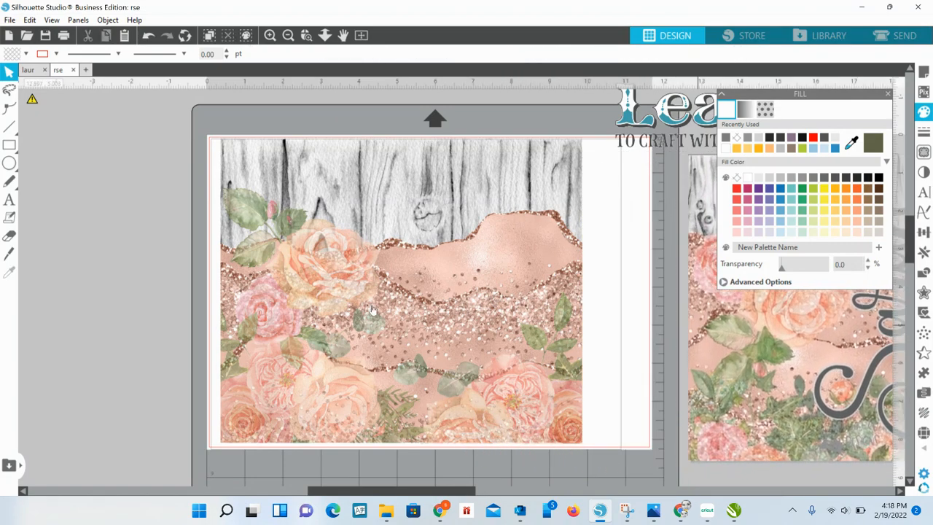
- Start a new text object and set its font to Sweet boho
click(9, 199)
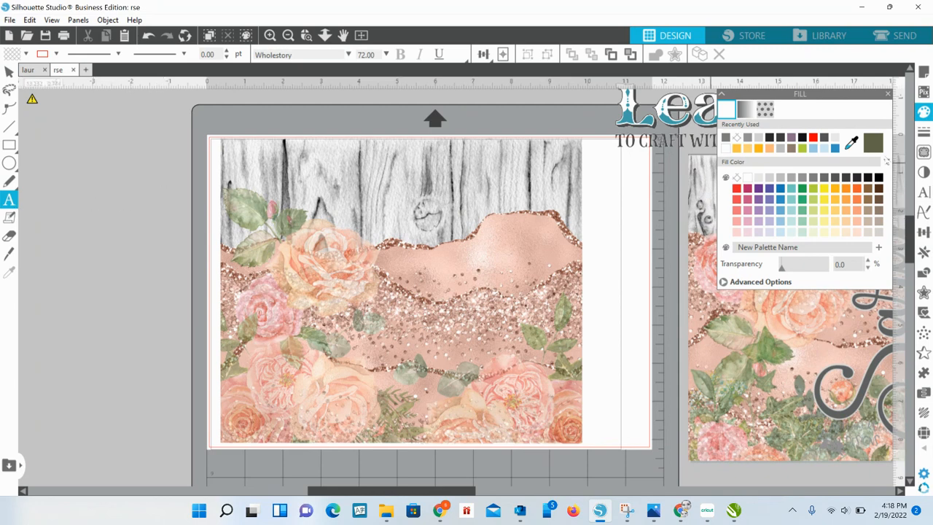
click(926, 194)
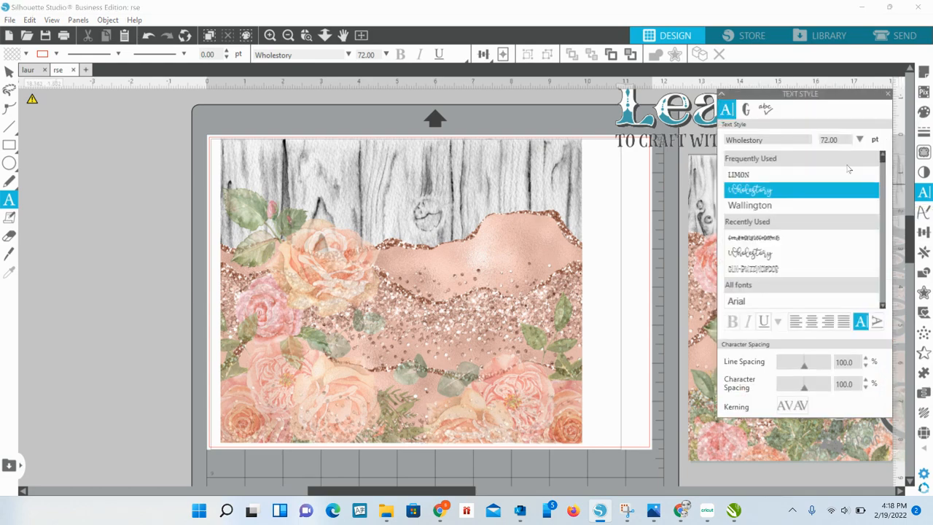
key(BackSpace)
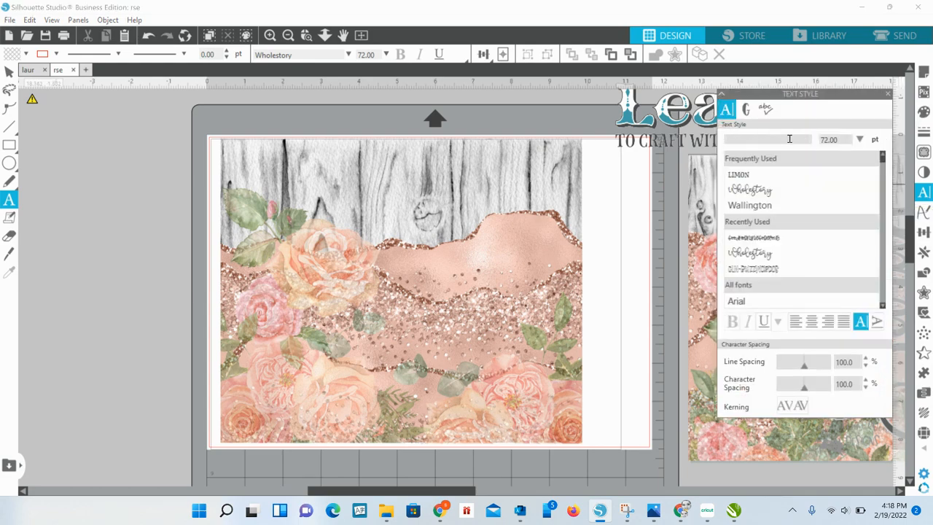
text(swet)
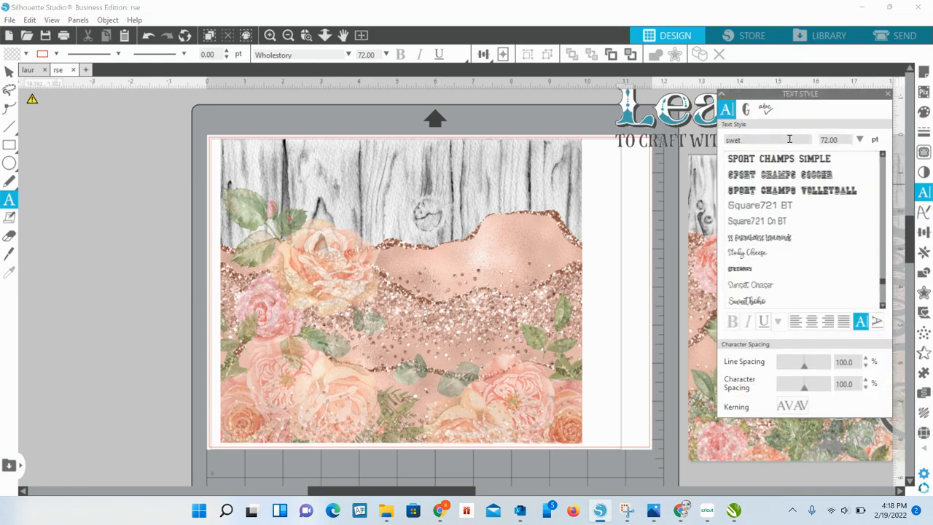
key(BackSpace)
text(et boho)
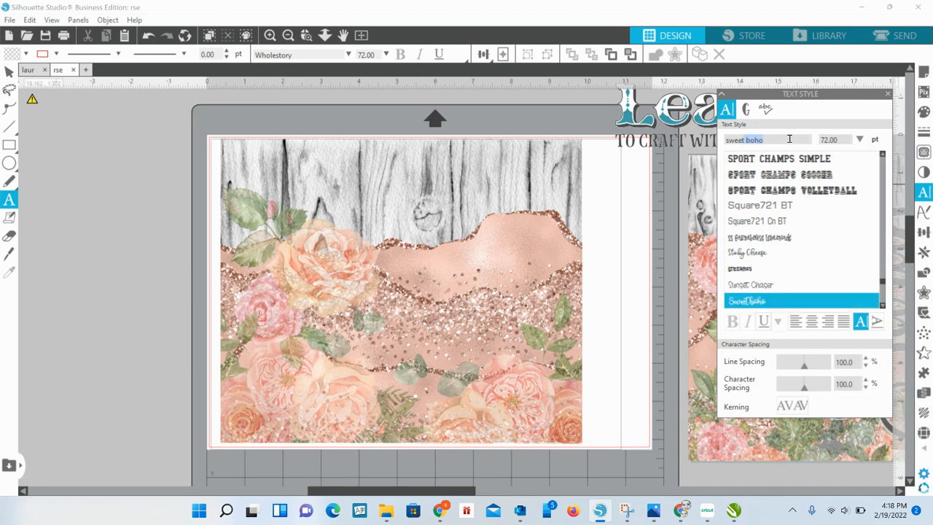
click(762, 303)
- Enter the recipient's first name as text in the empty area beside the page's upper-left corner
click(93, 149)
text(S)
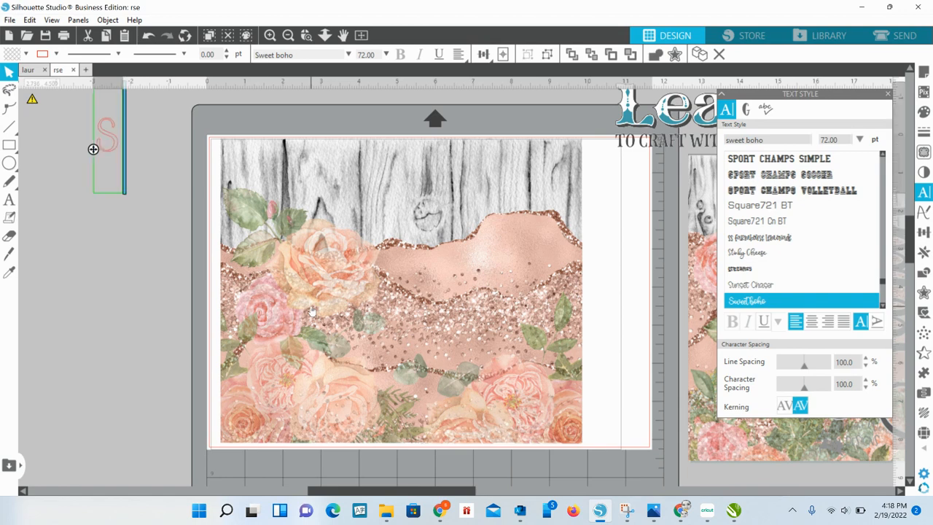
text(iob)
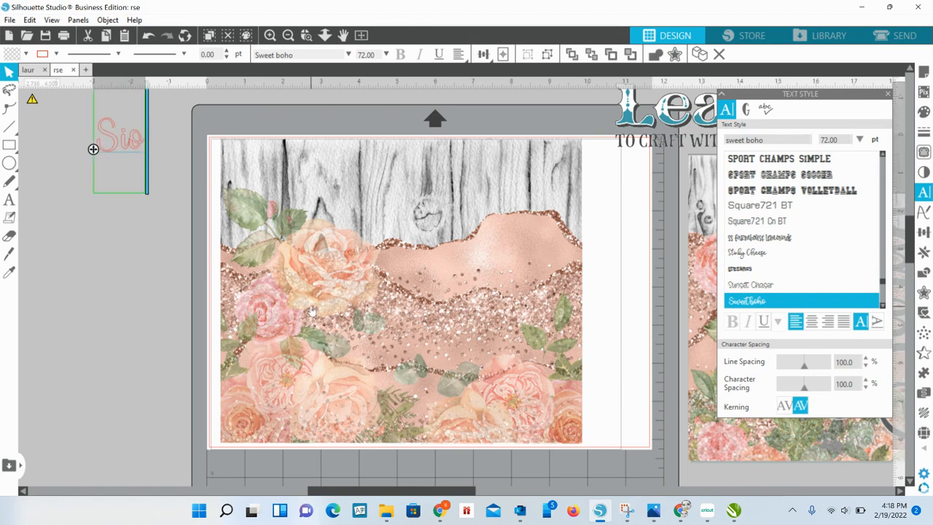
text(han)
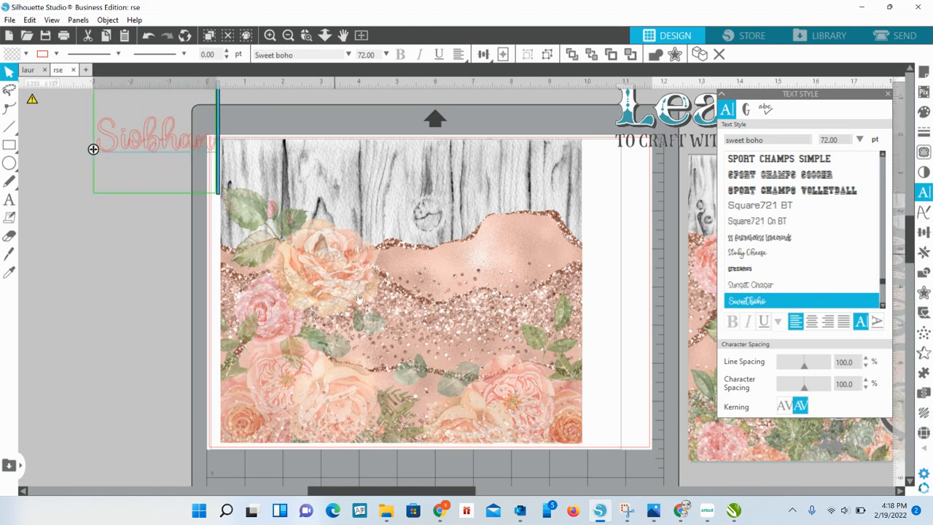
click(69, 225)
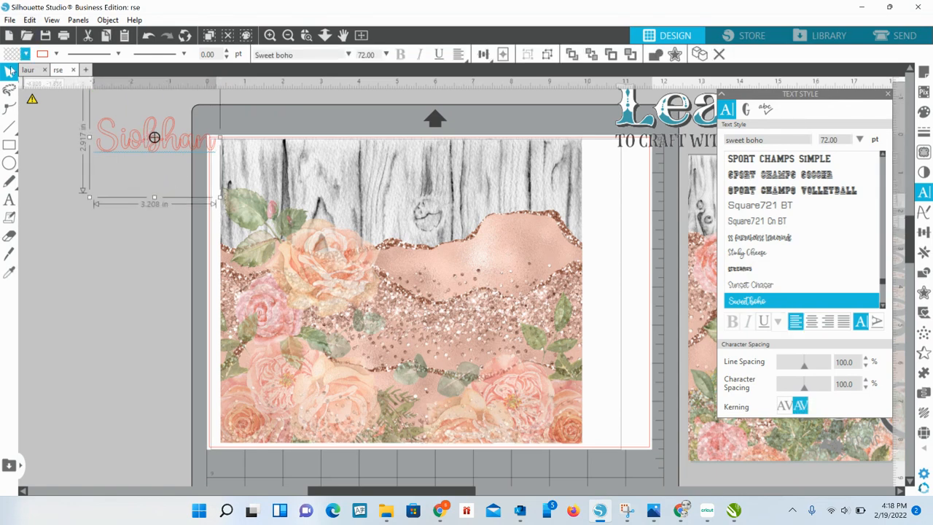
- Fill the name text with dark gray and set its outline to no colour
click(26, 55)
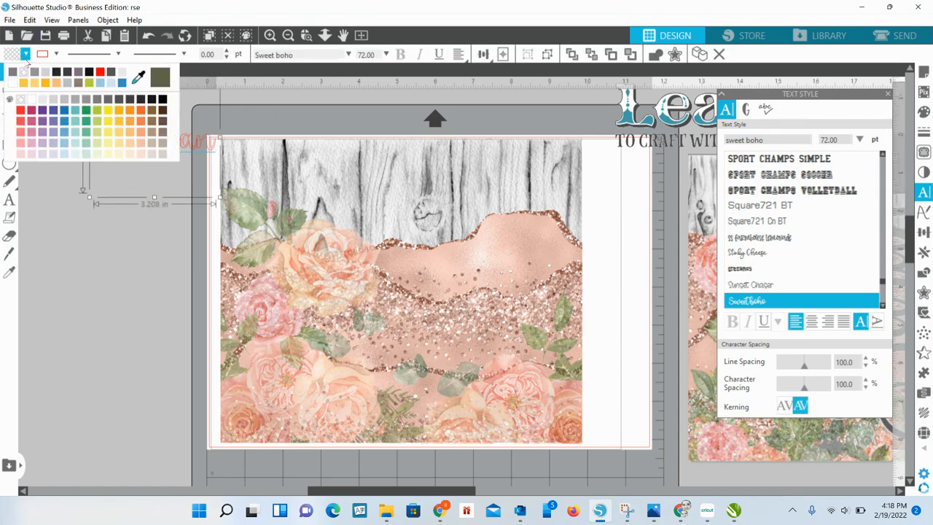
click(67, 73)
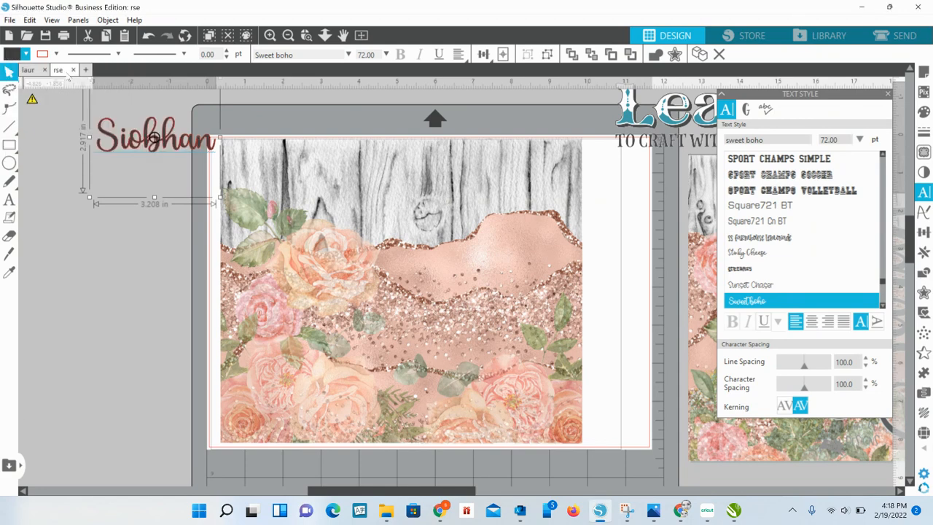
click(56, 54)
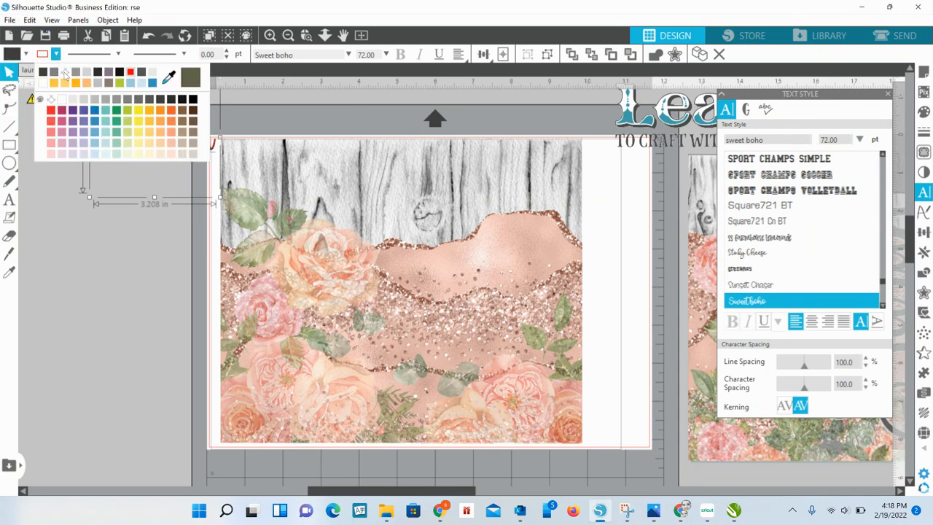
click(65, 73)
- Move the name slightly down and enlarge it proportionally to about 5.5 inches wide
drag(128, 142, 112, 182)
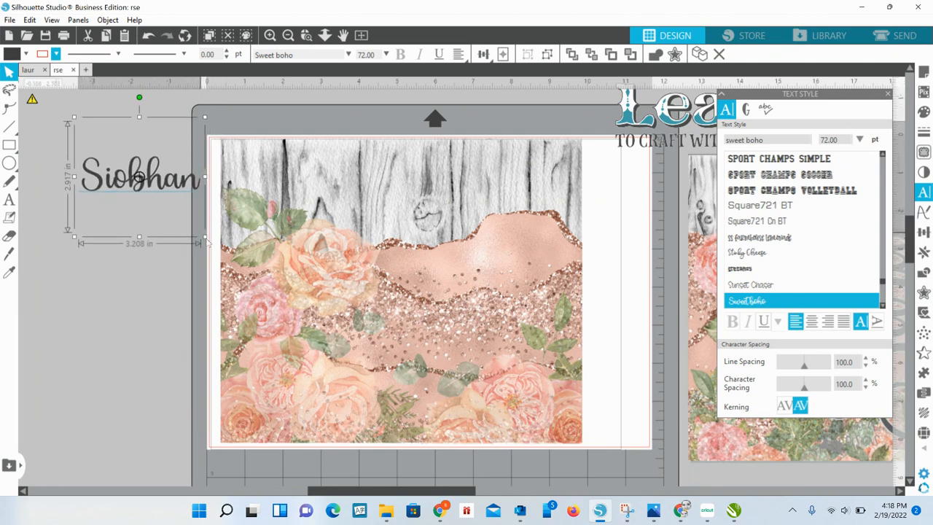
drag(206, 238, 293, 318)
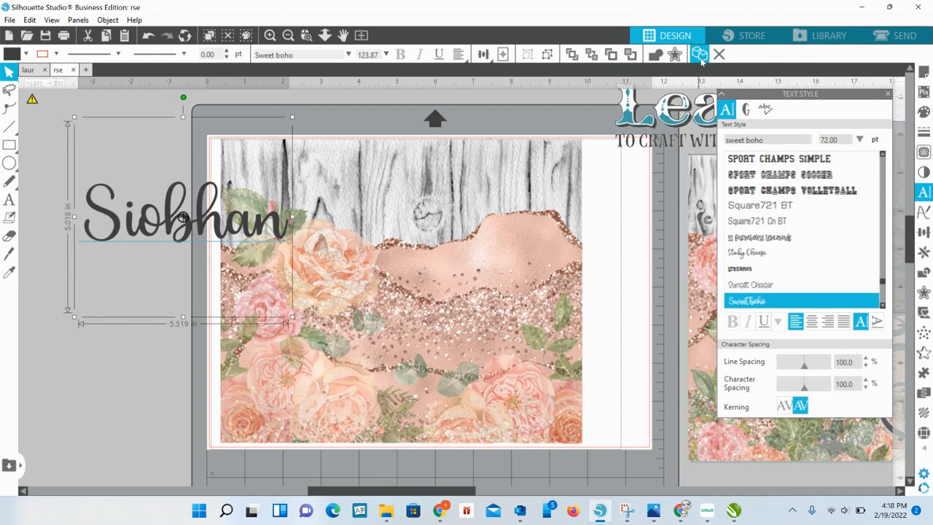
- Duplicate the dark gray name below the original and fill the copy with black
drag(123, 206, 136, 207)
drag(187, 222, 181, 323)
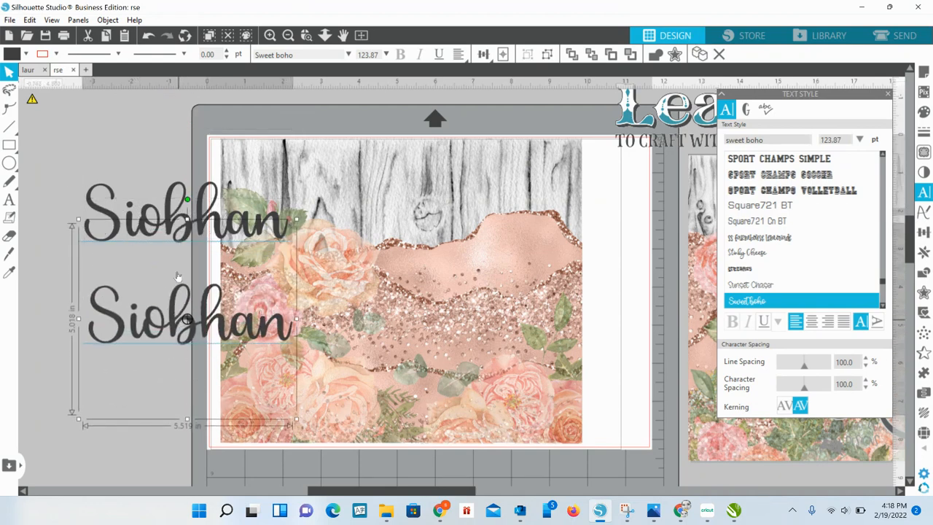
click(26, 54)
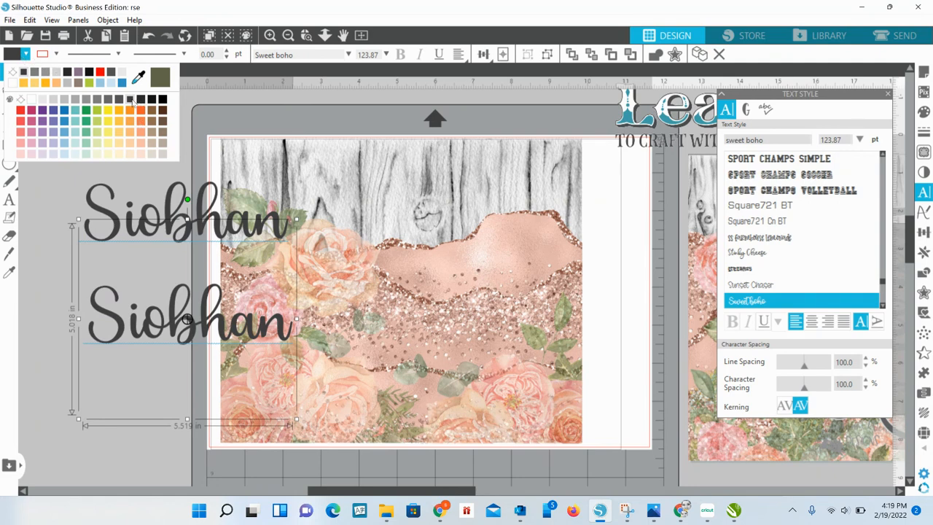
click(162, 100)
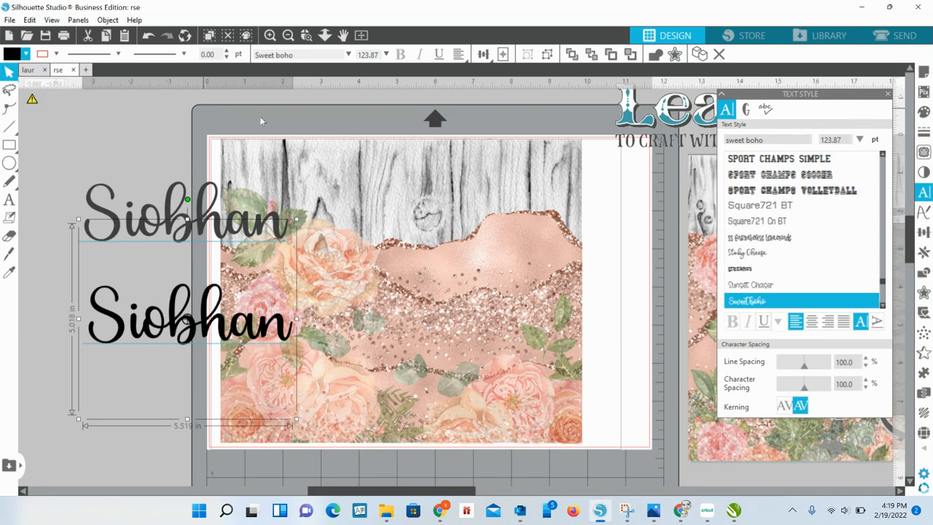
- Delete the black copy of the name and reposition the dark gray one beside the design's upper rose
click(255, 113)
drag(179, 209, 168, 187)
click(158, 236)
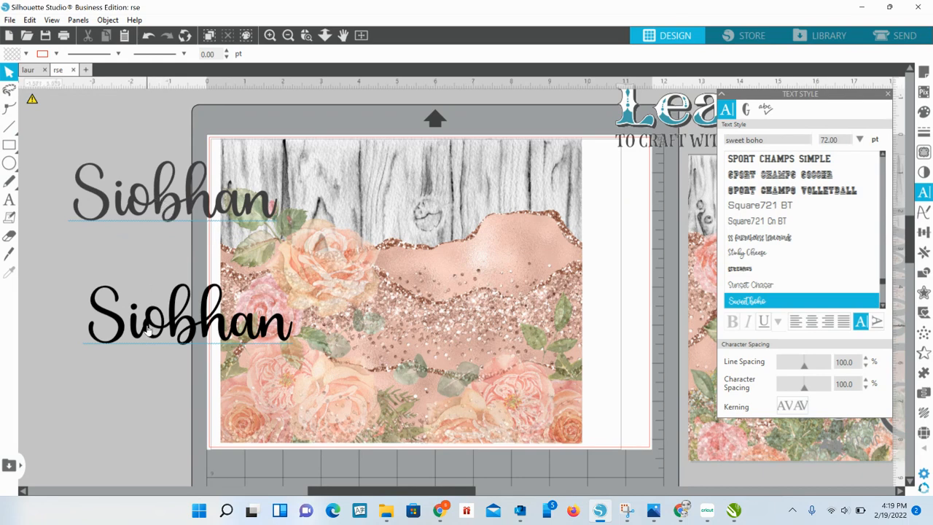
click(148, 330)
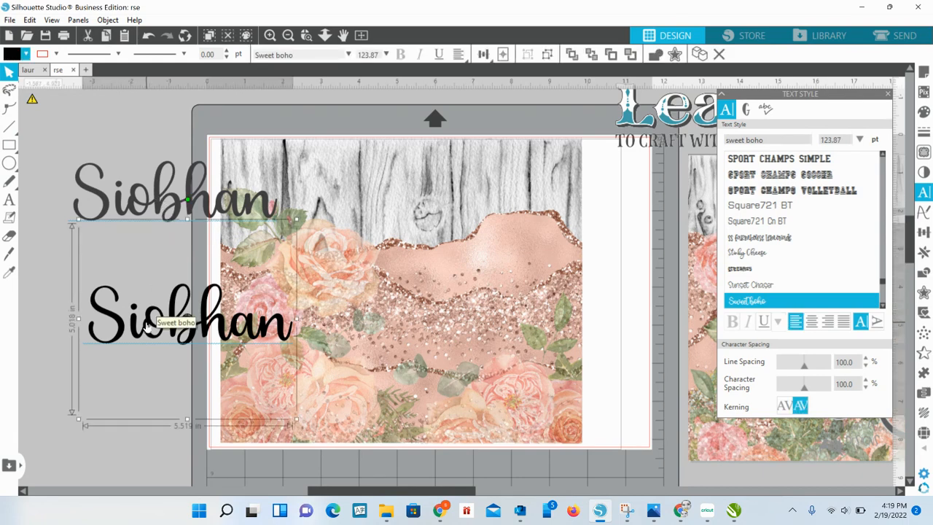
key(Delete)
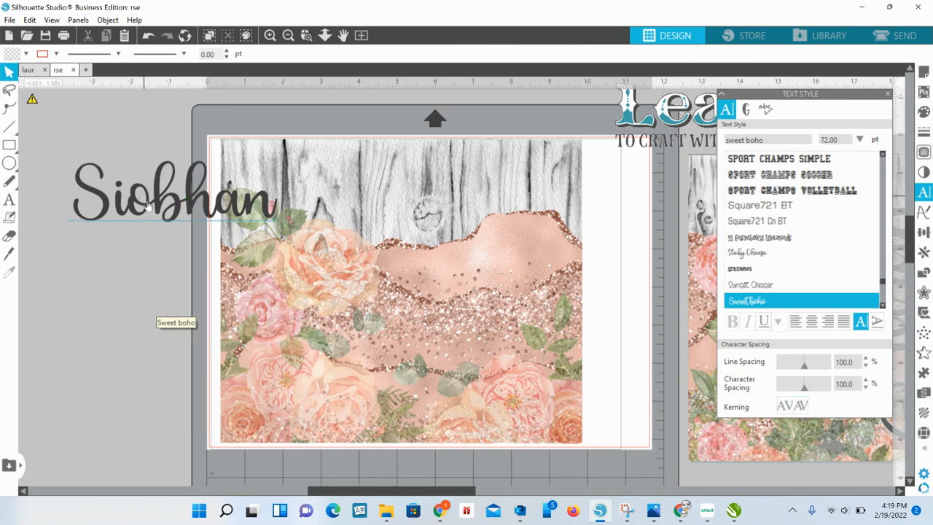
drag(148, 208, 188, 251)
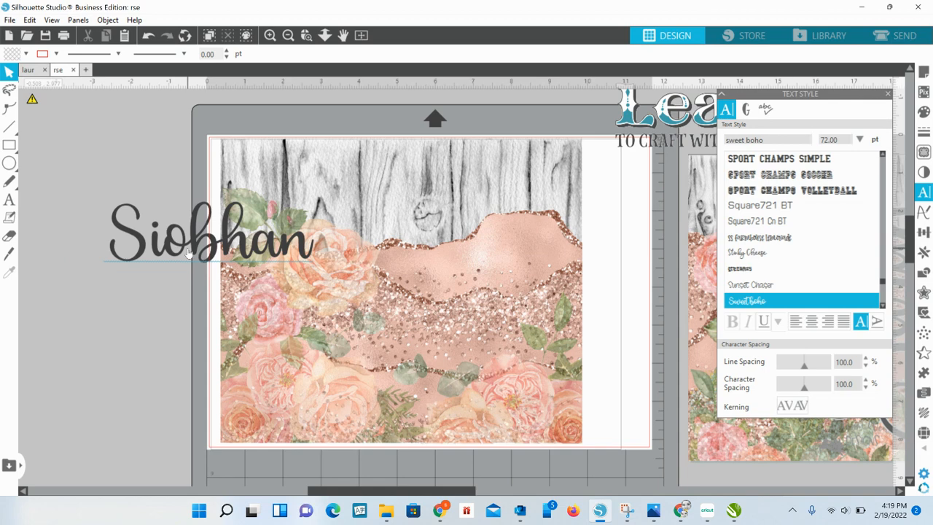
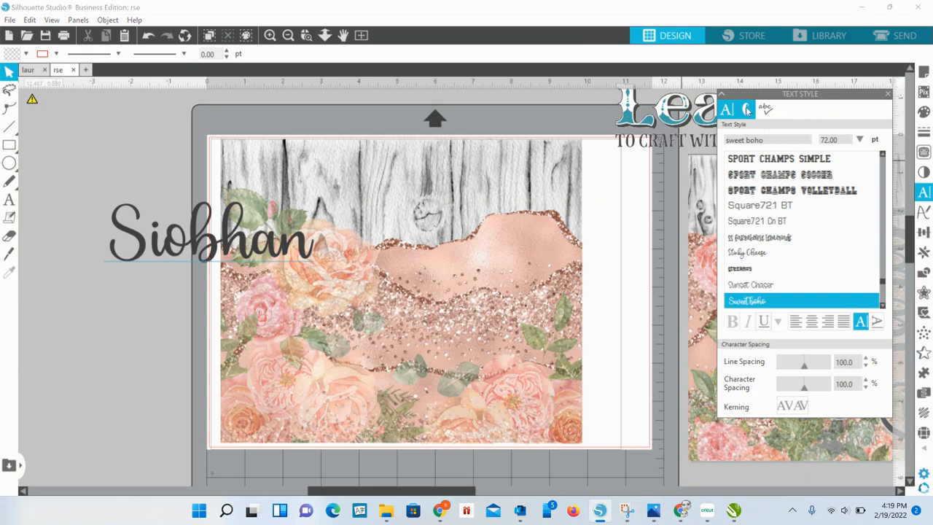
- Show the Sweet boho glyphs and move the name up across the wood section's left edge
click(747, 110)
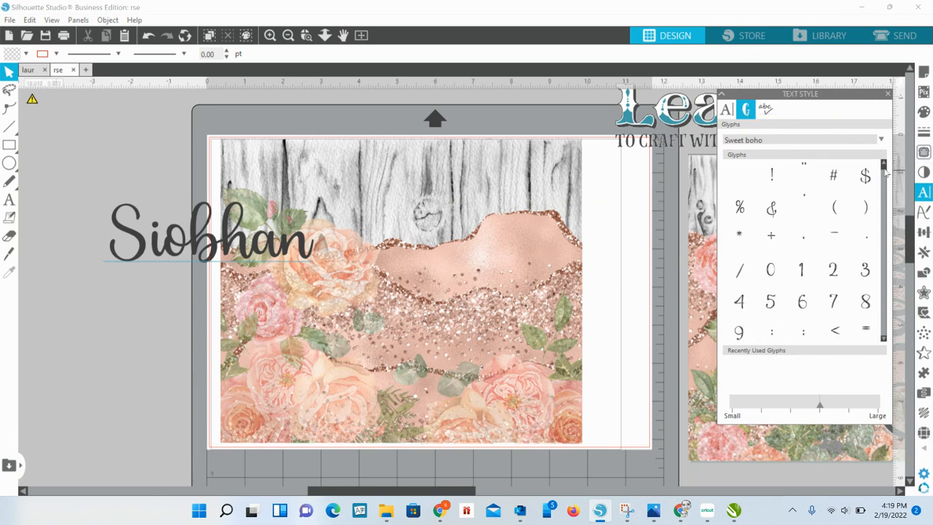
drag(885, 171, 906, 241)
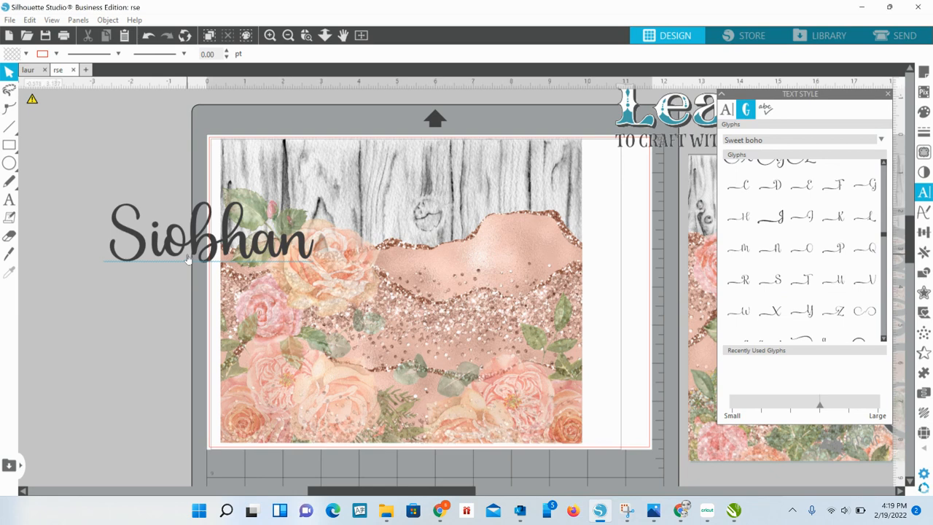
drag(284, 247, 255, 195)
drag(156, 207, 156, 210)
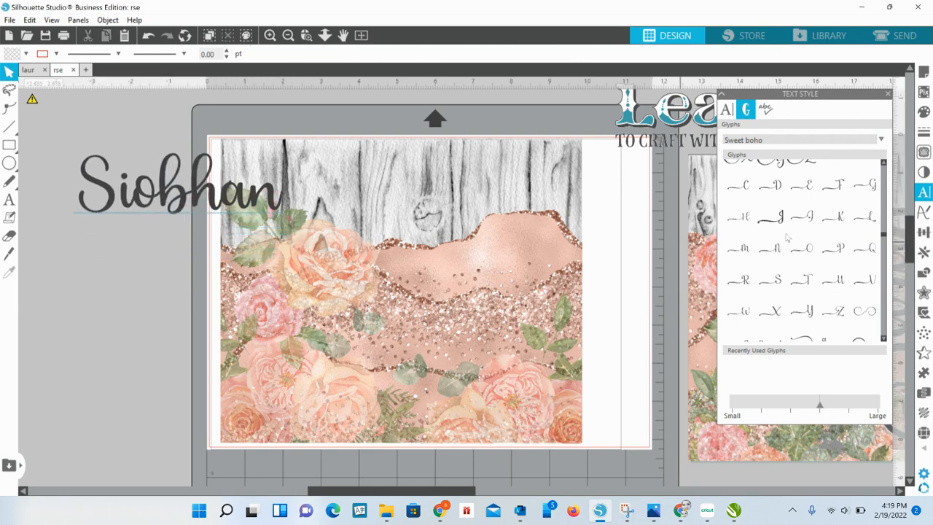
- Replace the name's capital S with the large curled S glyph from the Sweet boho font
click(115, 202)
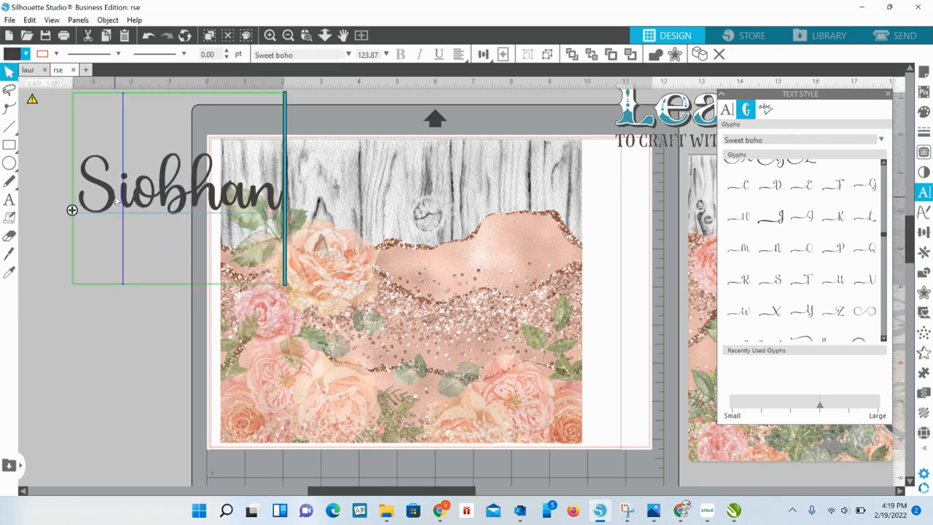
key(BackSpace)
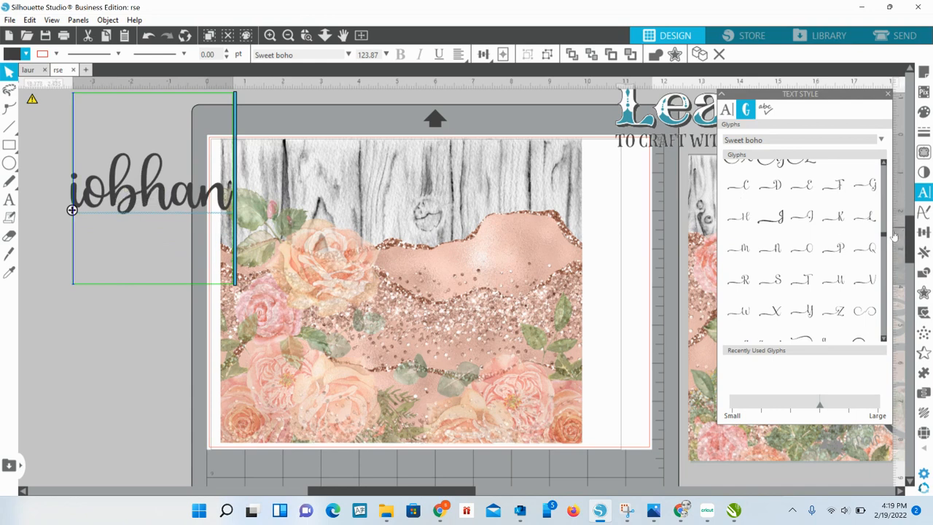
drag(885, 234, 889, 323)
scroll(802, 222, down, 3)
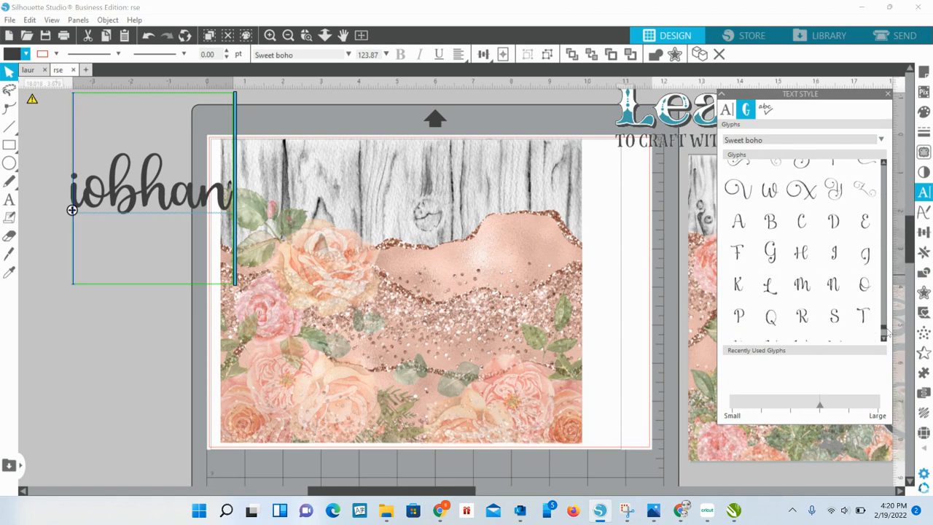
click(801, 213)
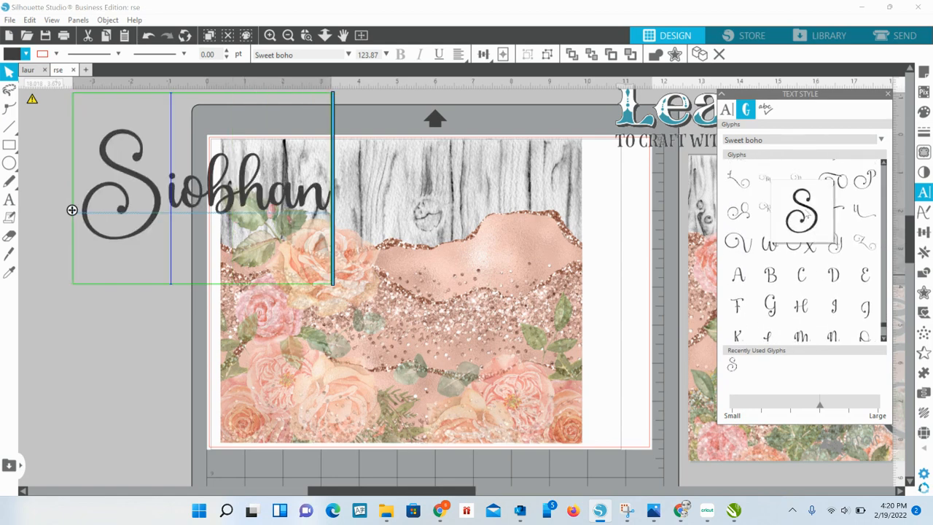
click(801, 212)
key(BackSpace)
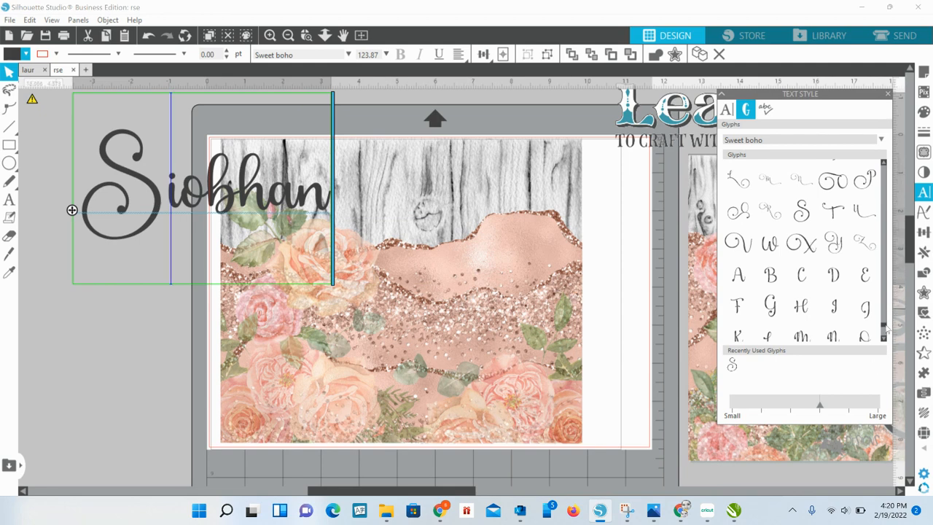
- Replace the letter b in the name with the Sweet boho b glyph that has a looping flourish on top
drag(886, 329, 855, 237)
scroll(802, 247, down, 2)
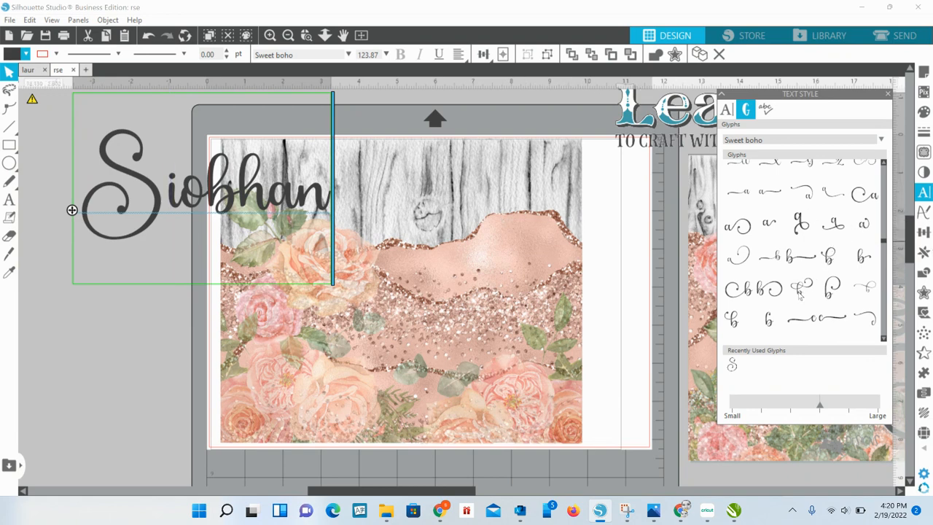
click(232, 202)
key(BackSpace)
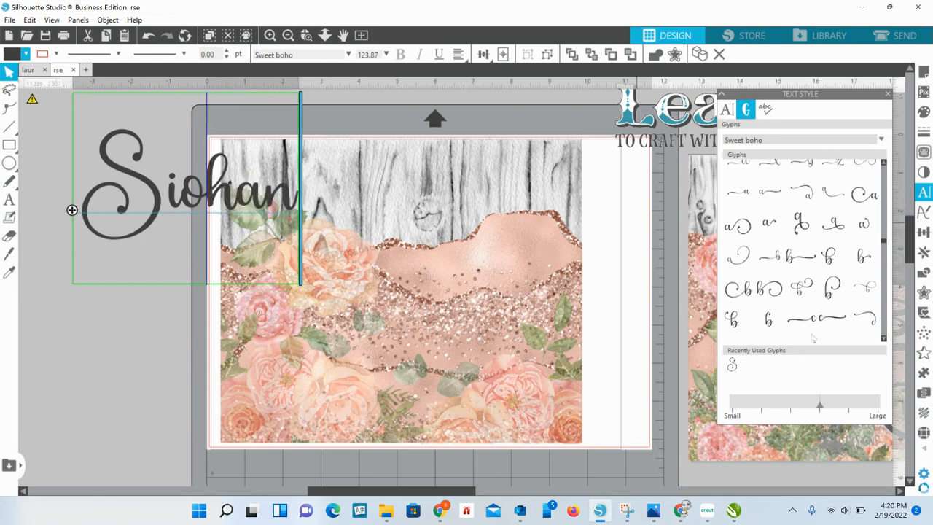
click(801, 292)
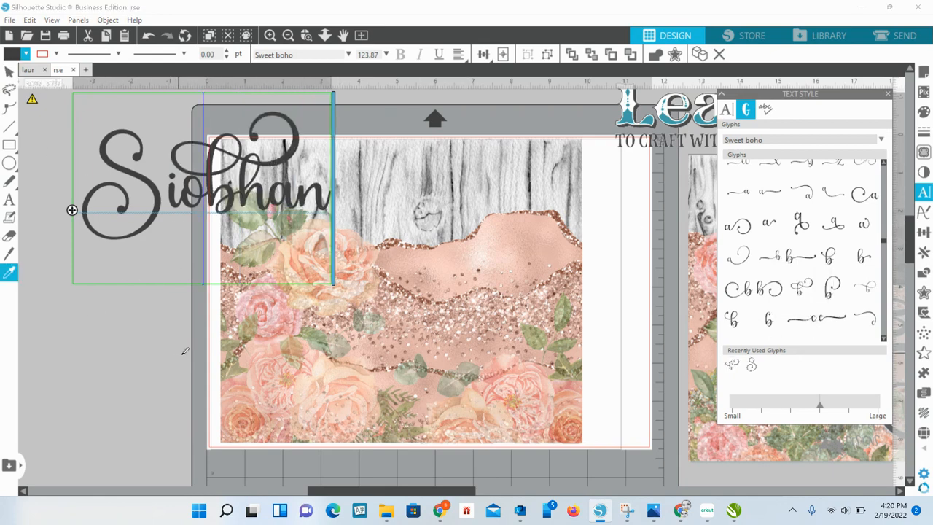
- Move the floral panel partly off the page's right side and delete the finished sample design
drag(231, 359, 223, 359)
click(243, 357)
drag(412, 375, 631, 386)
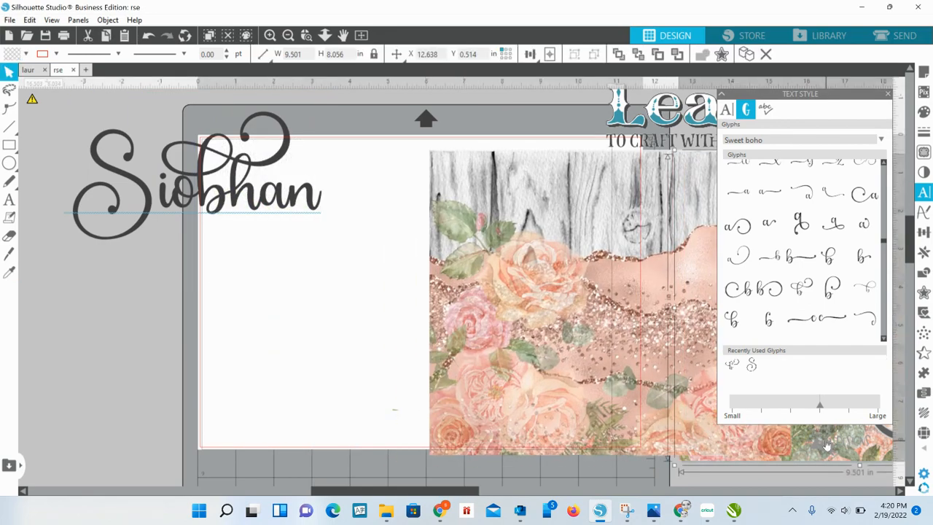
key(Delete)
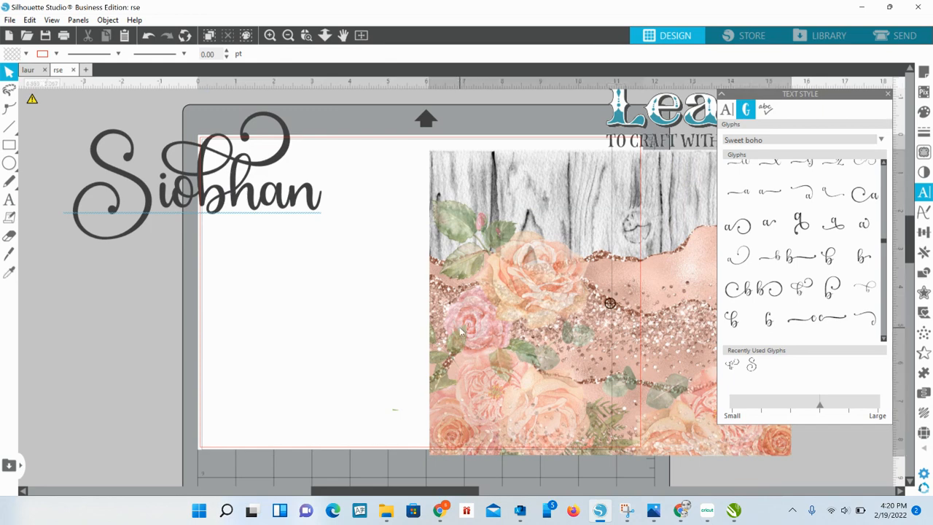
- Move the floral panel farther toward the page's right edge and place the name on the blank page area
drag(490, 345, 656, 354)
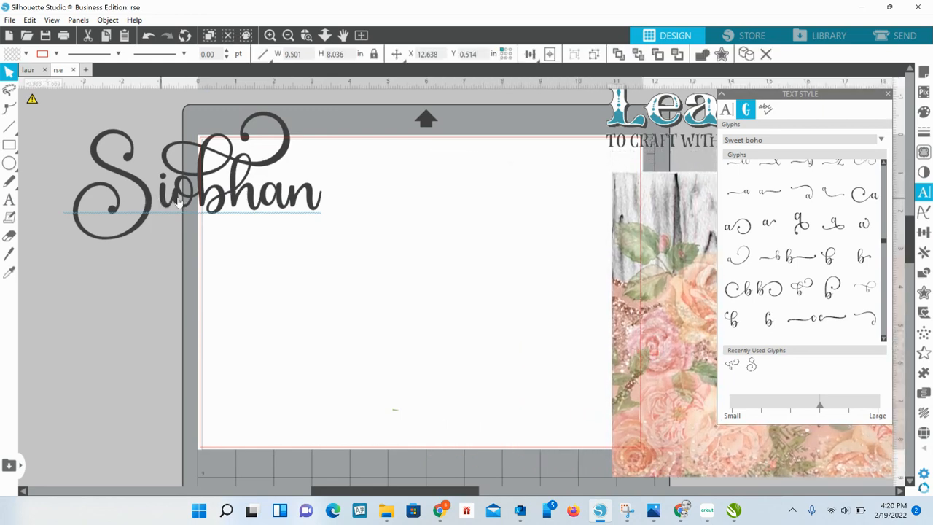
drag(177, 202, 363, 273)
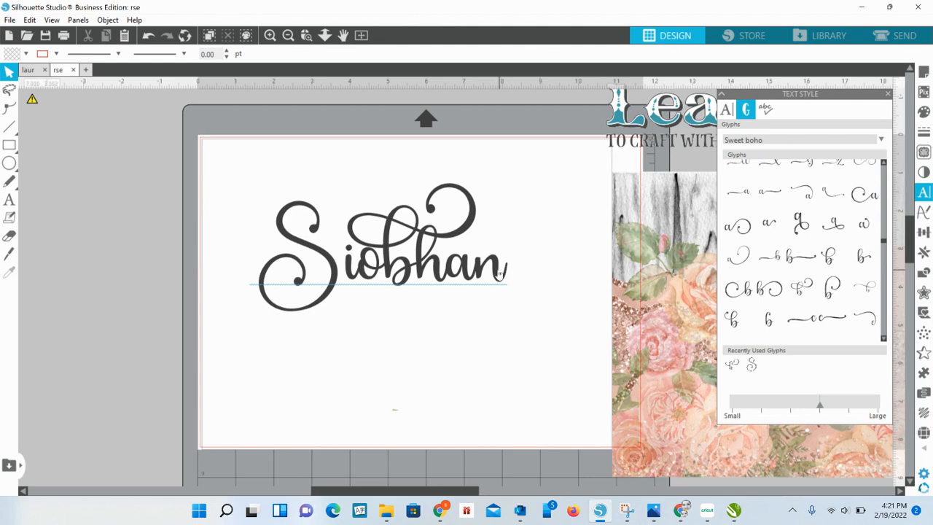
click(507, 280)
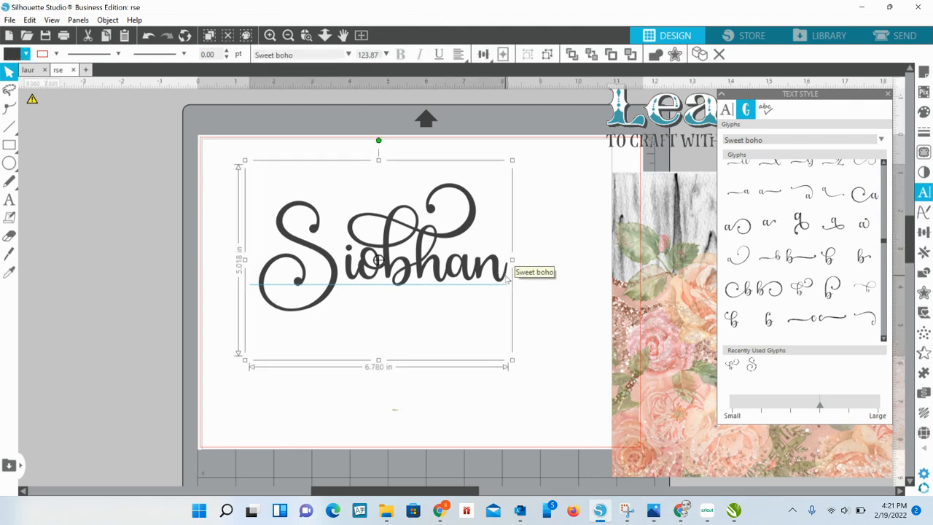
key(Delete)
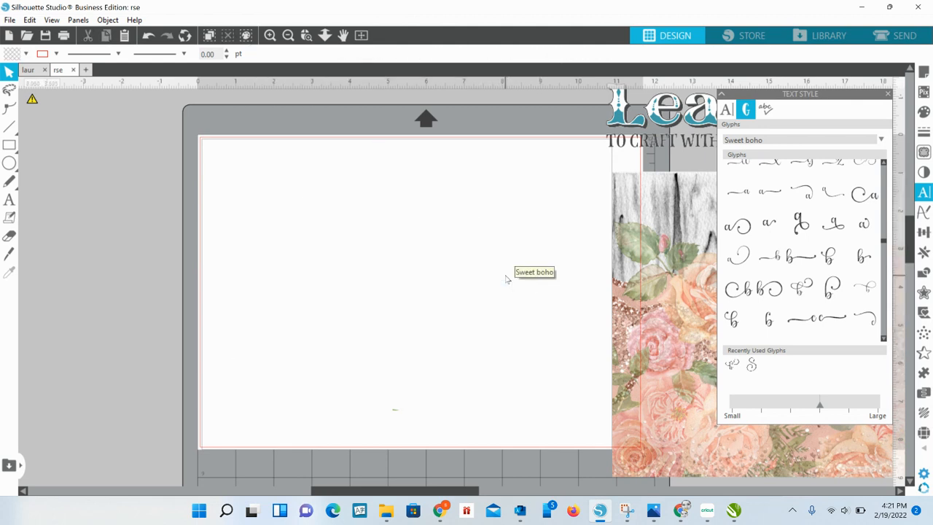
click(32, 21)
click(44, 34)
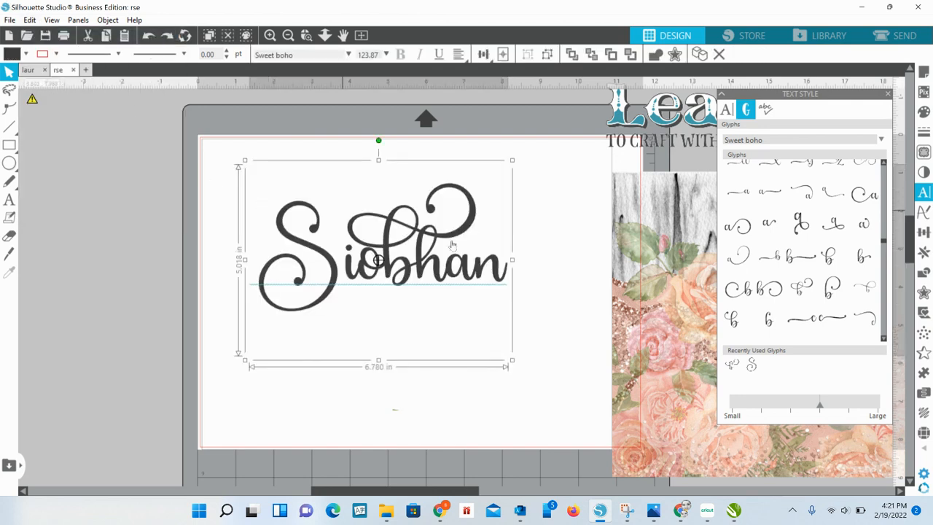
- Delete the final n from the name and bring the Sweet boho n glyphs into view
click(546, 306)
double_click(508, 273)
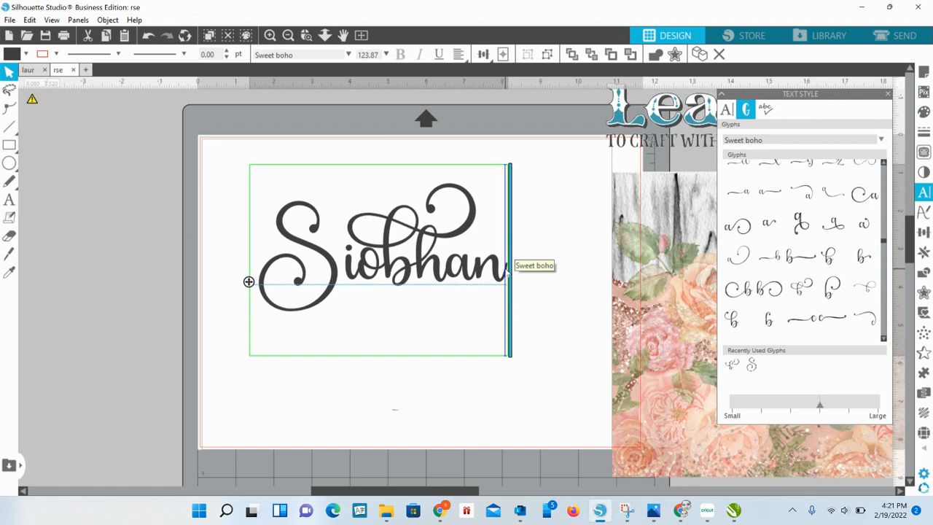
key(BackSpace)
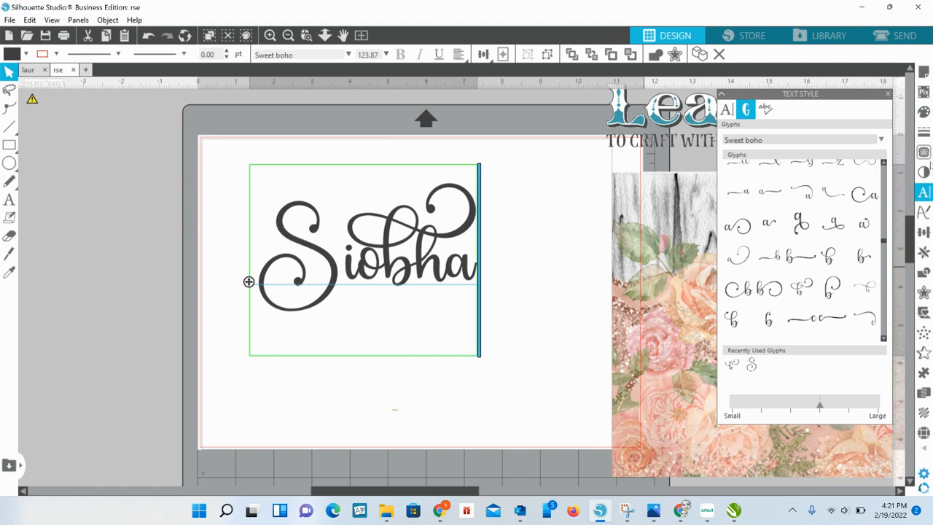
scroll(884, 244, down, 2)
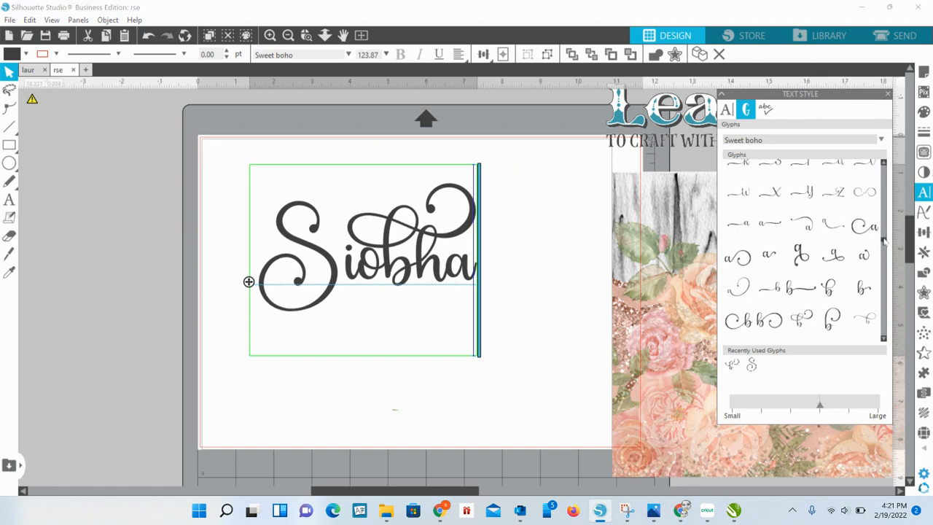
scroll(886, 249, down, 3)
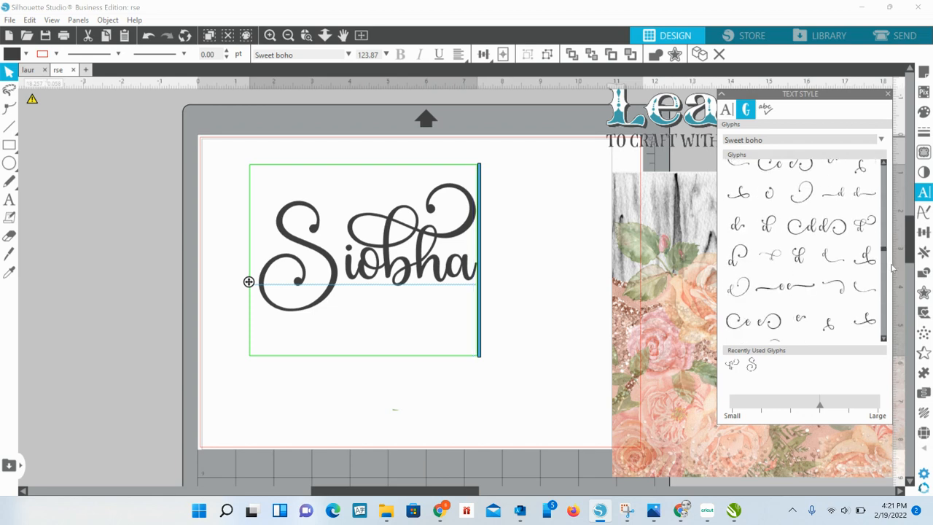
scroll(886, 261, down, 3)
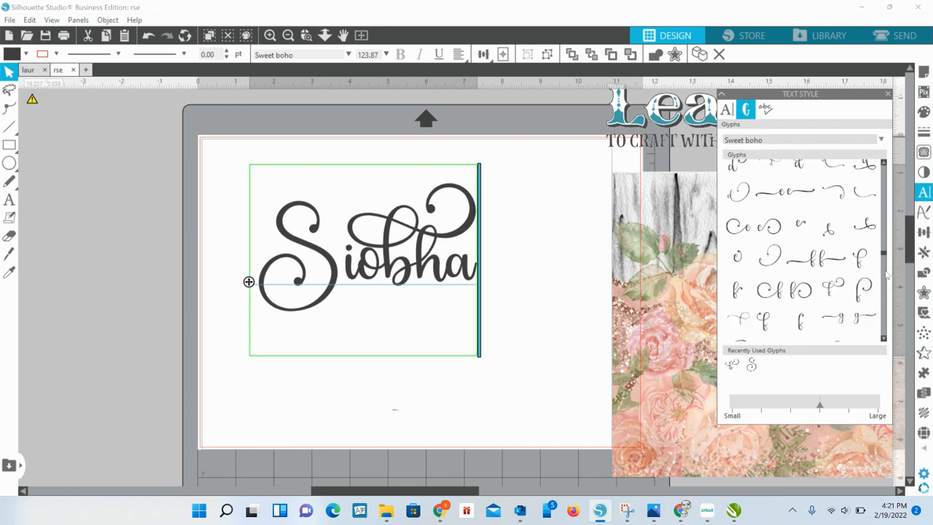
scroll(885, 254, down, 5)
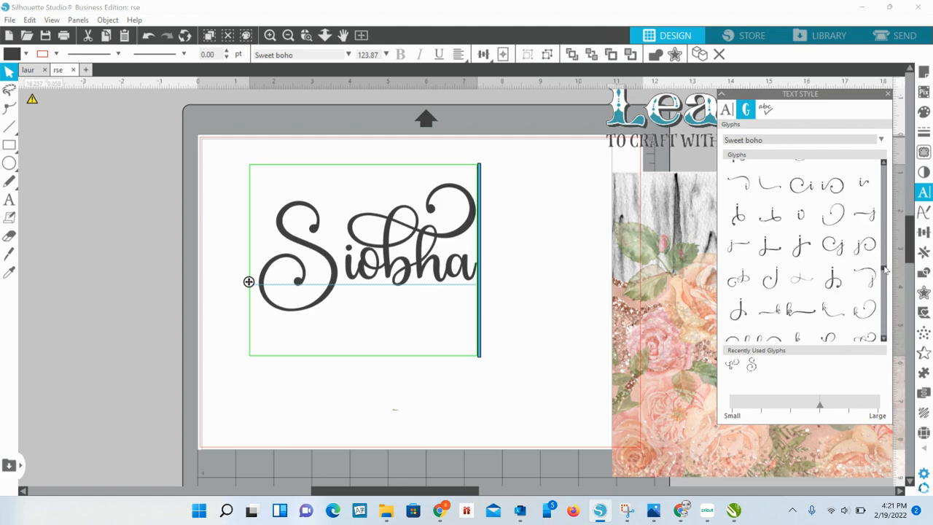
scroll(889, 282, down, 1)
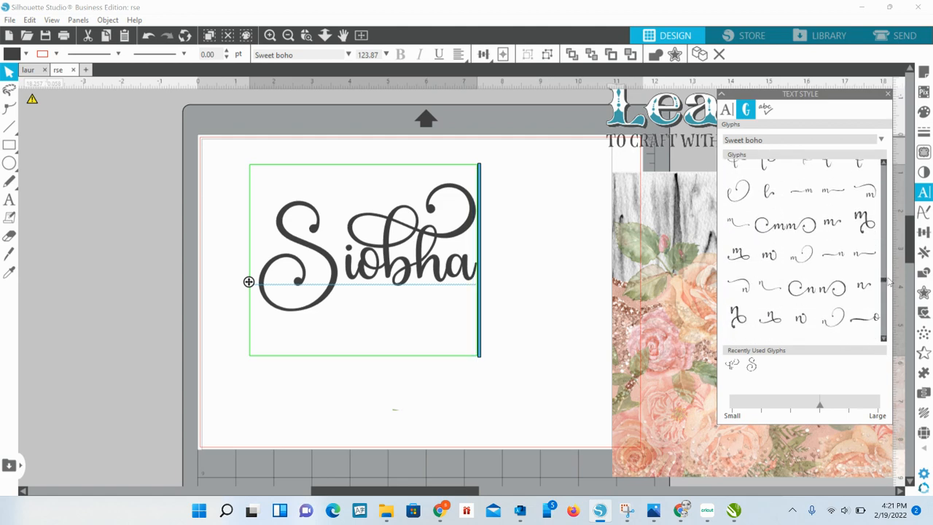
- Try ending the name with the n glyph whose long swash runs beneath the word, undoing the accidental removal of the a
double_click(773, 318)
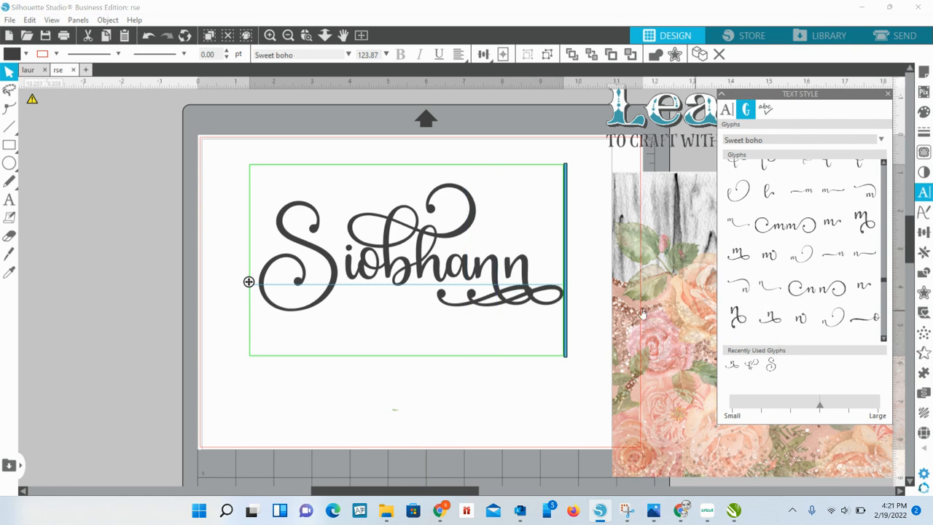
key(BackSpace)
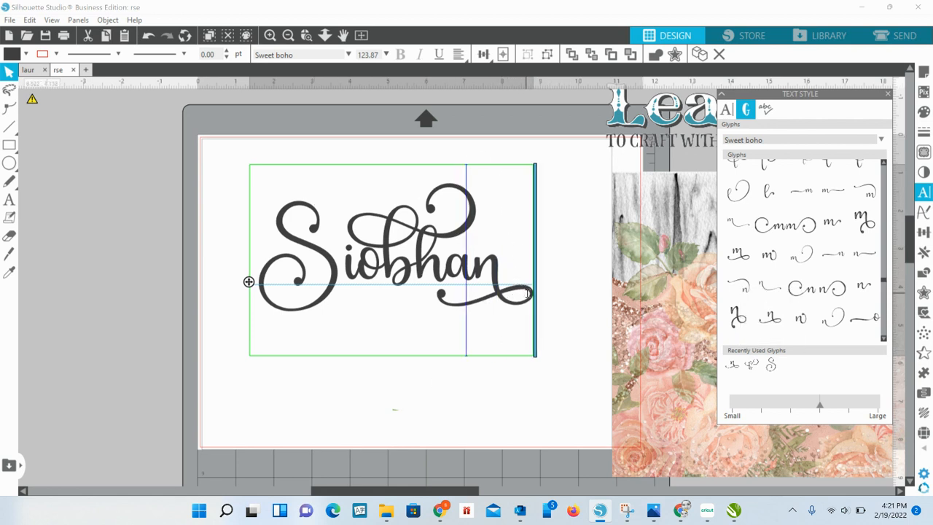
key(BackSpace)
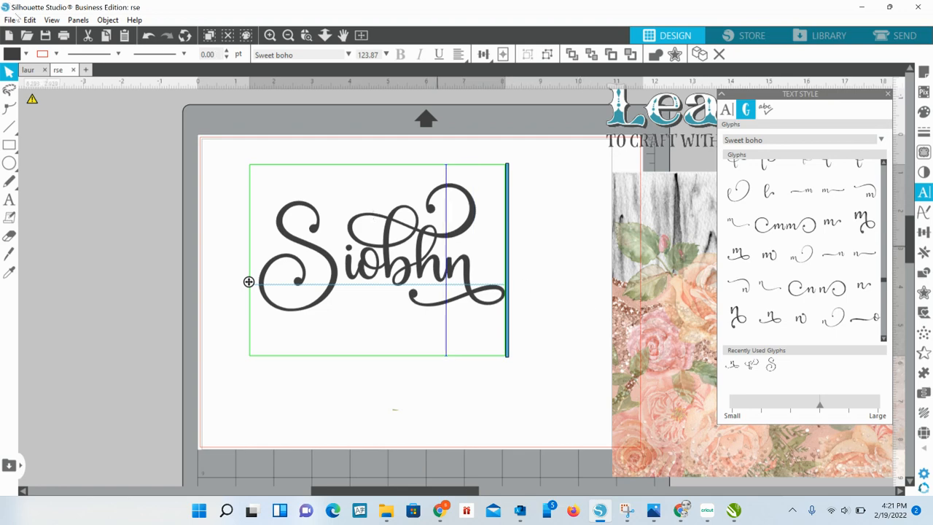
click(29, 20)
click(34, 32)
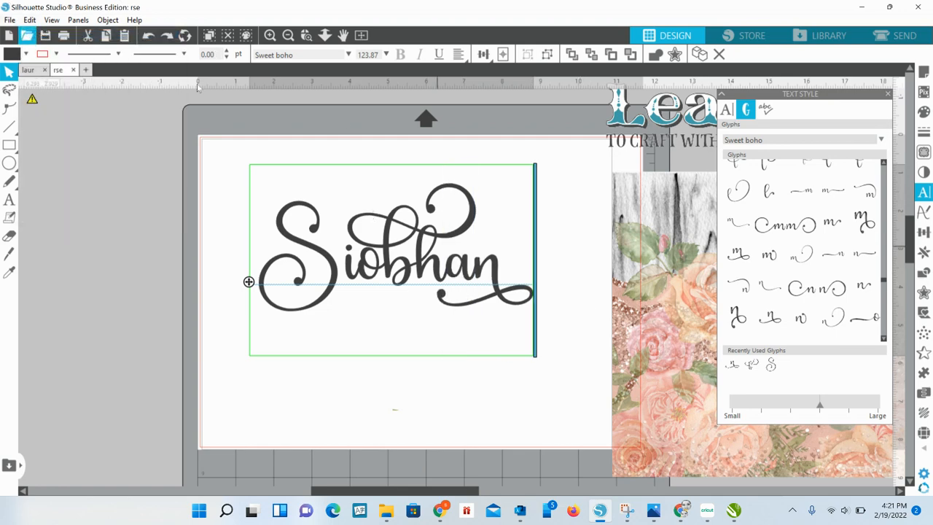
- Try the n glyph with the large round curl trailing after it as the name's last letter, and remove it
click(546, 296)
double_click(532, 305)
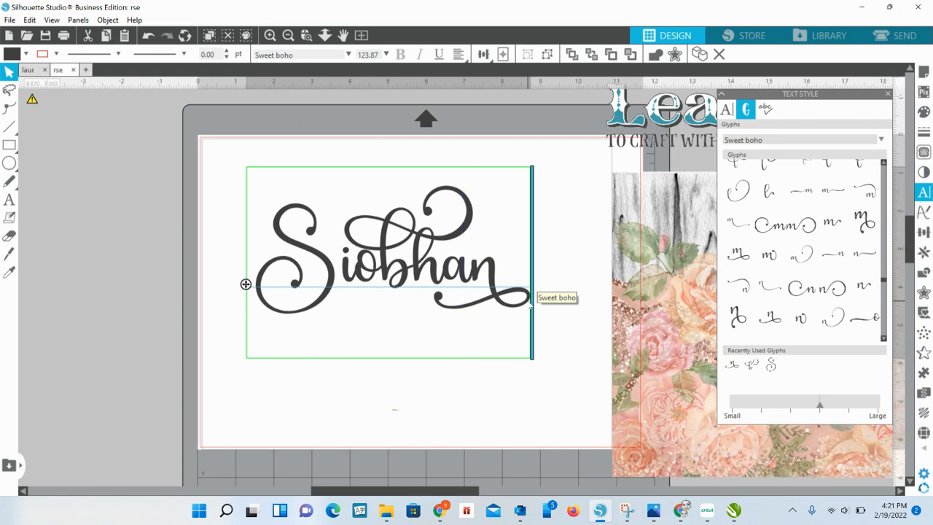
key(BackSpace)
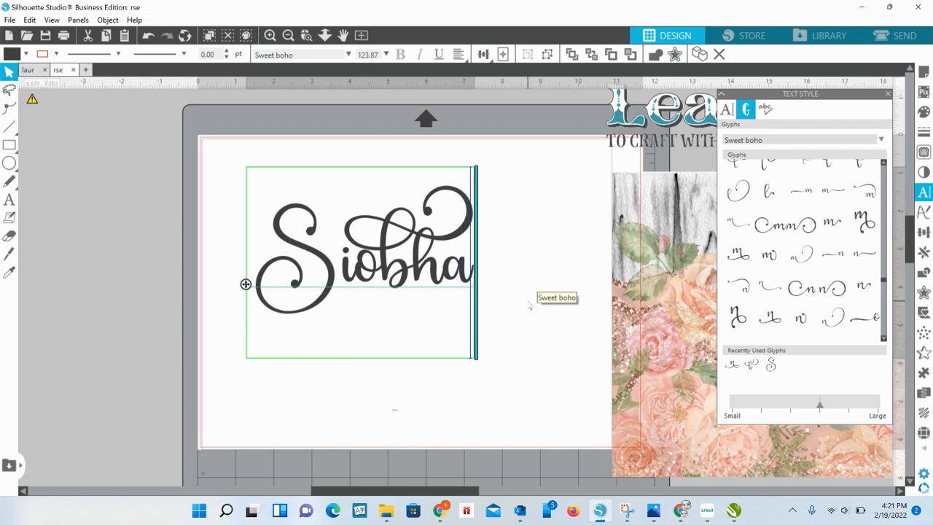
click(827, 288)
click(827, 288)
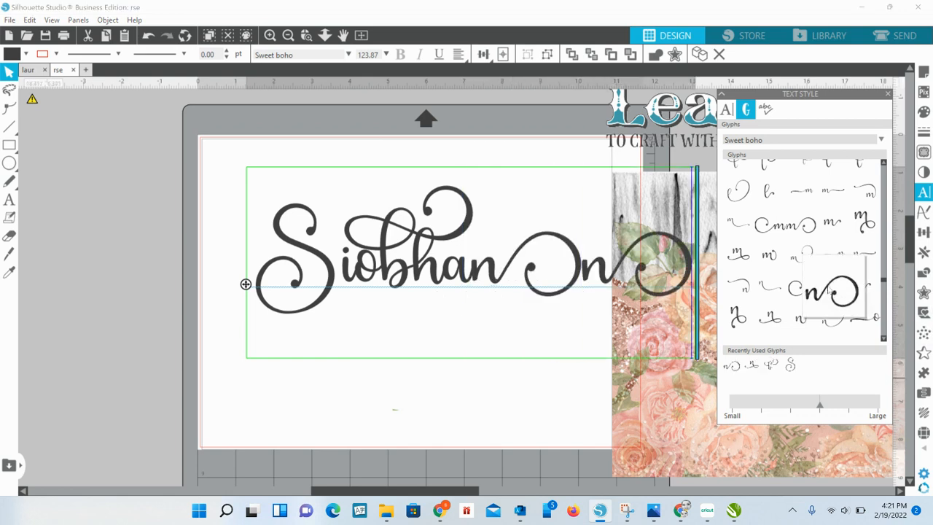
key(BackSpace)
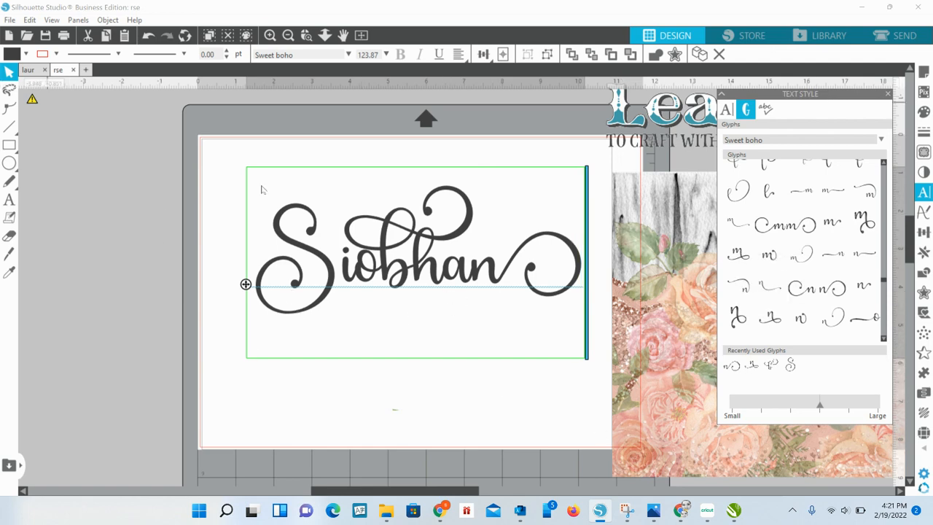
key(BackSpace)
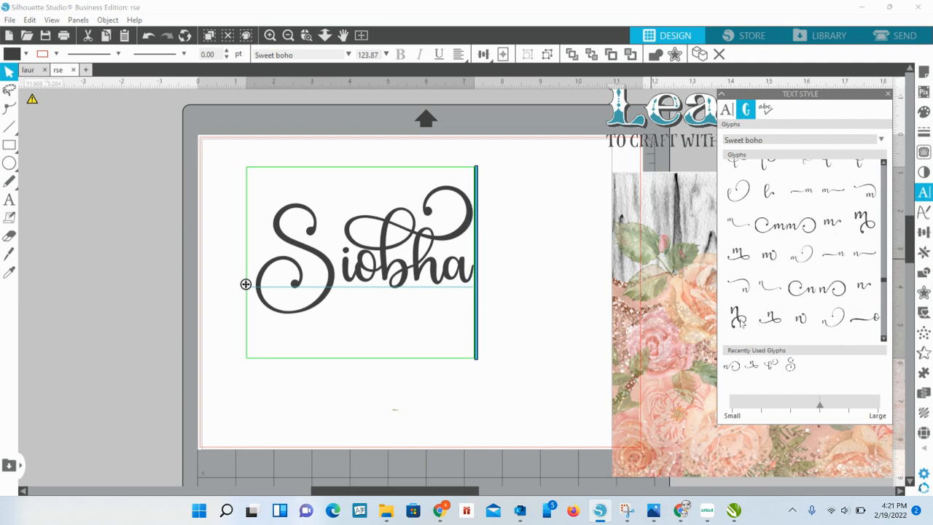
- End the name with the Sweet boho n glyph whose short tail loops and curls below the letter
mouse_move(740, 321)
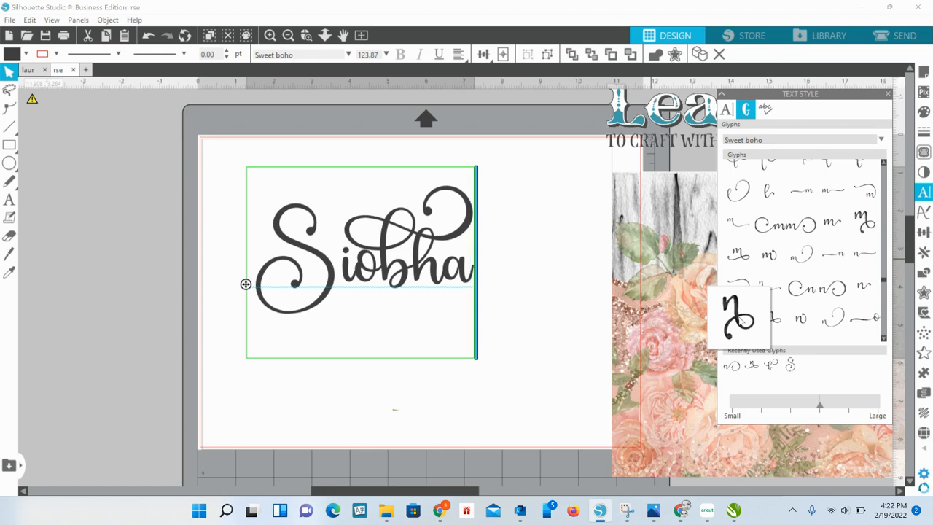
click(738, 317)
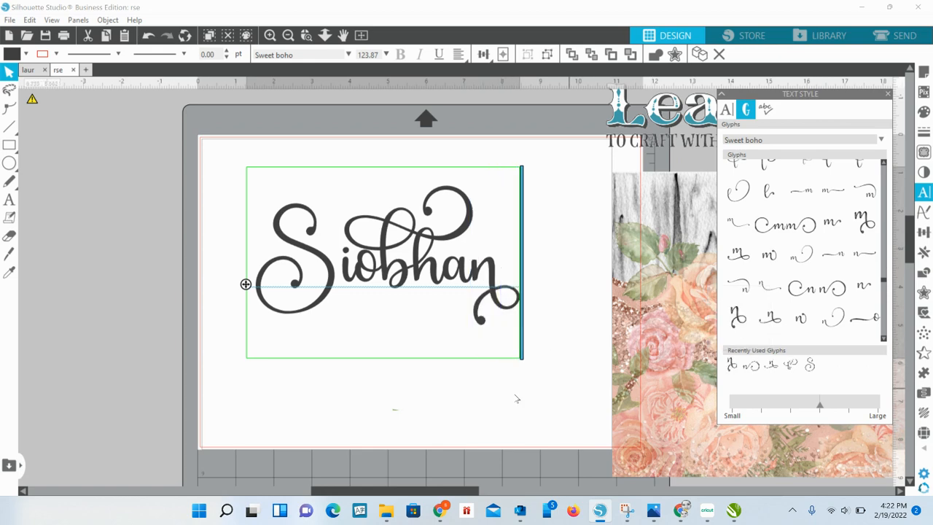
click(445, 401)
- Place the floral panel behind the name to preview the design, and move the panel off to the name's right
drag(675, 378, 298, 349)
click(397, 261)
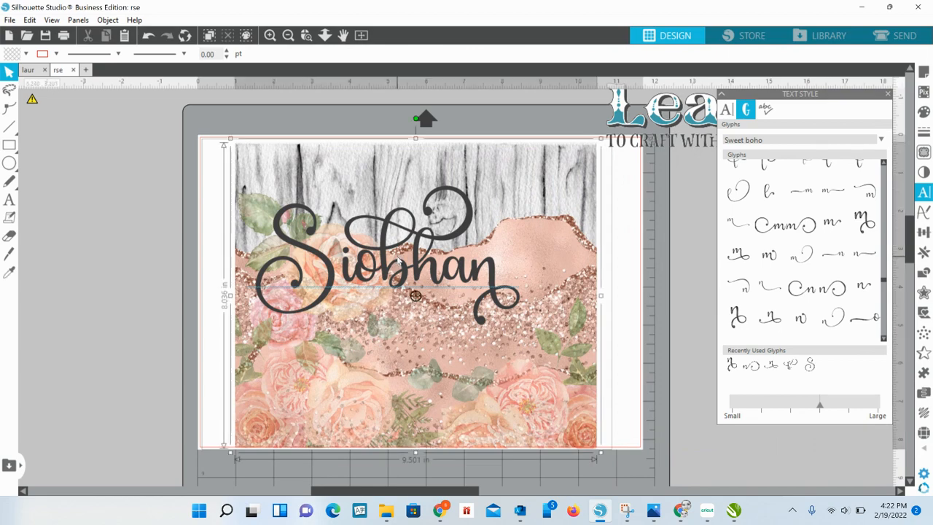
drag(361, 380, 696, 380)
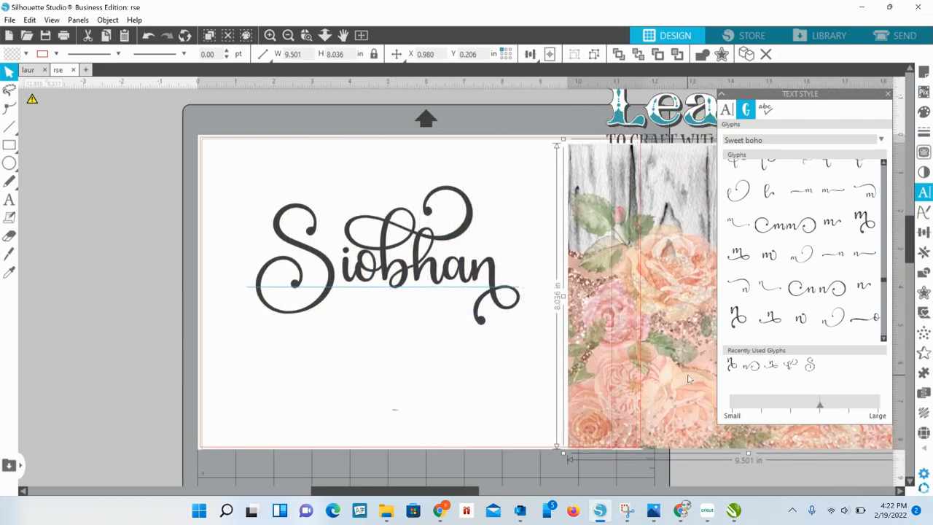
click(425, 270)
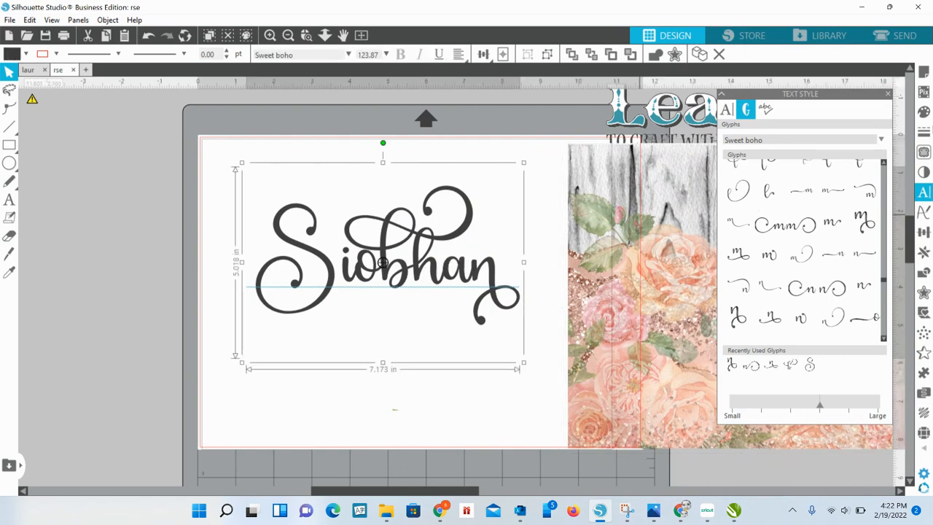
- Undo the last panel move and shift the floral panel clear of the name to its right
key(ctrl+z)
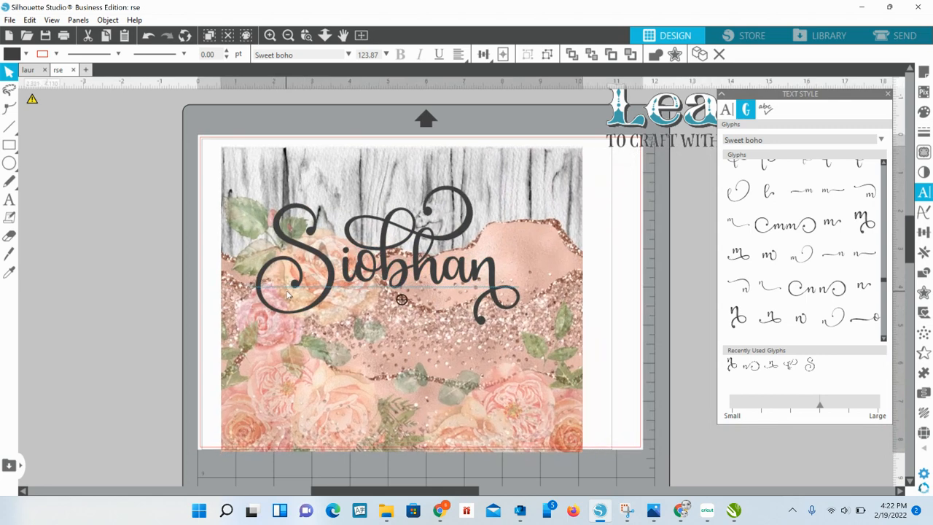
key(ctrl+z)
drag(288, 292, 593, 292)
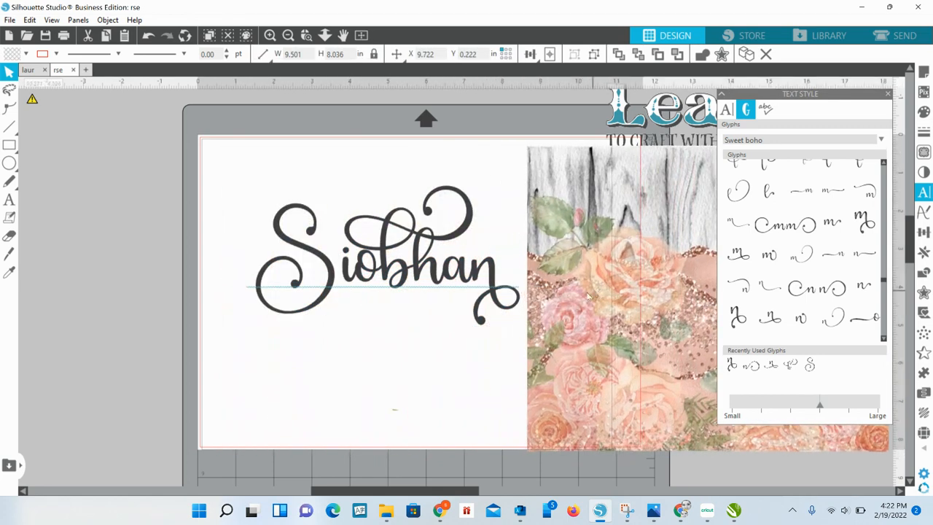
- Apply a narrow outer offset with rounded corners around the script name
click(386, 271)
scroll(389, 274, up, 1)
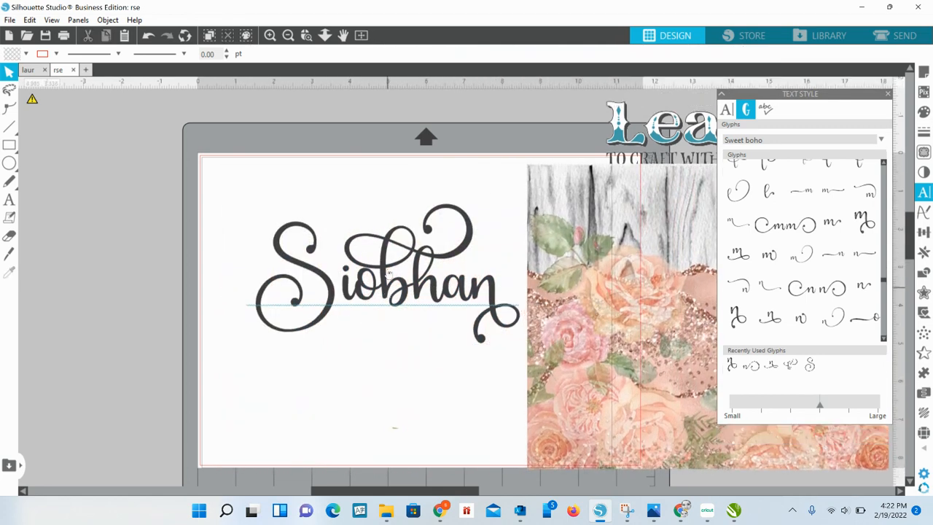
click(427, 289)
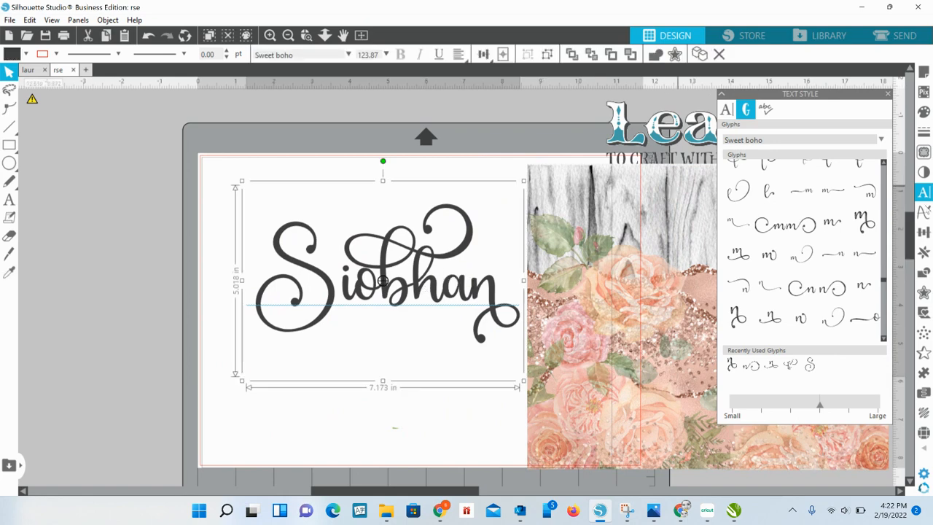
click(924, 293)
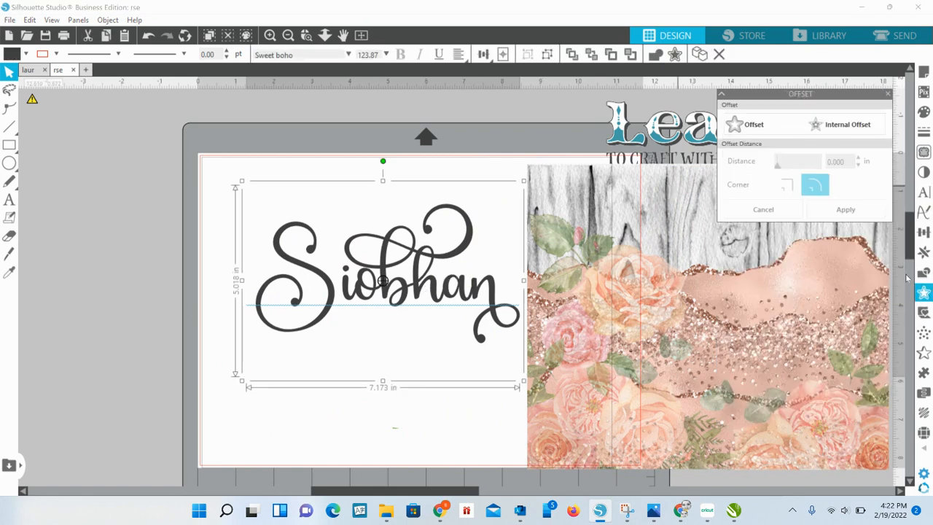
click(769, 127)
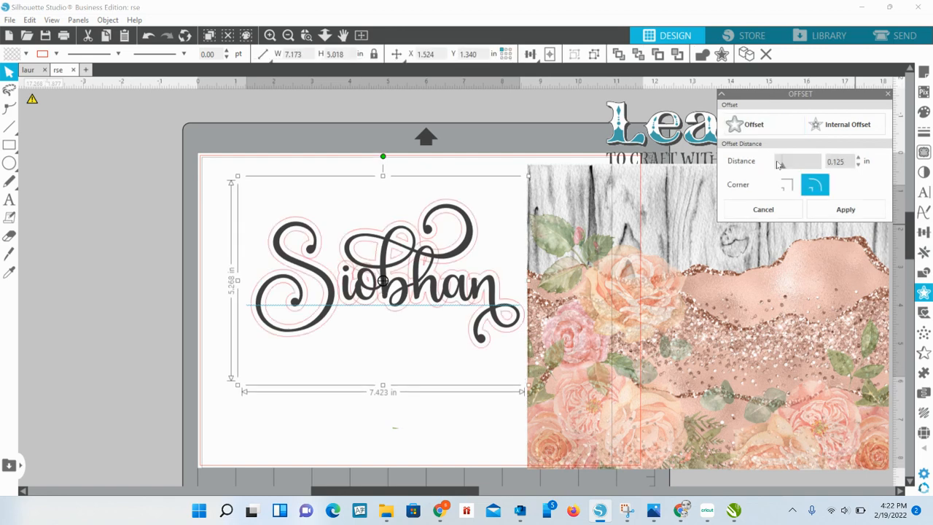
drag(782, 165, 780, 166)
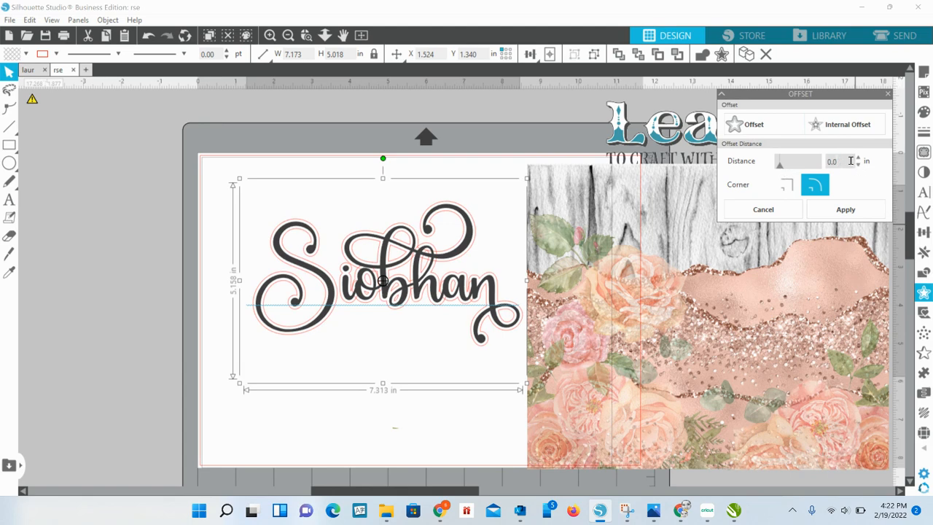
click(849, 210)
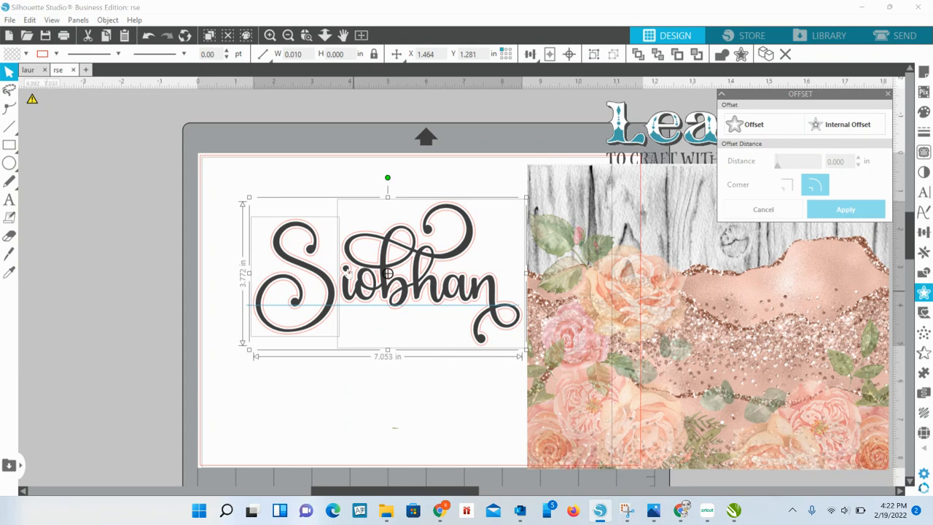
- Move the dark gray name onto the floral panel and combine the remaining offset outlines into one compound path
click(331, 290)
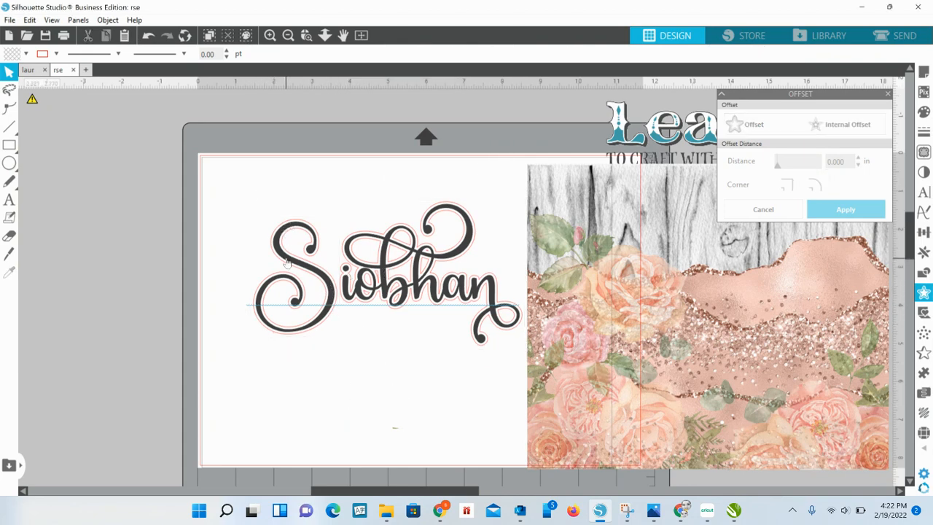
drag(312, 261, 632, 298)
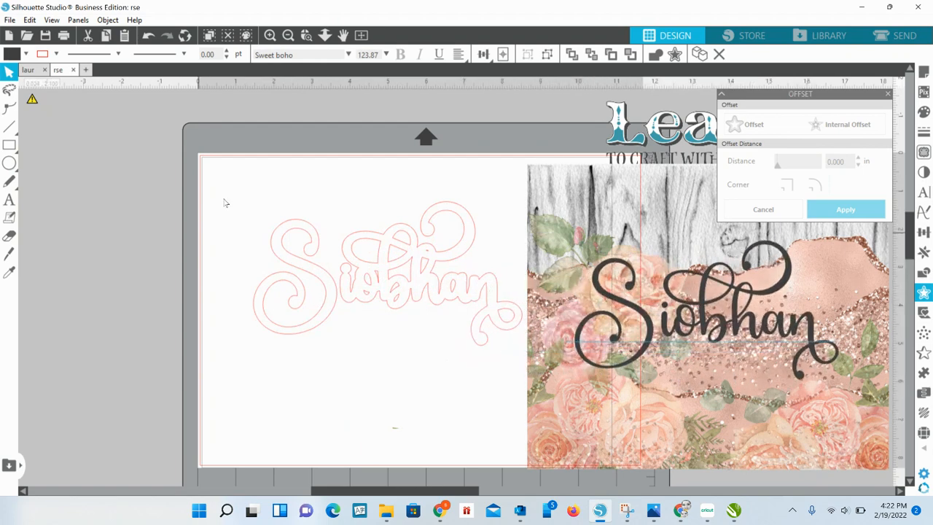
drag(225, 199, 402, 317)
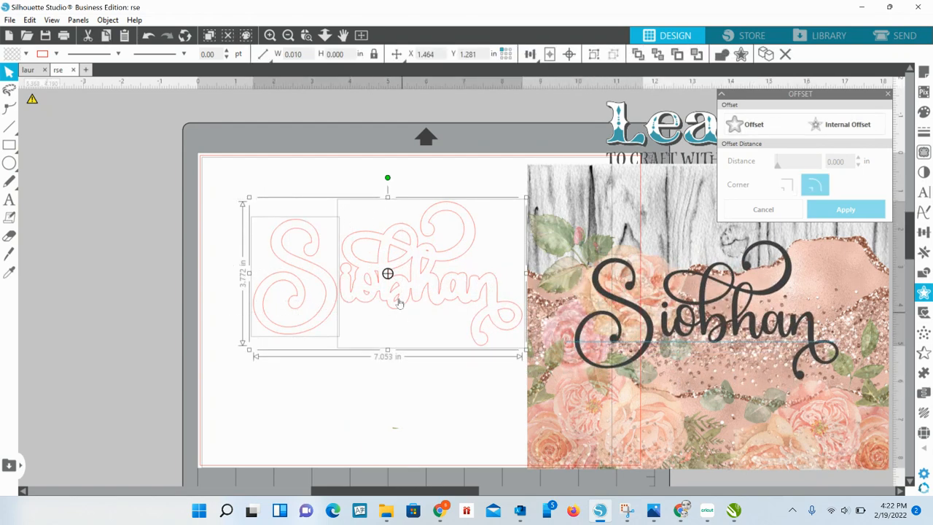
right_click(403, 283)
click(434, 388)
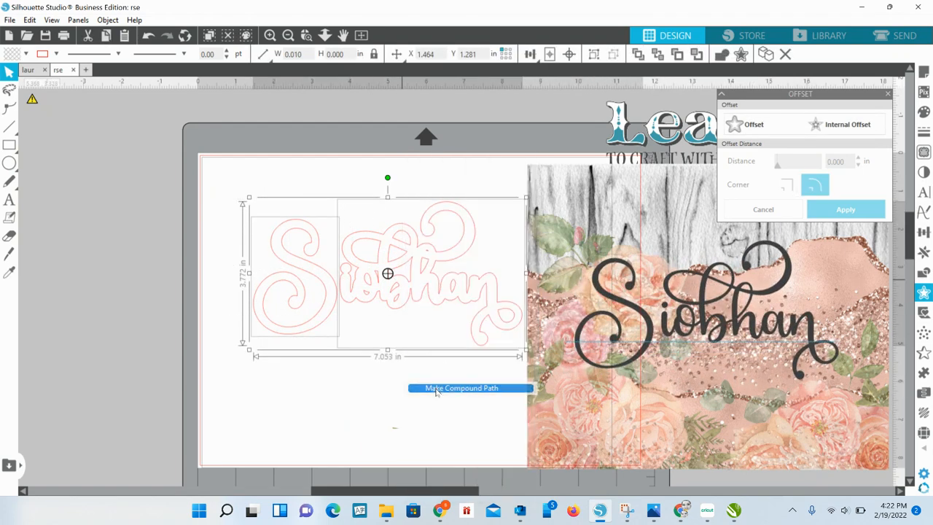
- Fill the compound offset shape with white and make its outline transparent
drag(502, 305, 477, 304)
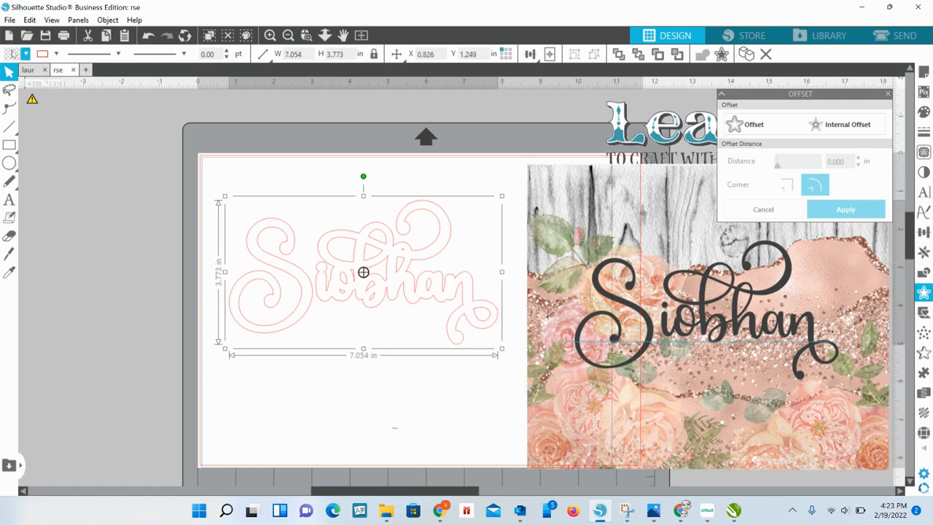
click(26, 54)
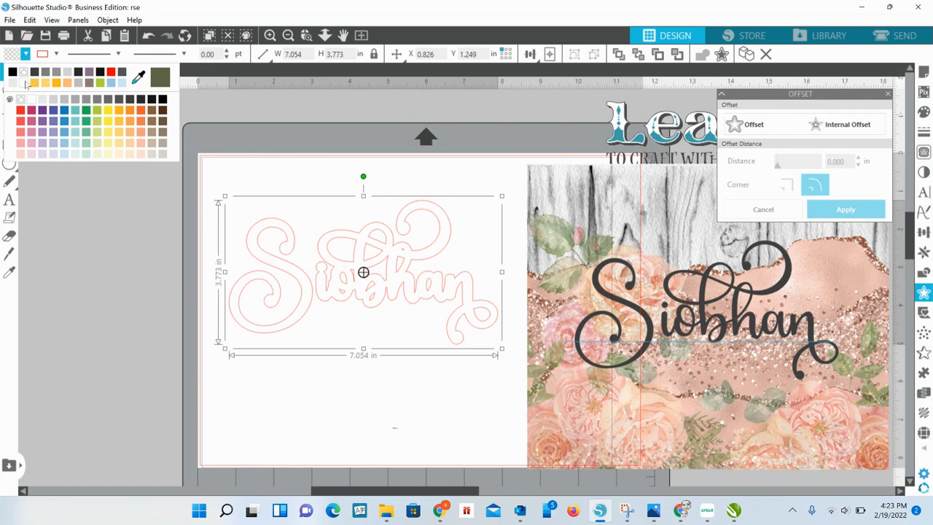
click(26, 85)
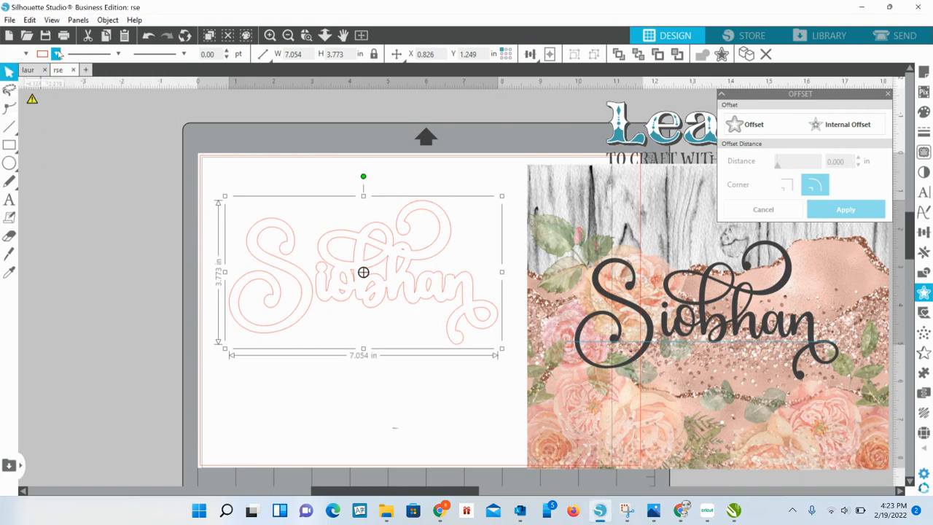
click(57, 54)
click(64, 72)
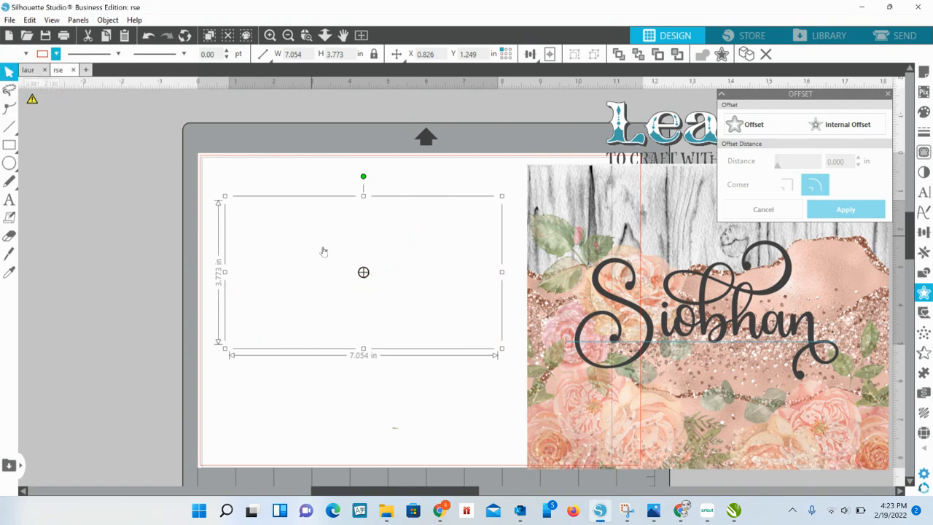
- Align the dark gray name with the white offset by horizontal and vertical centers, and move both onto the floral panel
drag(646, 313, 345, 265)
click(295, 149)
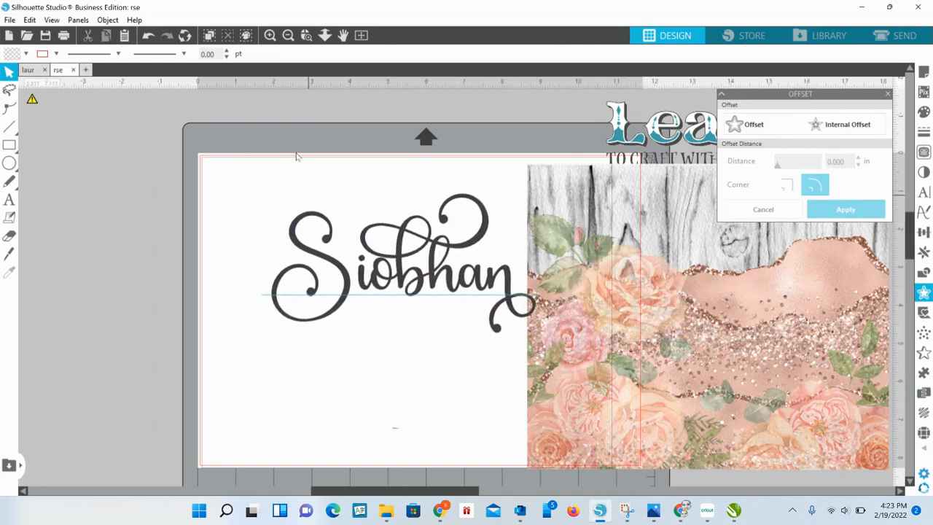
click(295, 241)
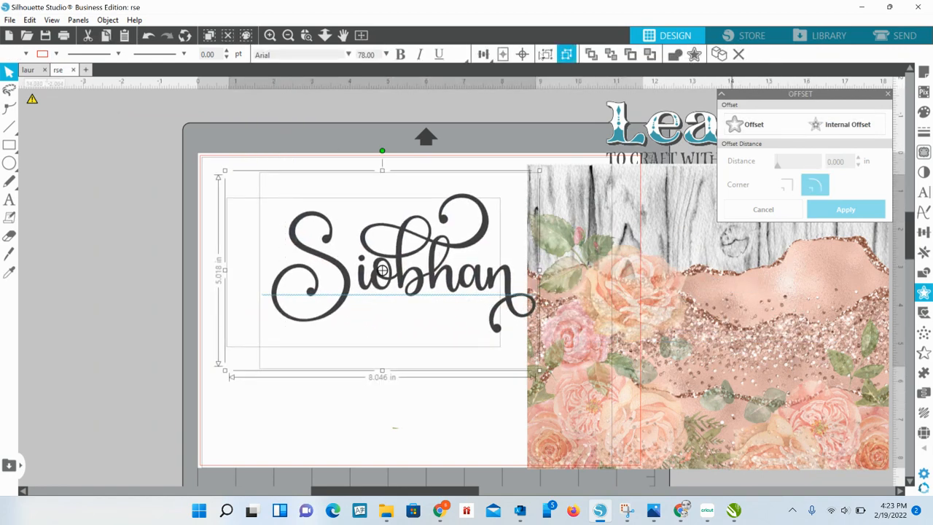
mouse_move(483, 55)
click(502, 74)
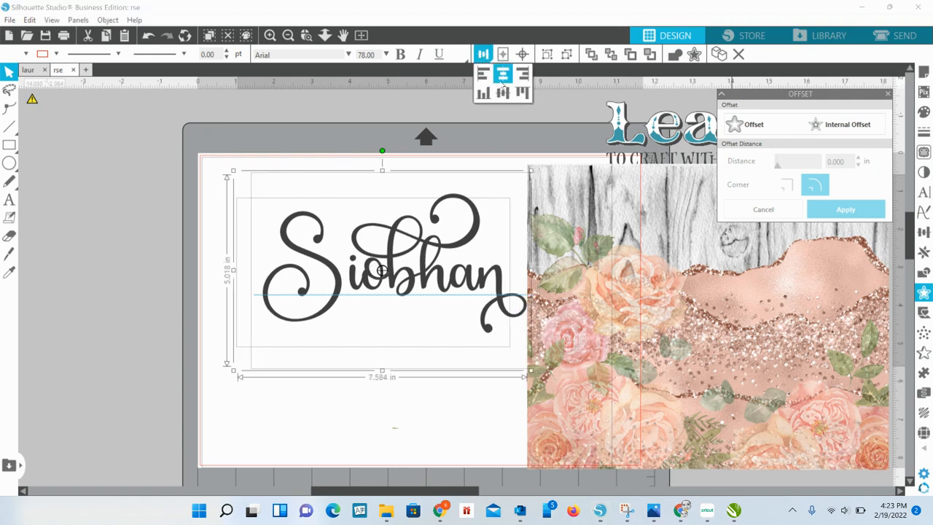
click(502, 93)
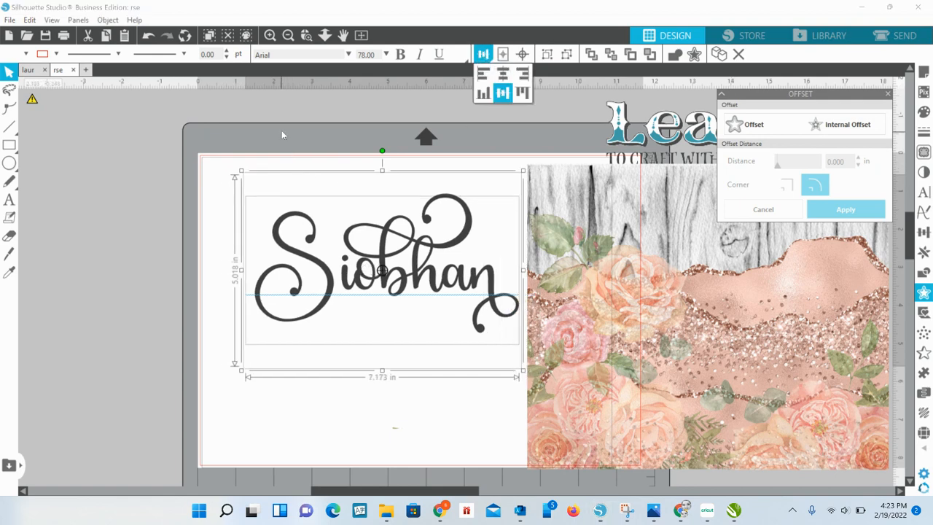
drag(323, 293, 660, 331)
click(410, 325)
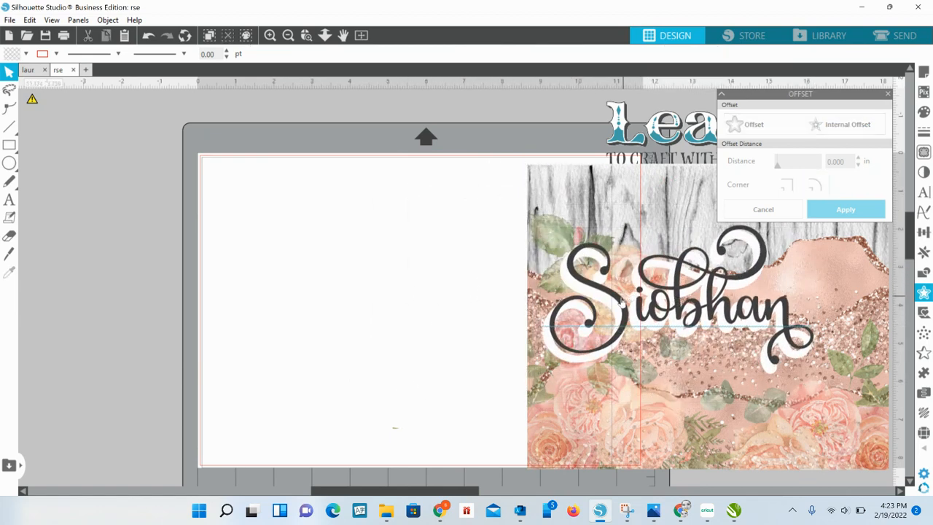
- Shift the name off the offset, recolor the offset light gray, and place the name back over it
mouse_move(621, 301)
mouse_down()
mouse_move(615, 310)
mouse_move(582, 289)
mouse_move(621, 295)
mouse_up()
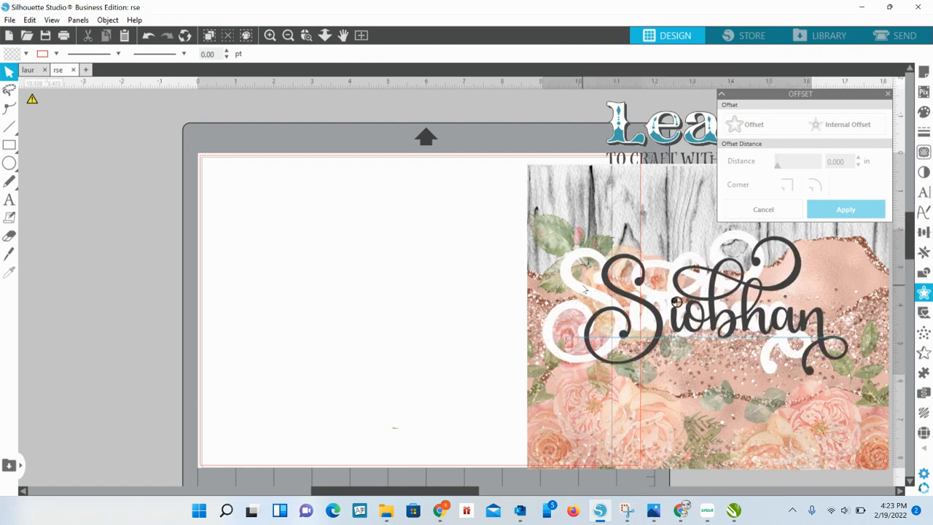
click(25, 54)
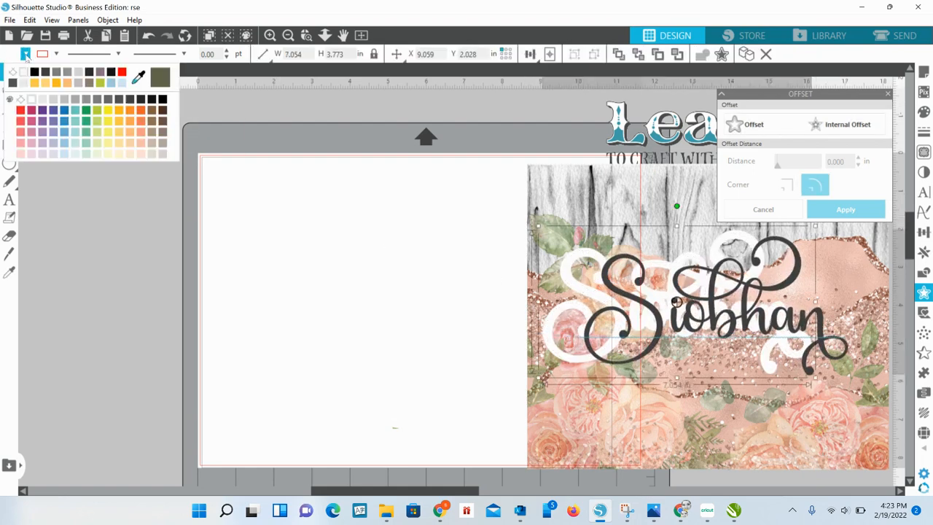
click(44, 99)
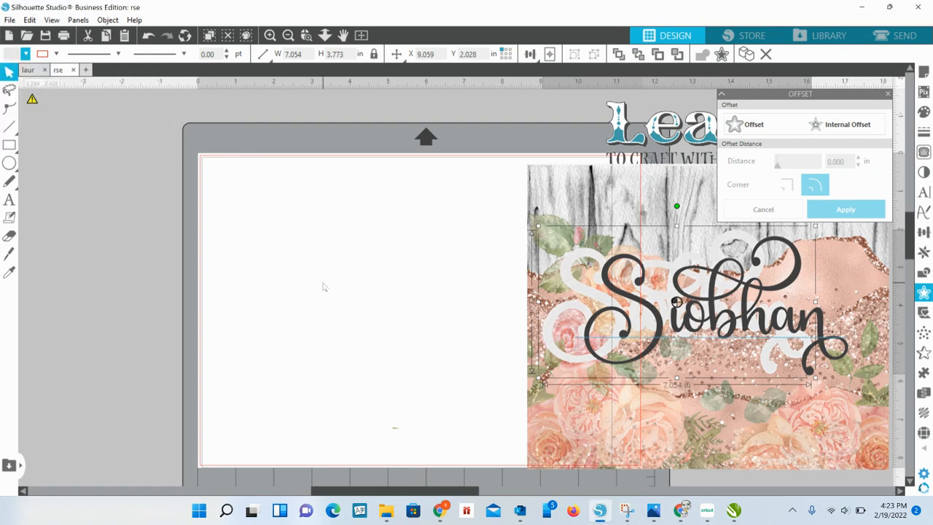
click(416, 379)
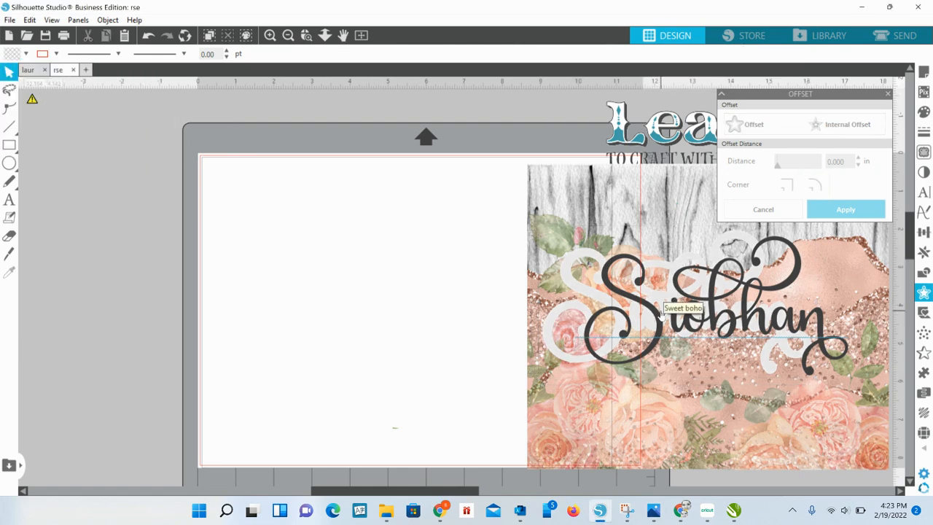
drag(656, 319, 620, 319)
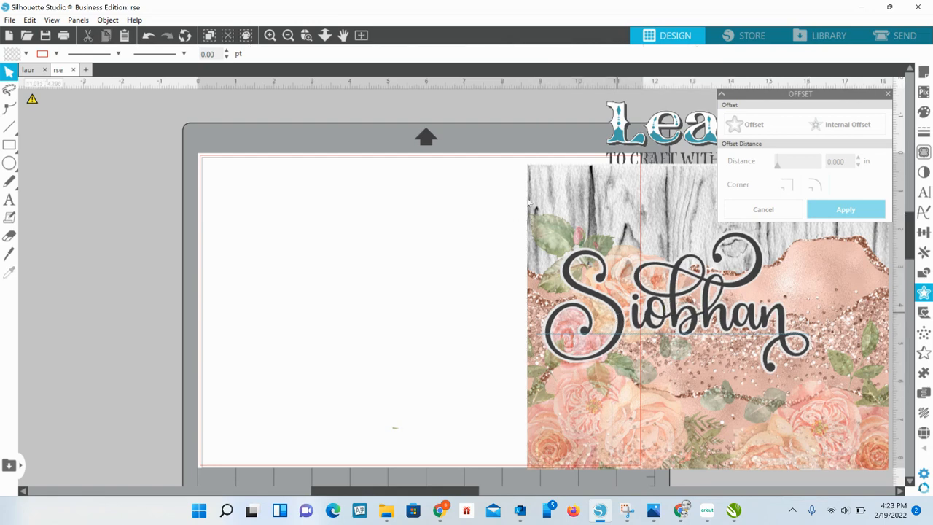
- Move the floral panel clear toward the right of the page and ungroup the dark gray name's letters
drag(530, 203, 627, 232)
click(567, 205)
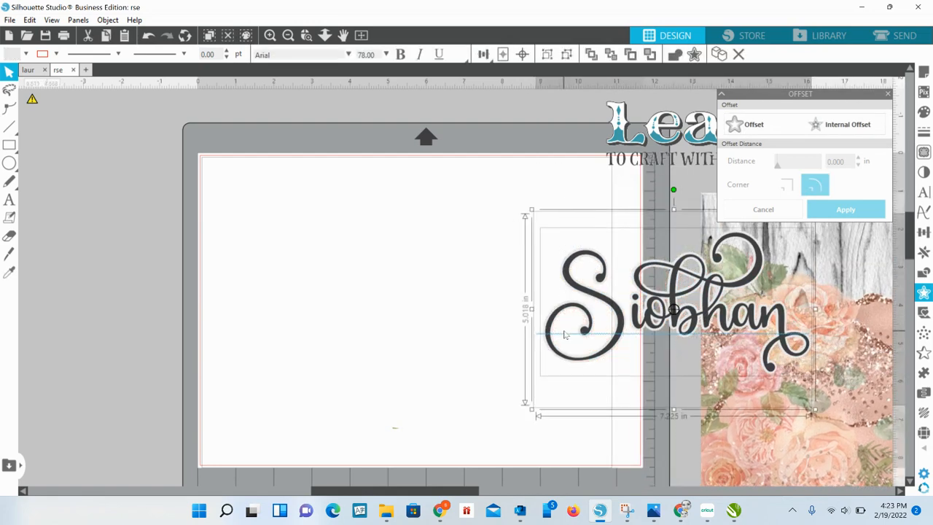
right_click(565, 206)
click(600, 356)
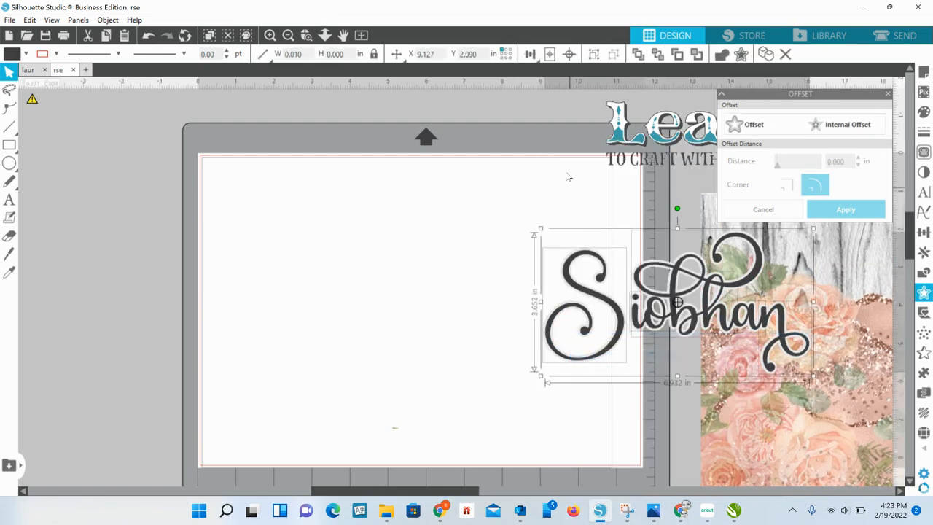
- Group the first letters with the light gray offset and move the floral panel onto the page
drag(464, 229, 673, 361)
right_click(654, 315)
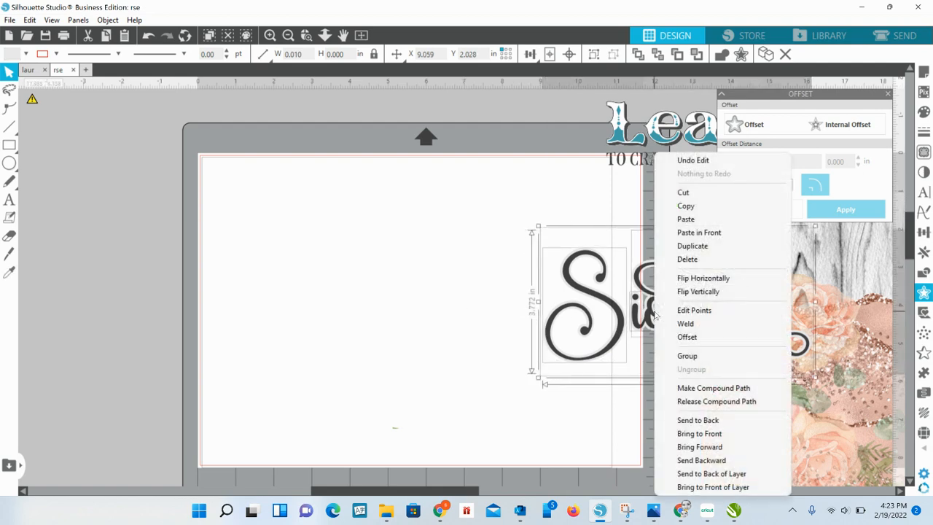
click(674, 356)
drag(814, 412, 352, 334)
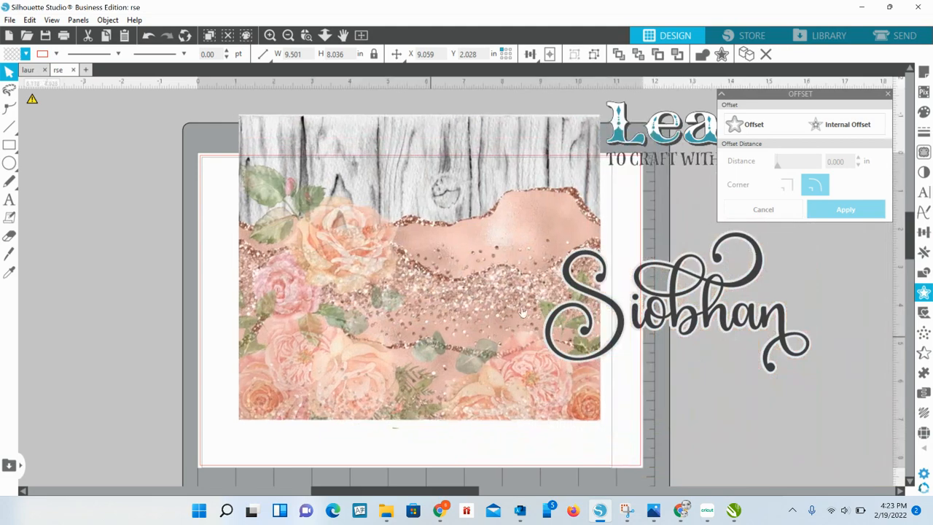
- Try to move the grouped name onto the floral panel, and undo the move
click(618, 319)
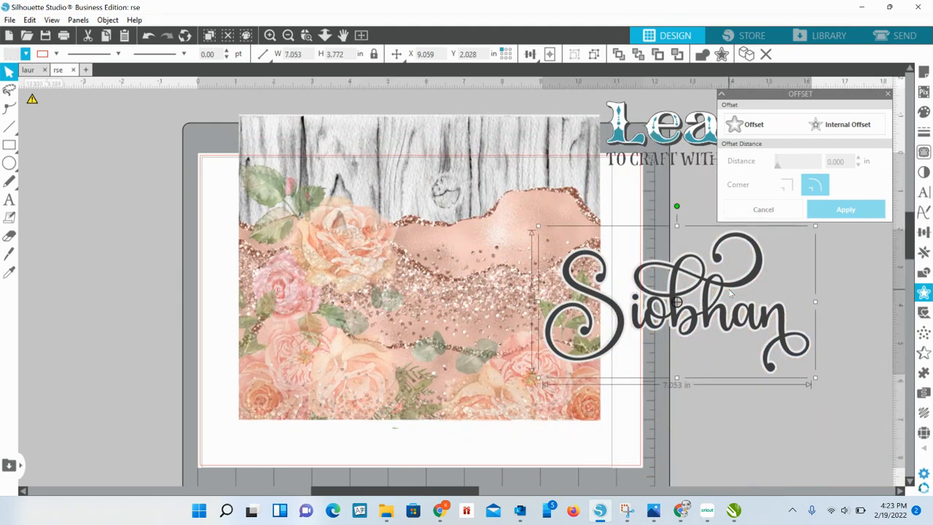
drag(728, 295, 525, 286)
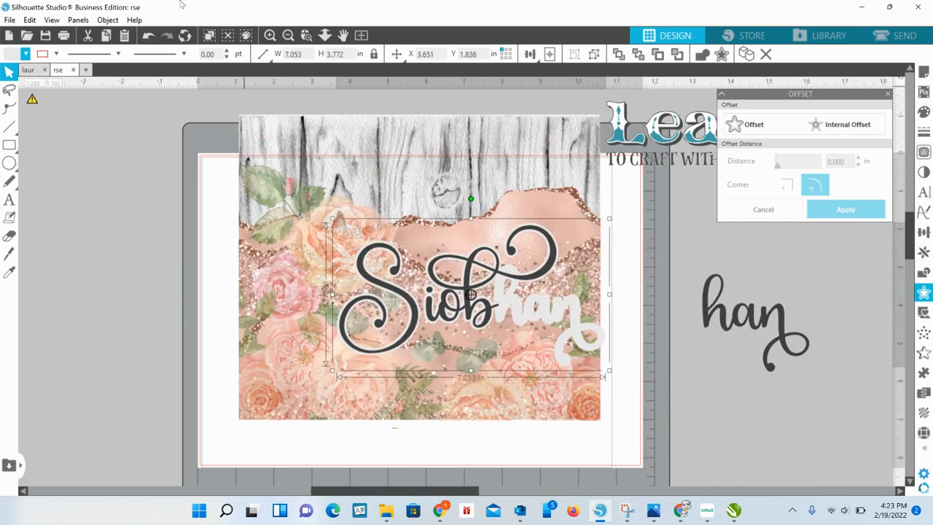
click(30, 20)
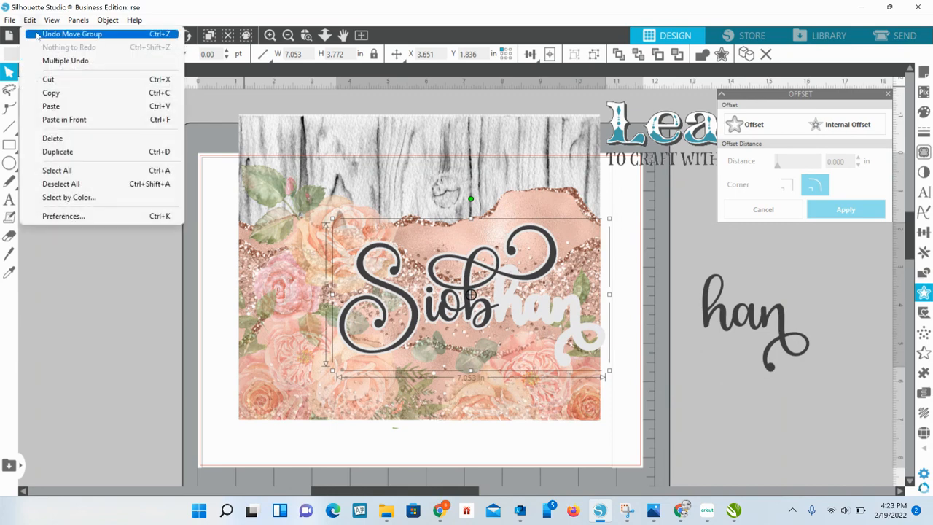
click(38, 34)
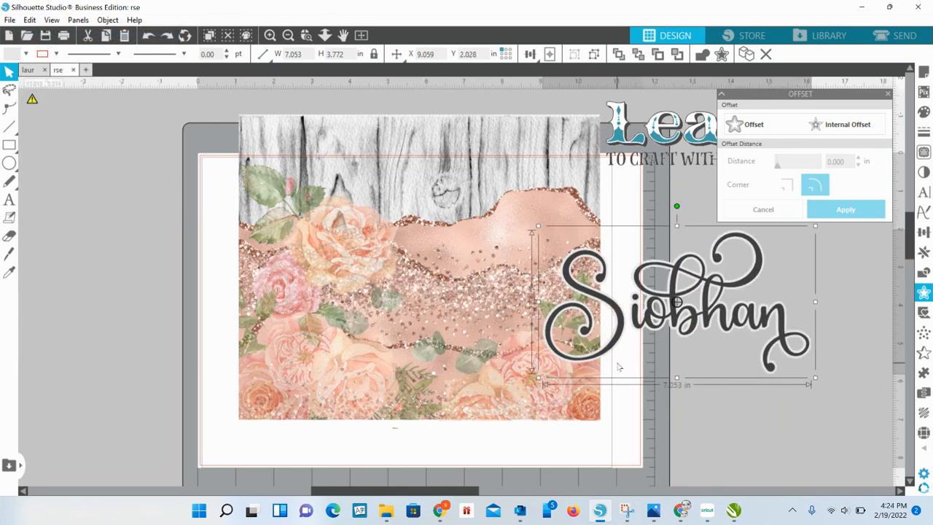
- Group the remaining letters with the name and offset, and move the complete name onto the floral panel
drag(685, 446, 765, 282)
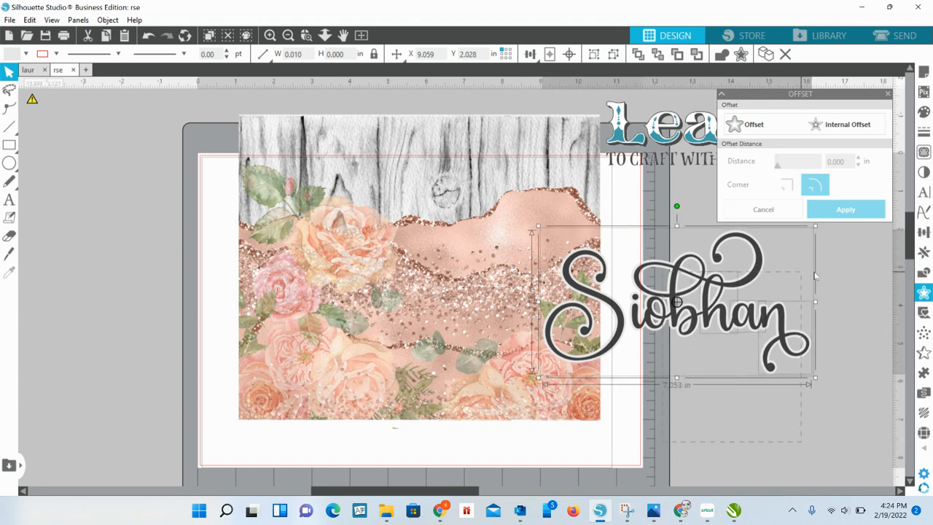
right_click(778, 309)
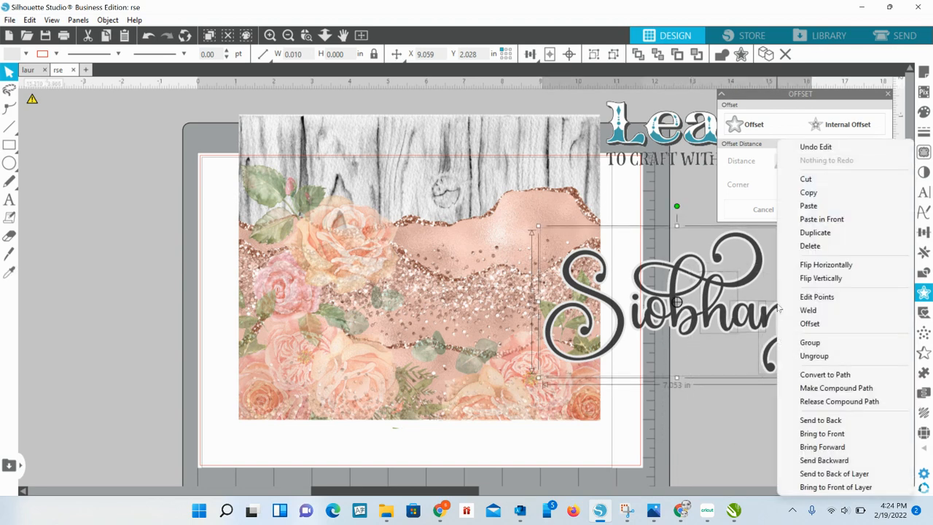
click(805, 342)
drag(763, 309, 518, 290)
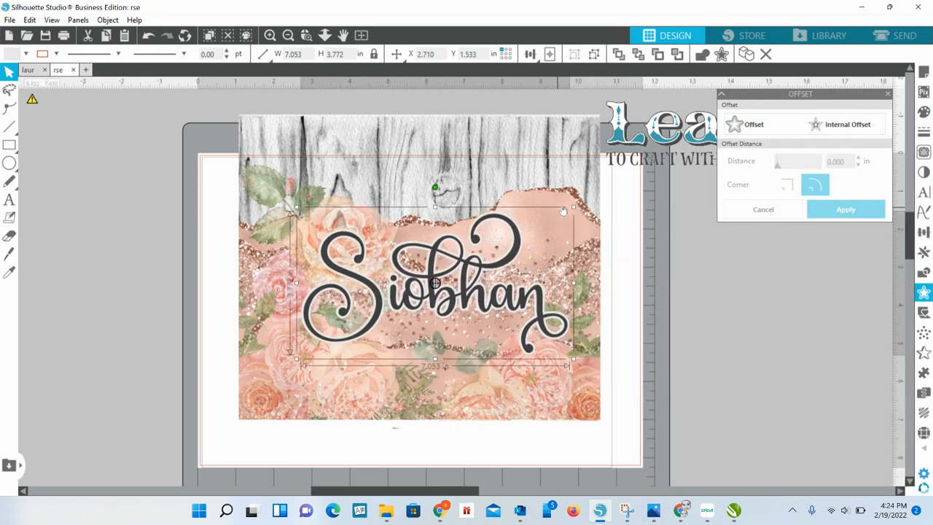
- Scale the grouped name to about 5.99 in wide and place it on the panel's right half, rotated about 90° counterclockwise
drag(573, 210, 533, 229)
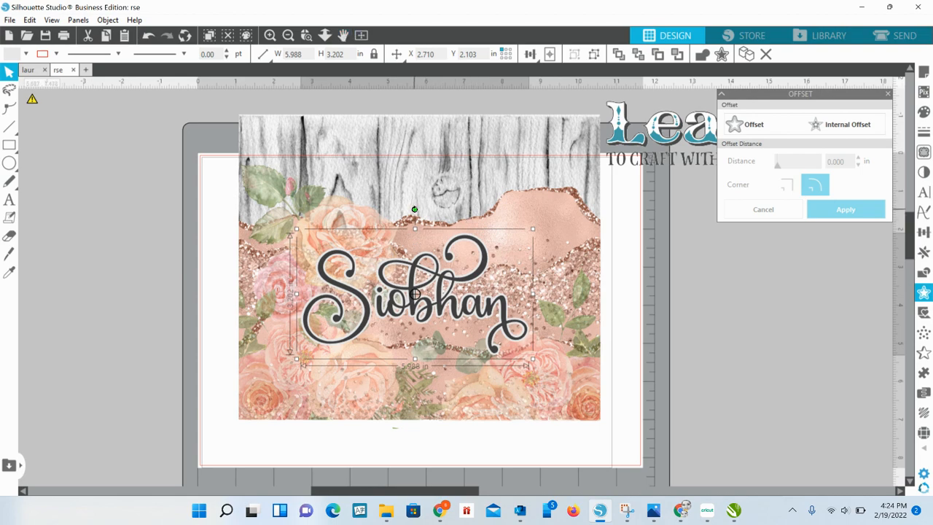
drag(414, 209, 239, 303)
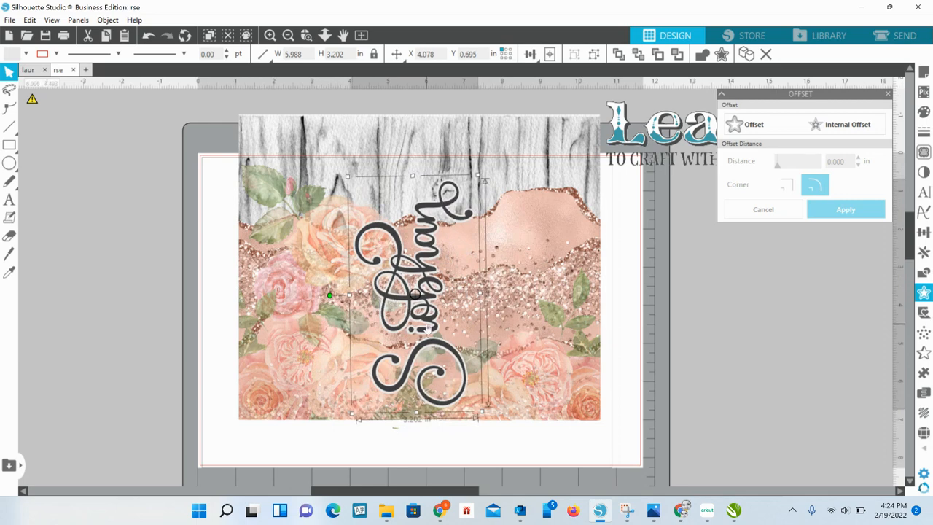
drag(426, 328, 492, 305)
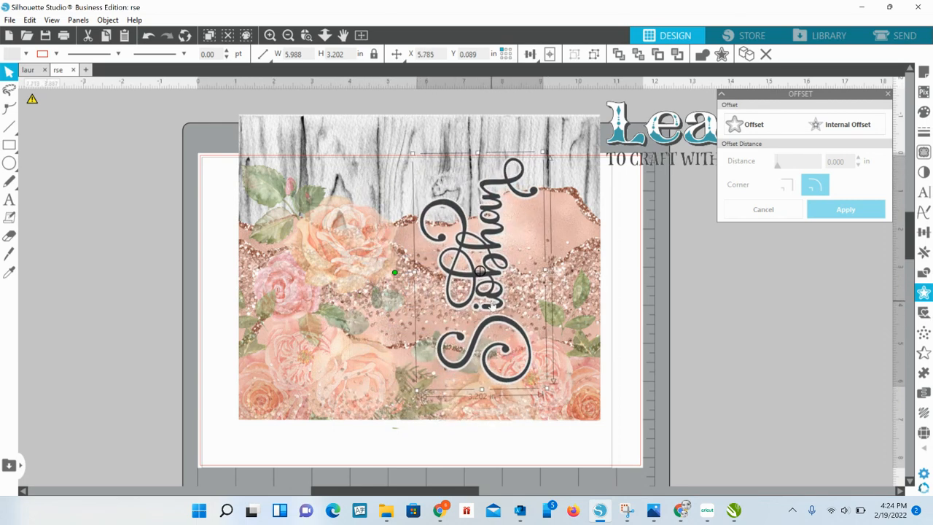
click(711, 317)
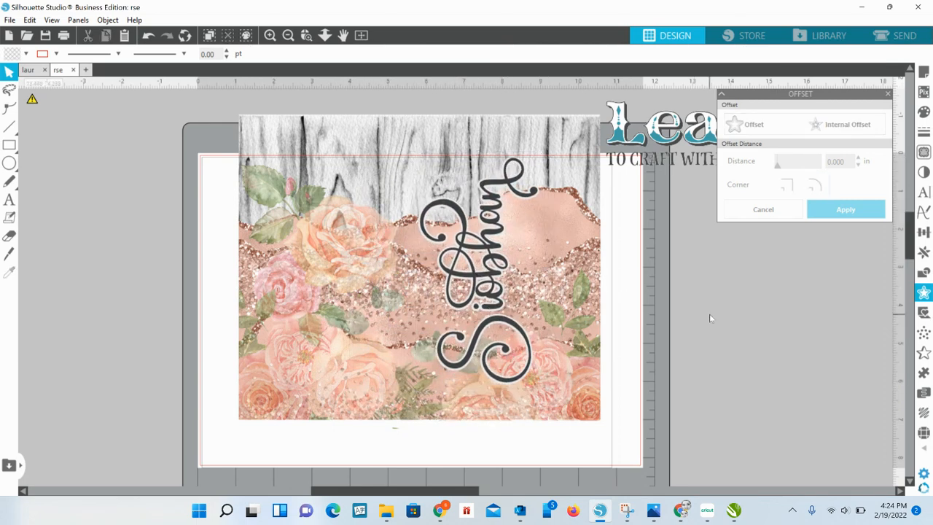